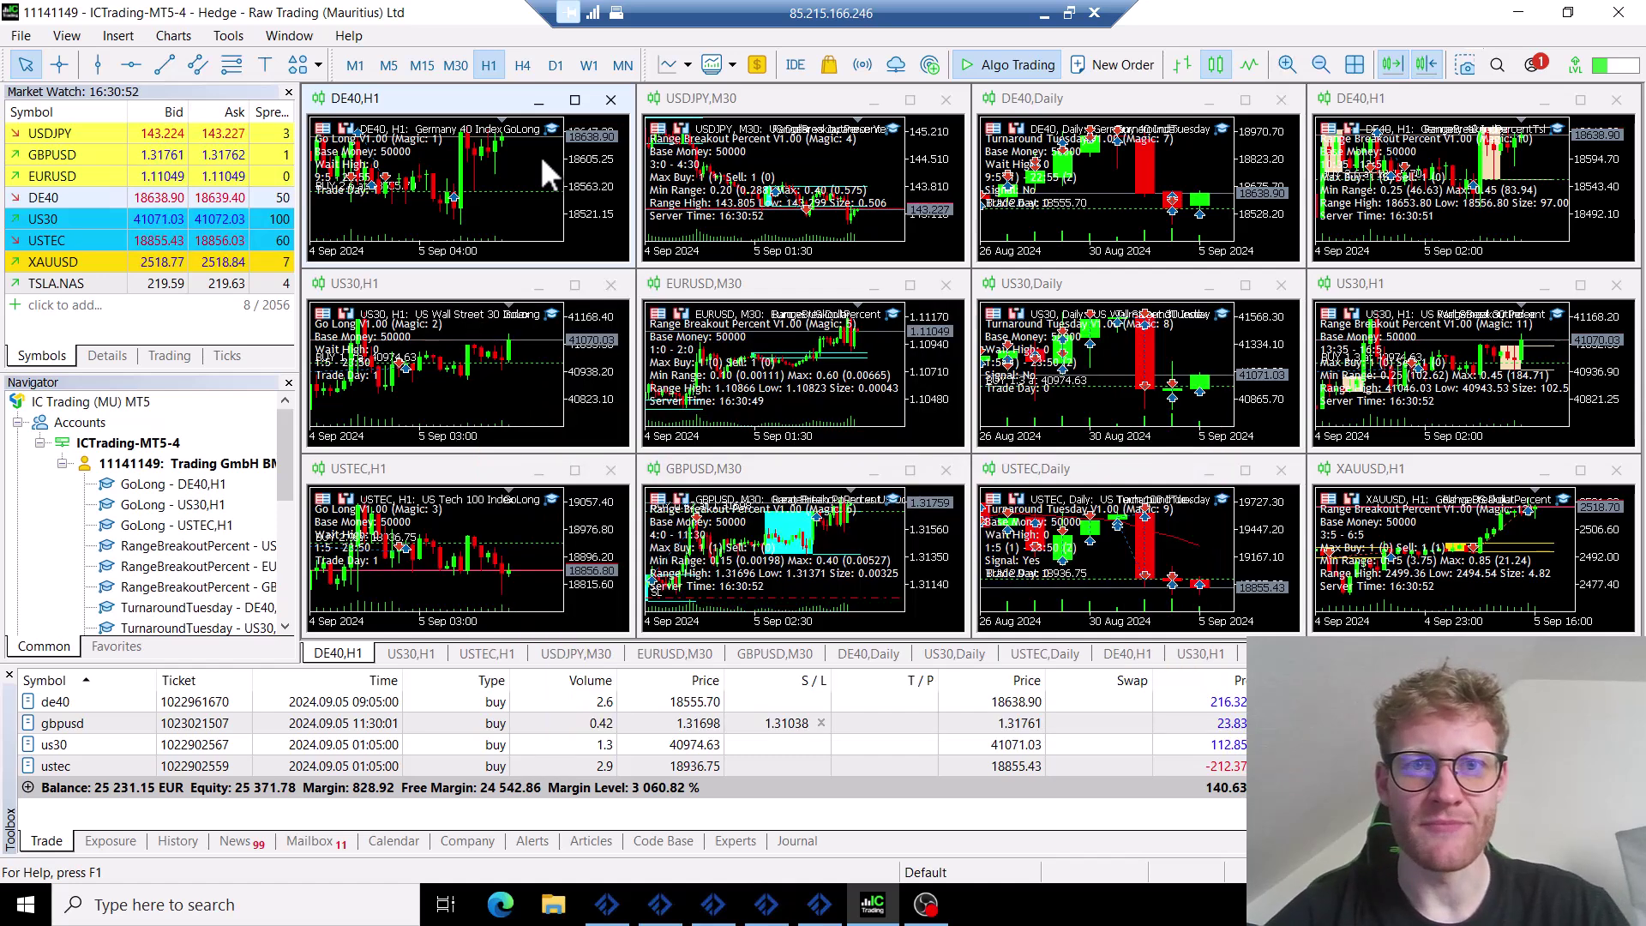
Maximize the DE40,H1 chart window so GoLong's buy at 18555.70 is visible full-size
click(575, 100)
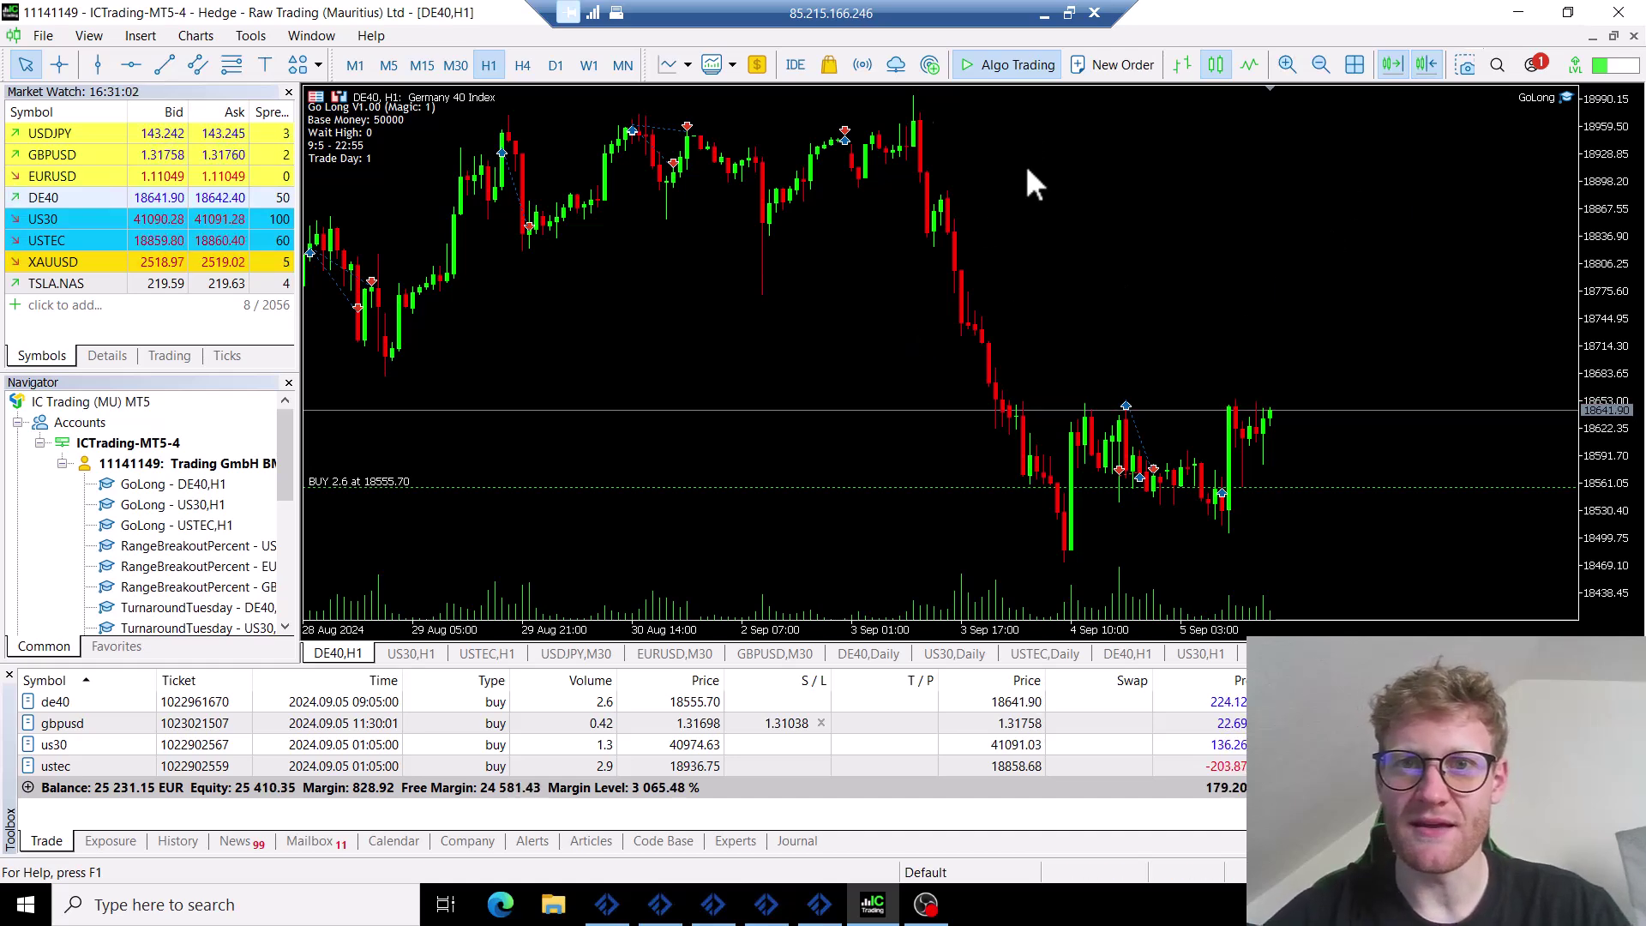
Tile the charts, maximize DE40 H1, then switch via US30 H1 to the USTEC H1 chart
click(1353, 65)
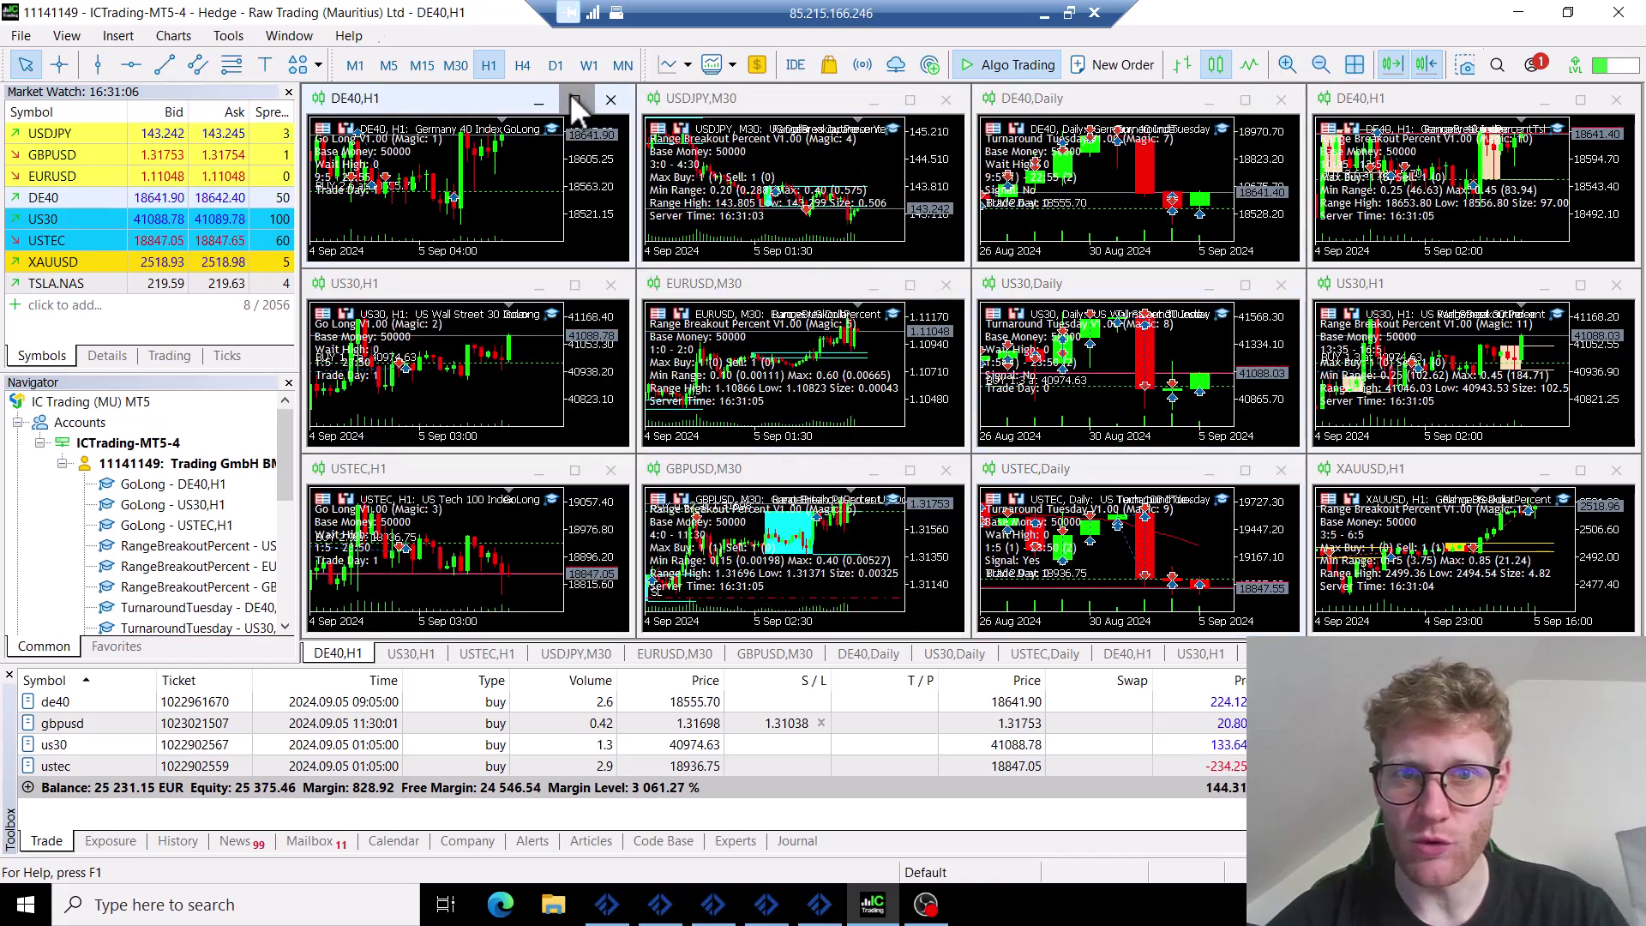
double_click(570, 96)
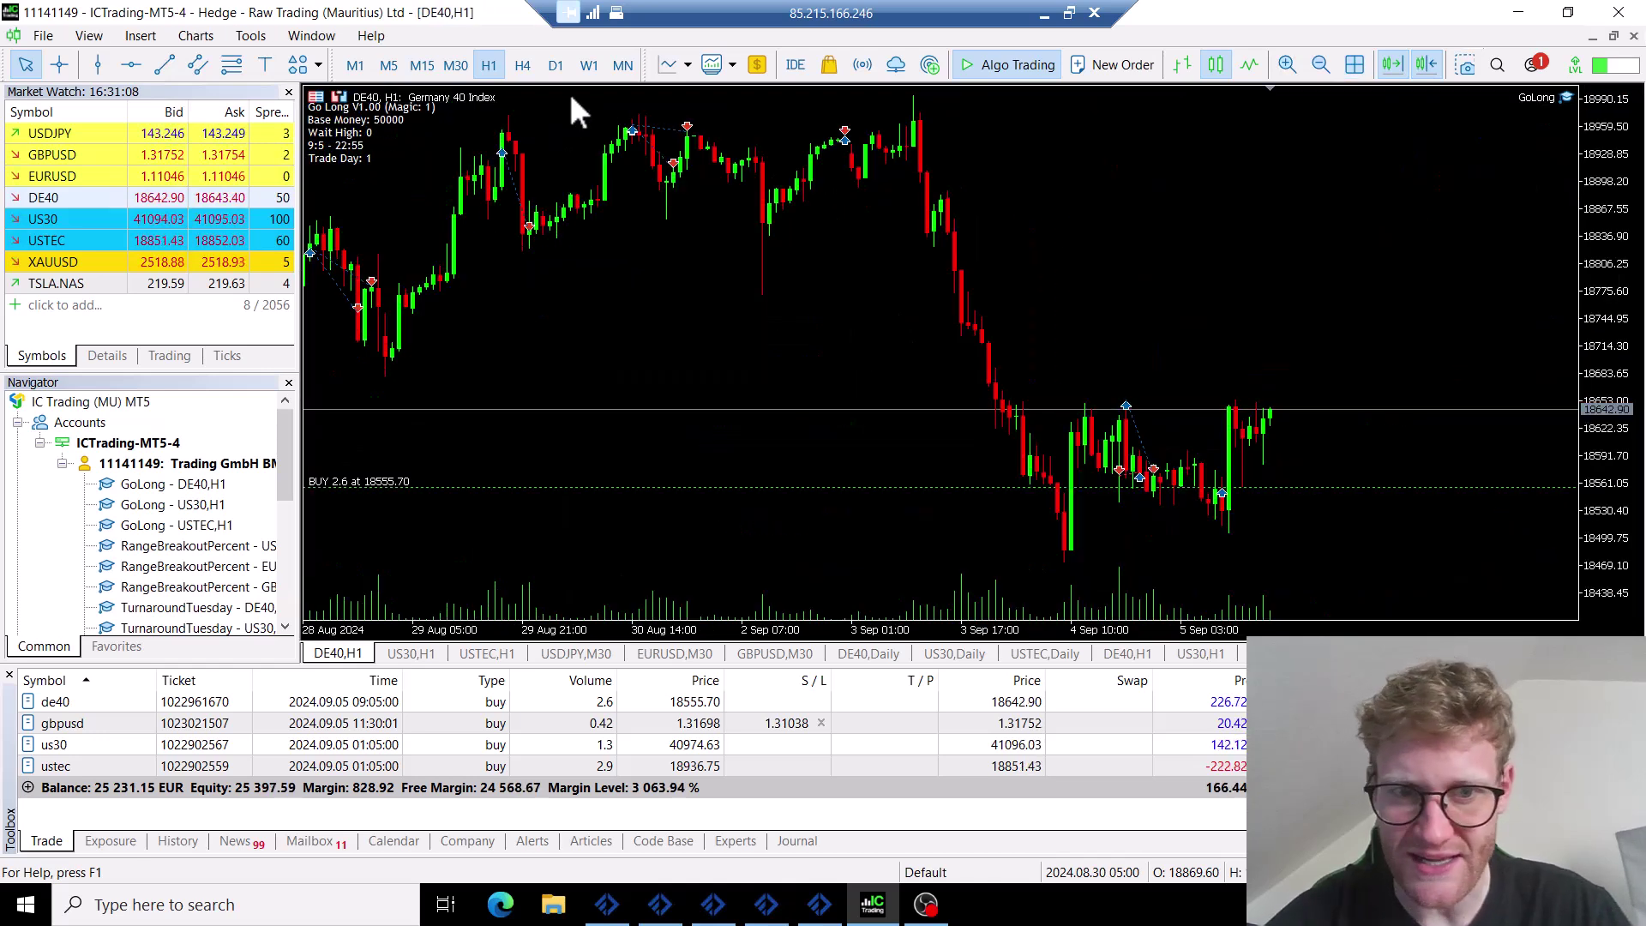
click(422, 654)
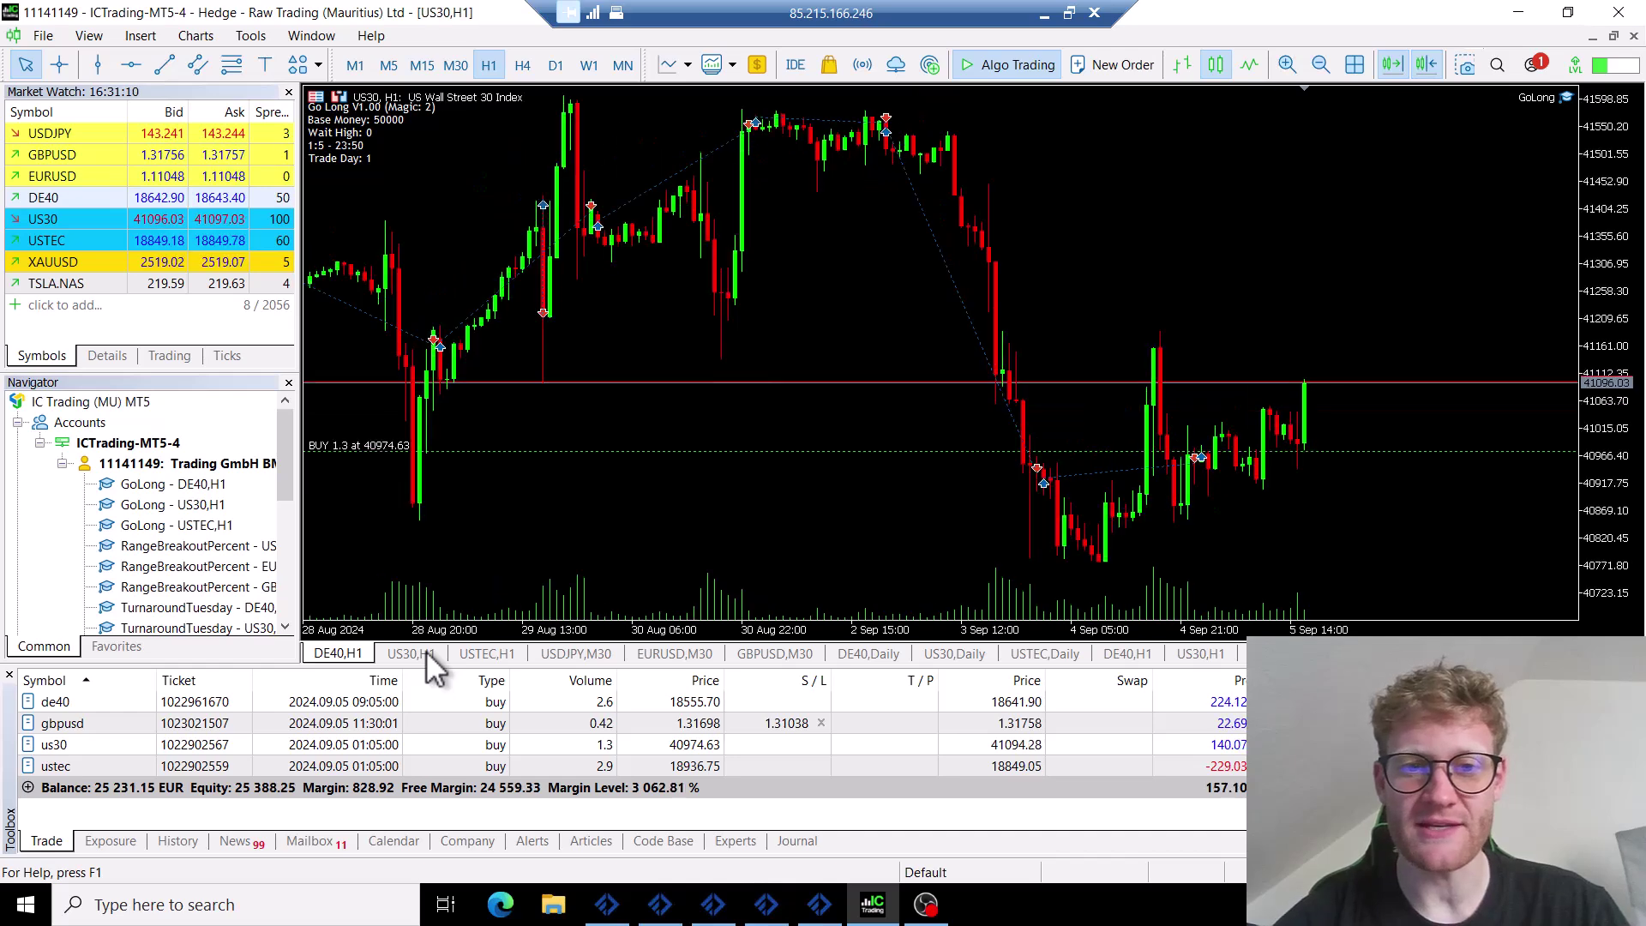
click(487, 657)
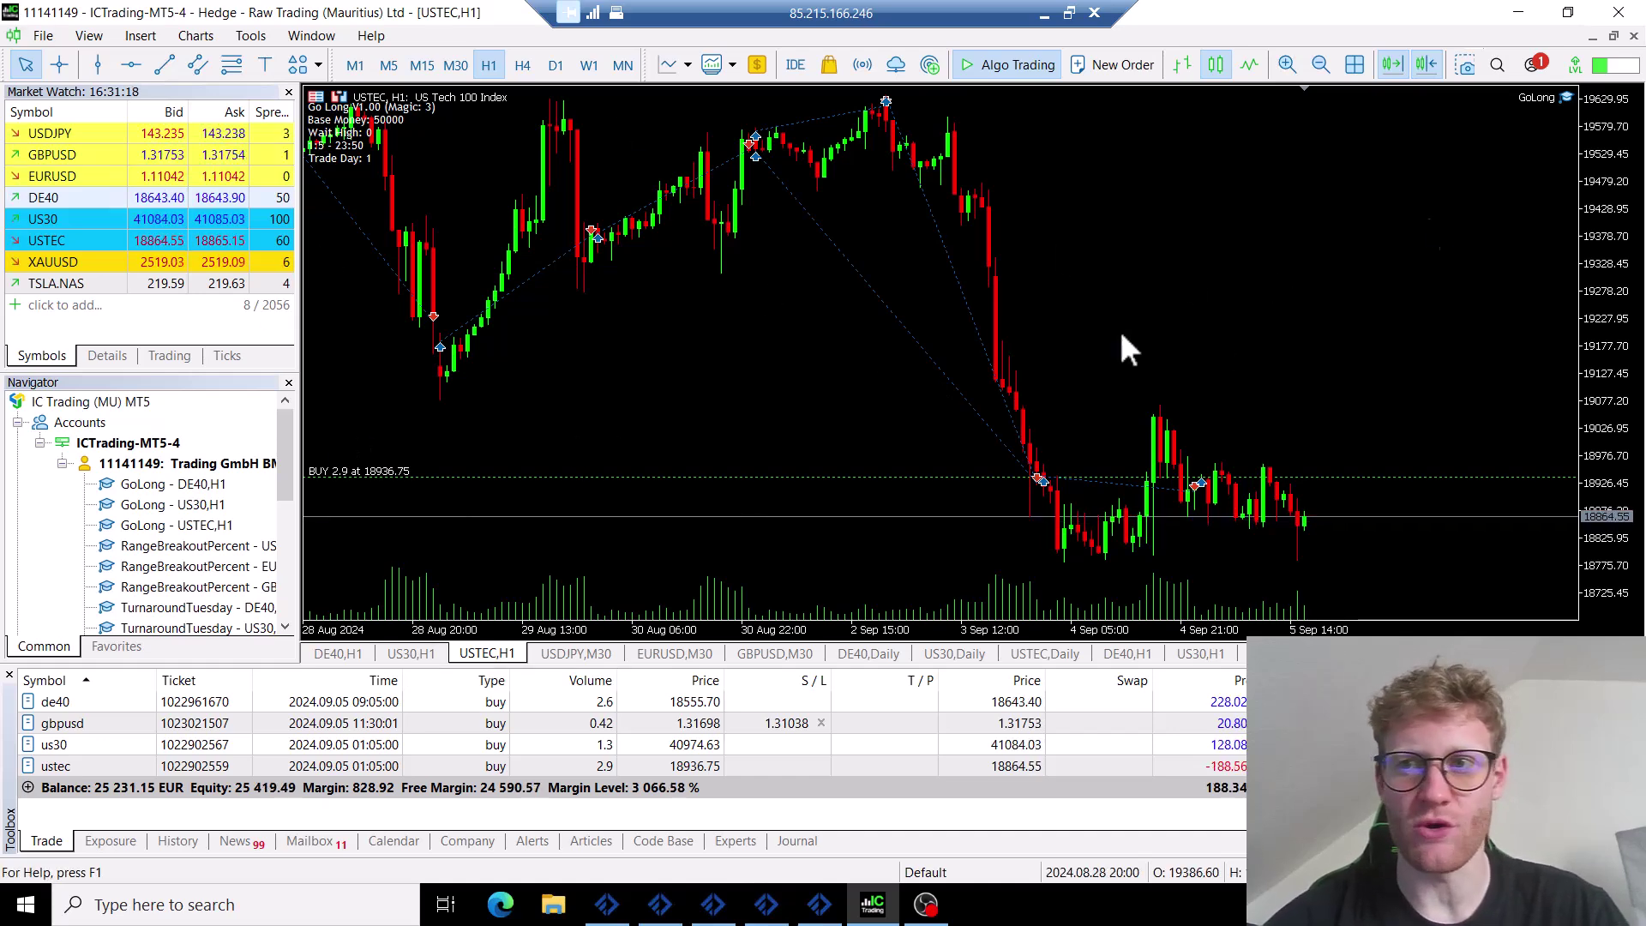
Open GoLong's USTEC inputs and select TimeOpenHour (BaseMoney 50000, RiskPercent 100.0, TimeOpenHour 1)
click(1562, 93)
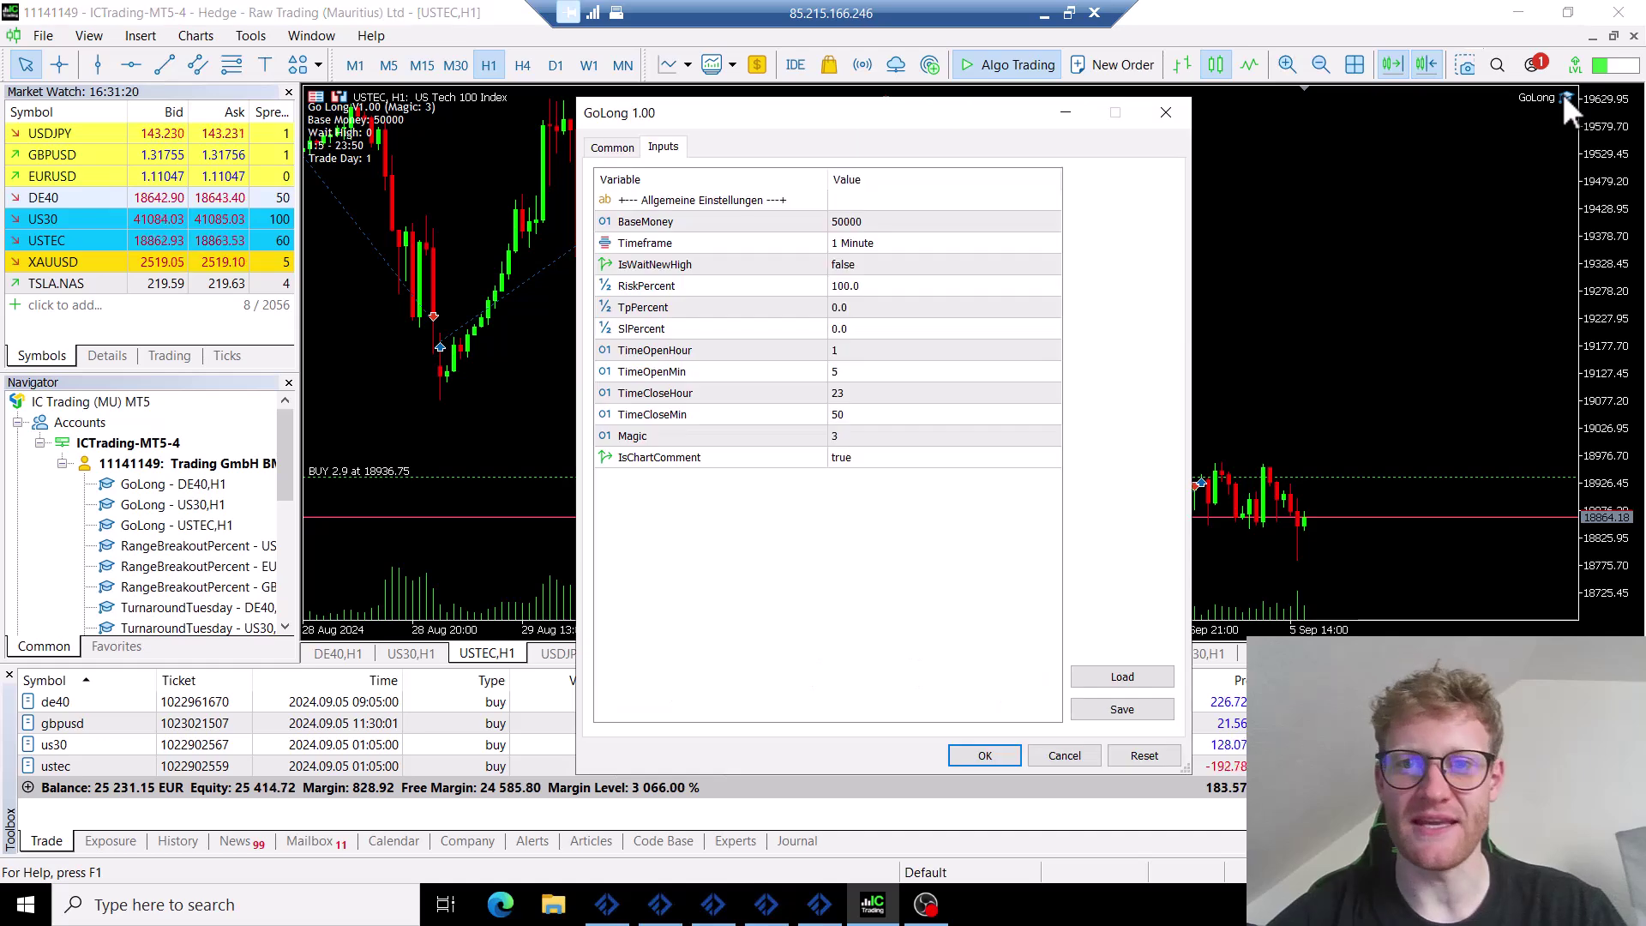
click(846, 356)
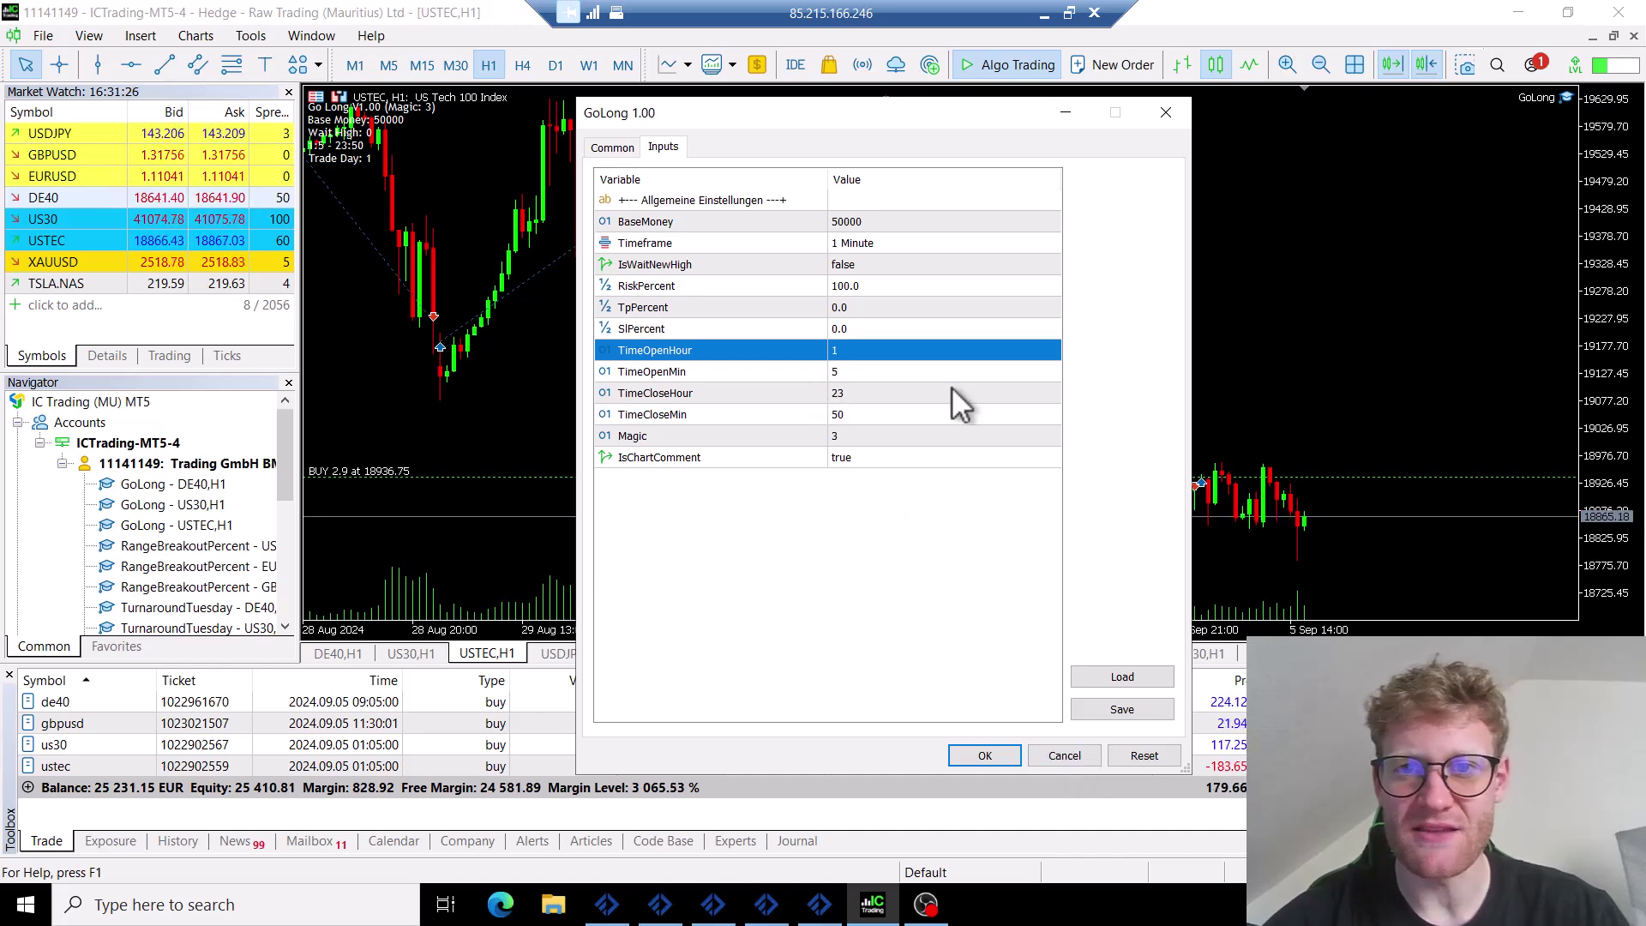
Cancel GoLong's inputs, return to DE40 H1, tile the charts and leave the remote session
click(1065, 754)
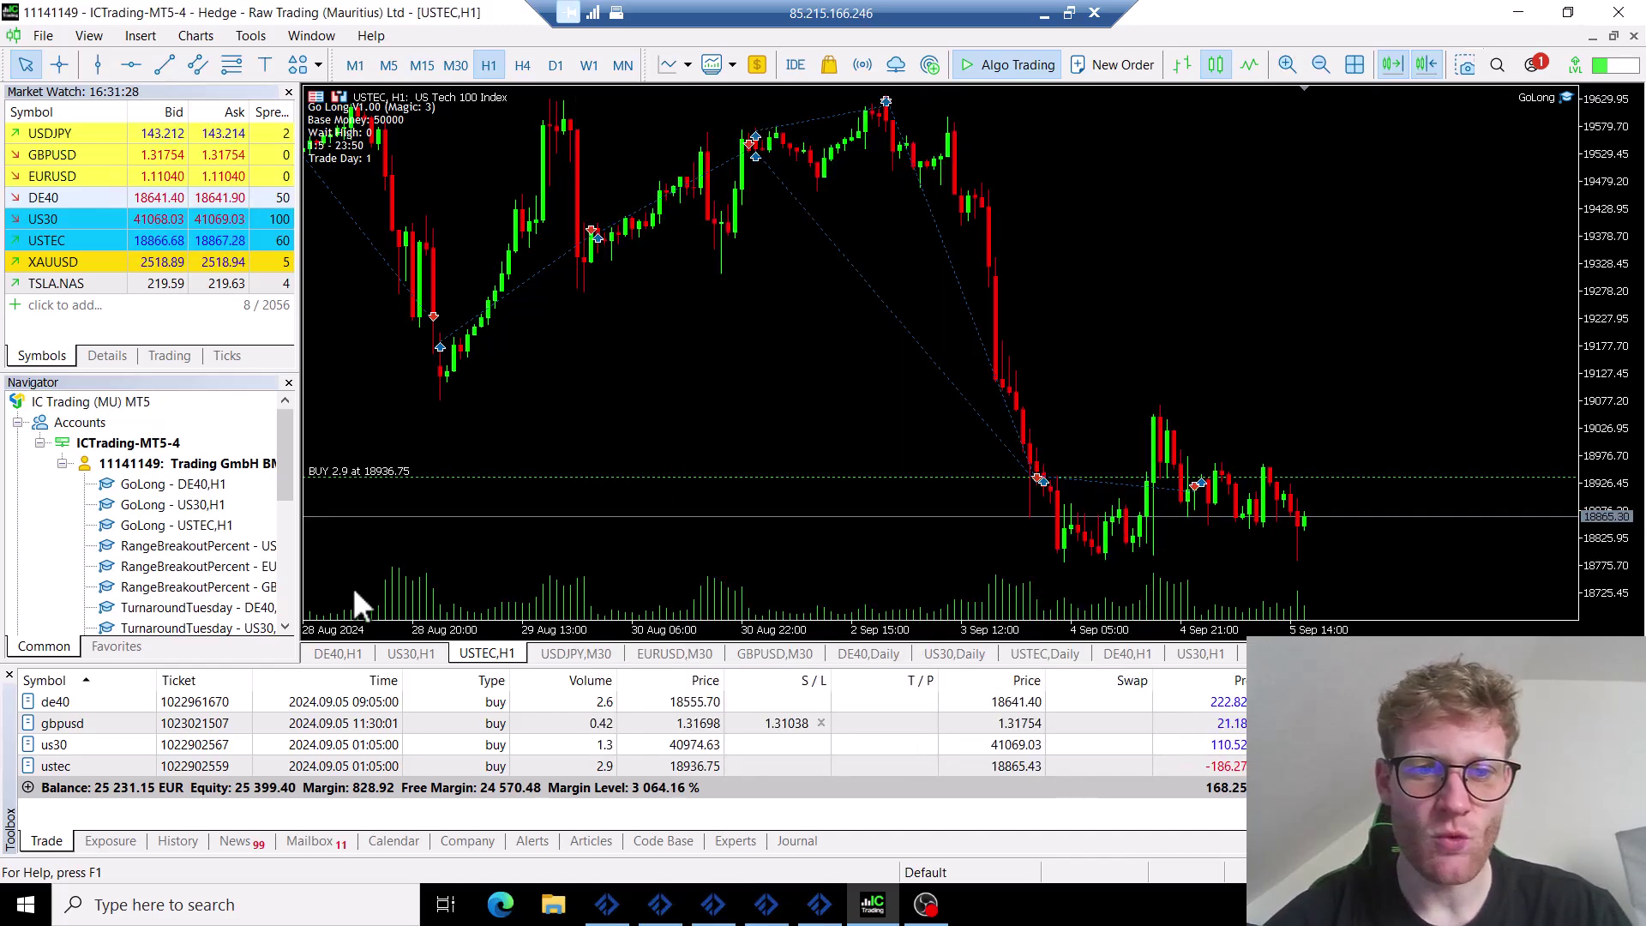
click(343, 654)
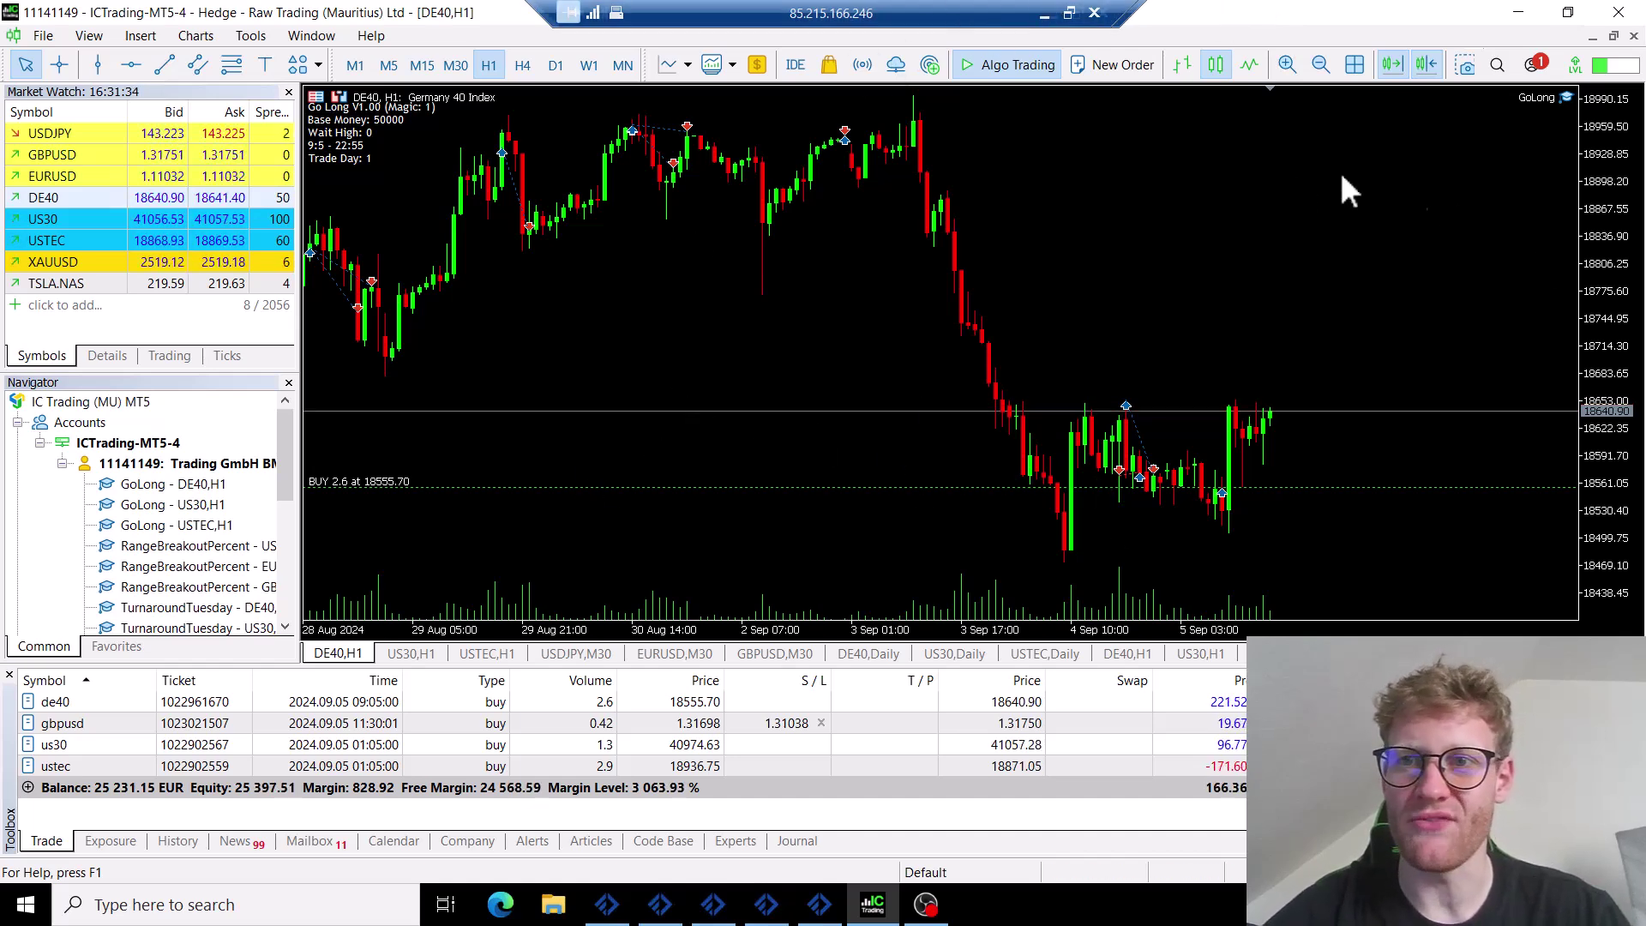
click(1350, 65)
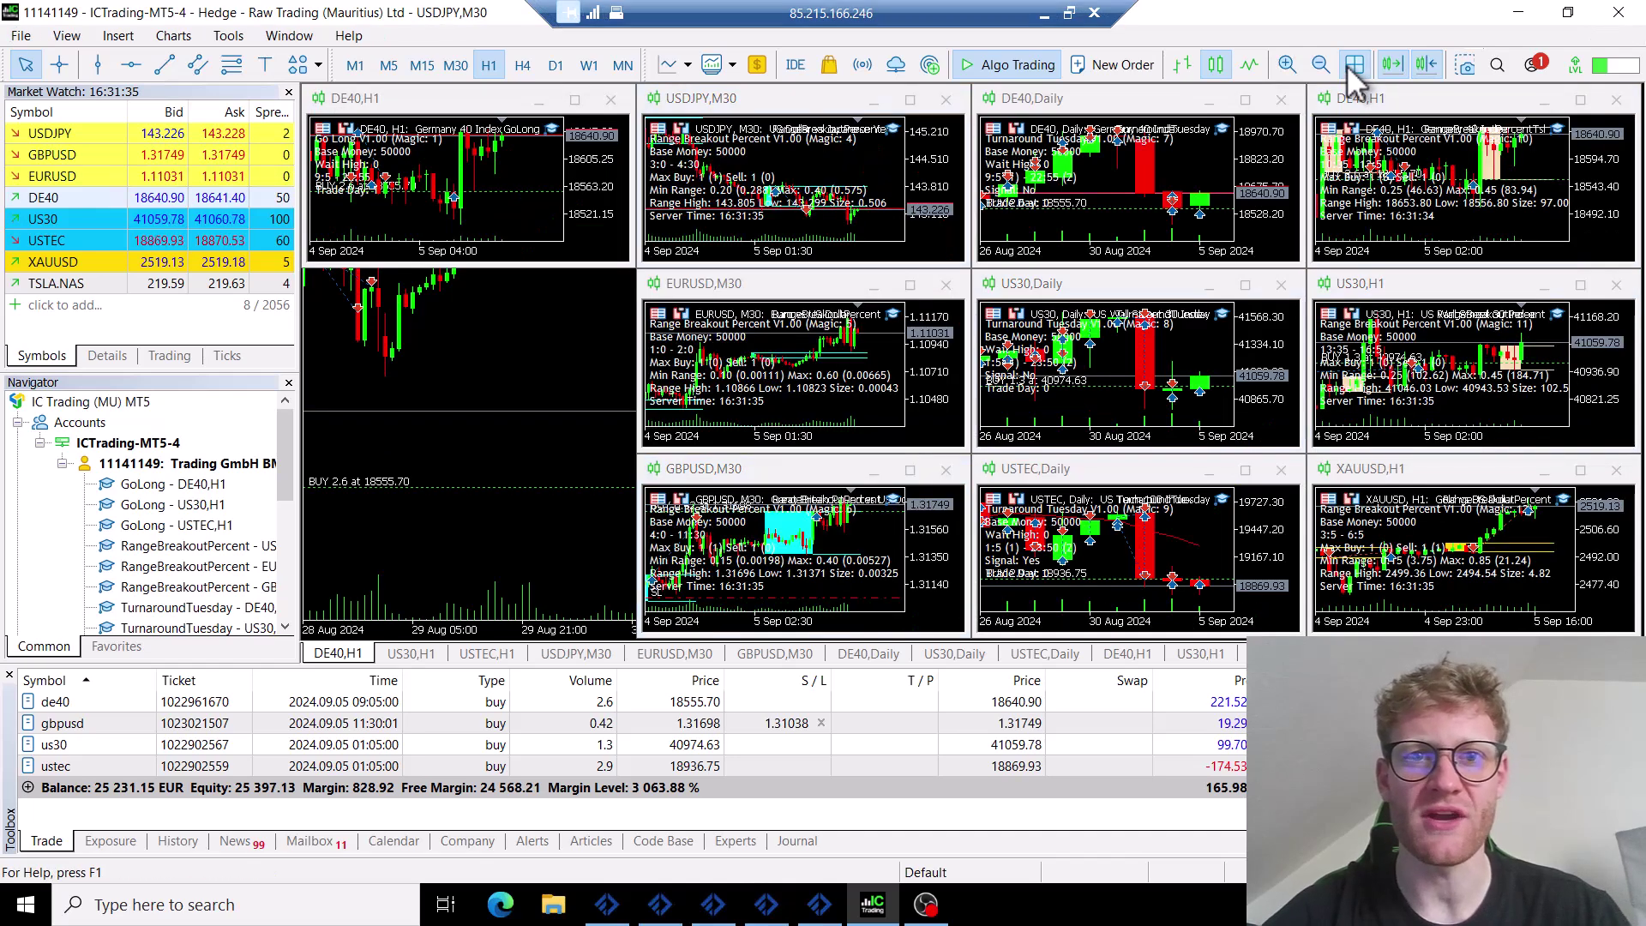
click(1046, 15)
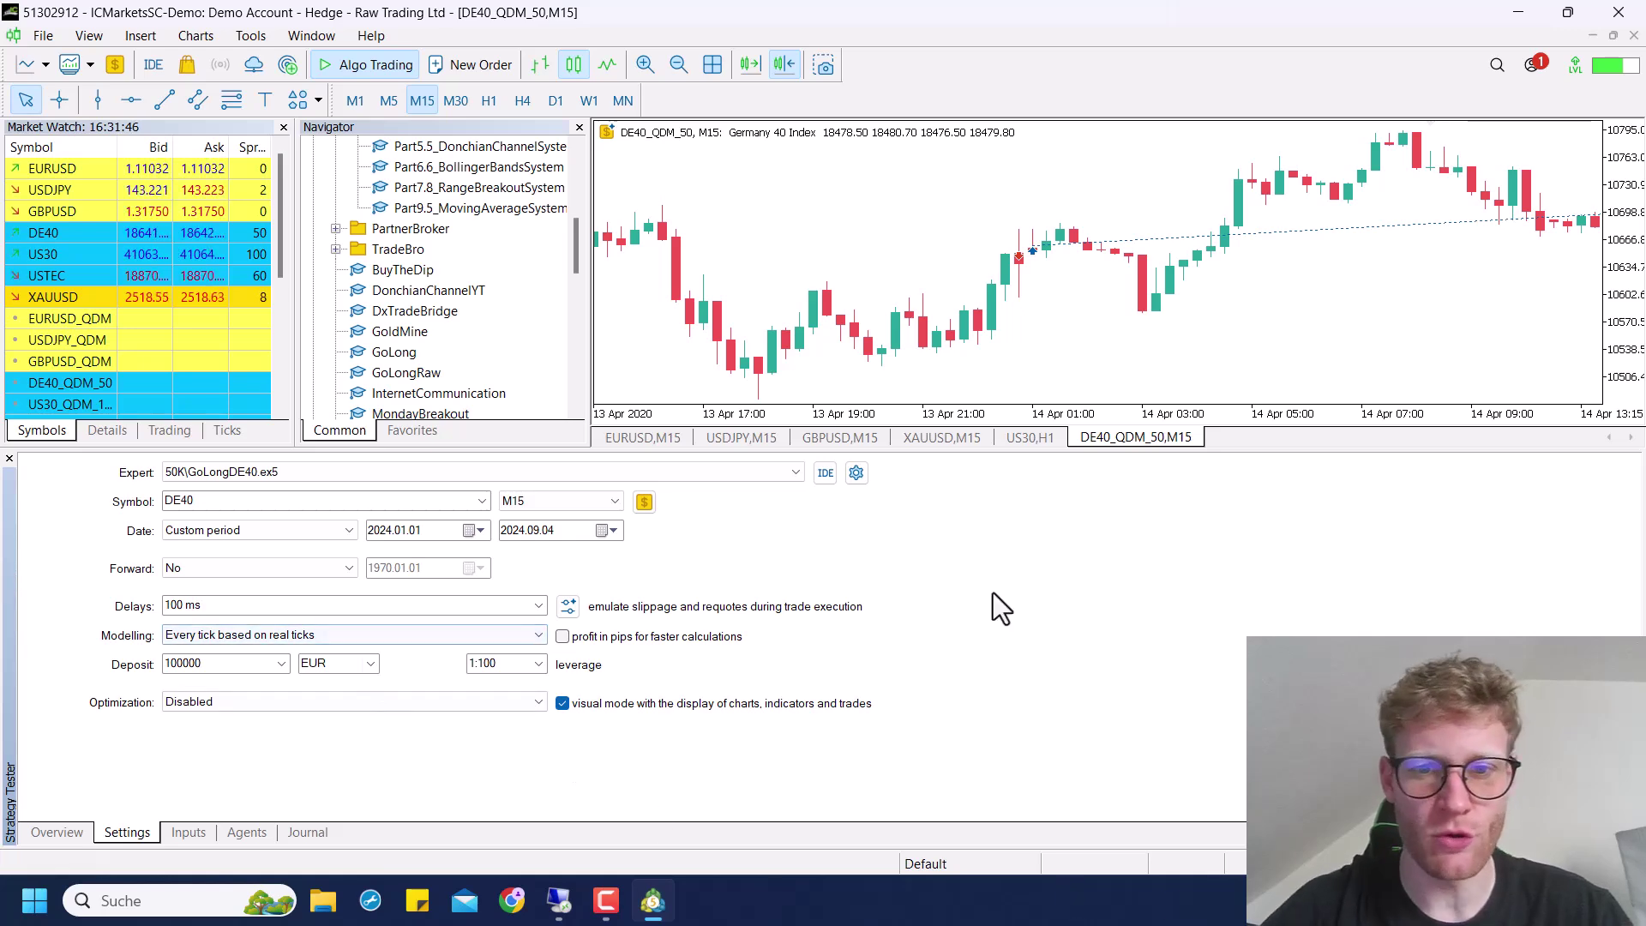
Change the tester symbol to DE40_QDM_50 and start the visual GoLongDE40 backtest
click(235, 476)
click(234, 475)
click(232, 504)
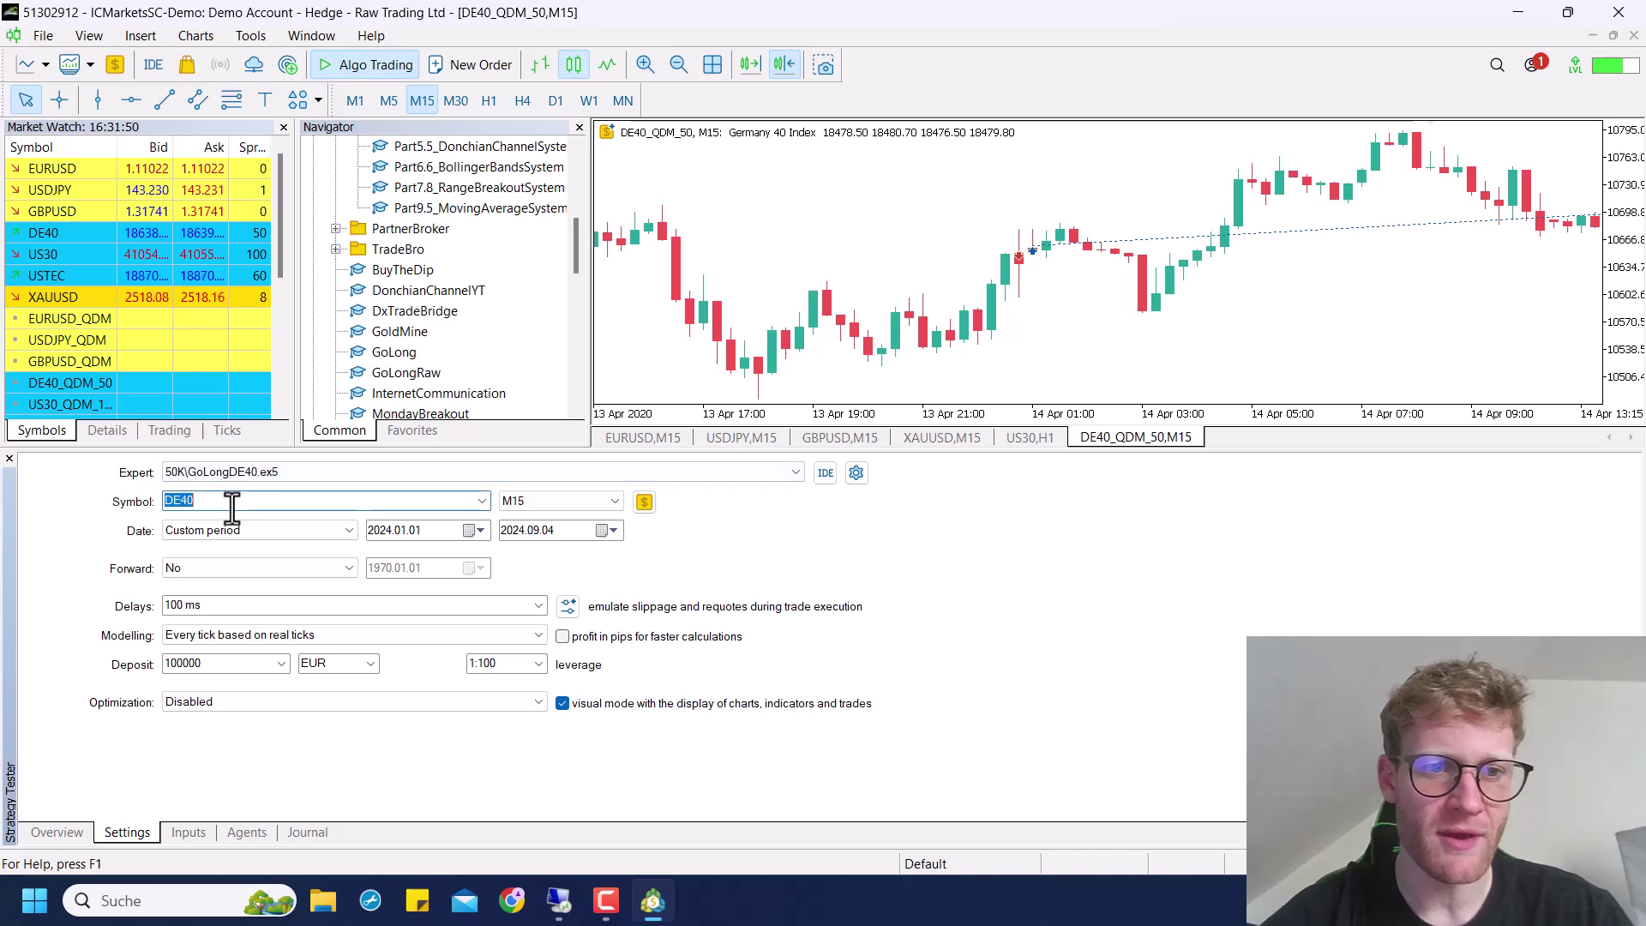
text(_QDM_50)
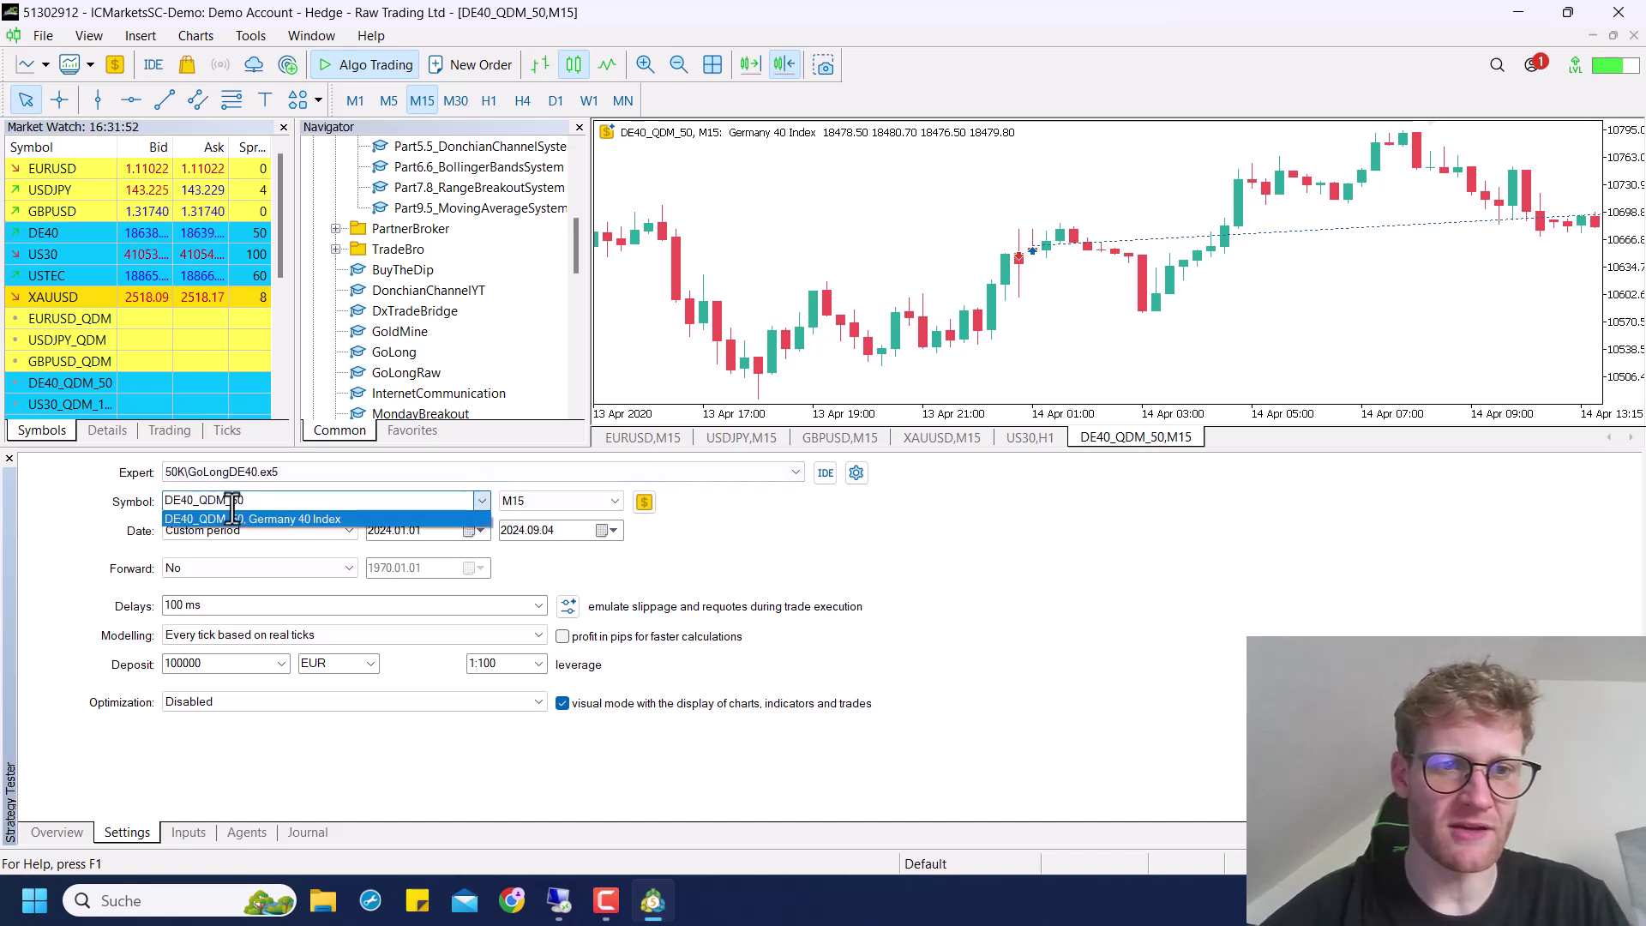
key(Return)
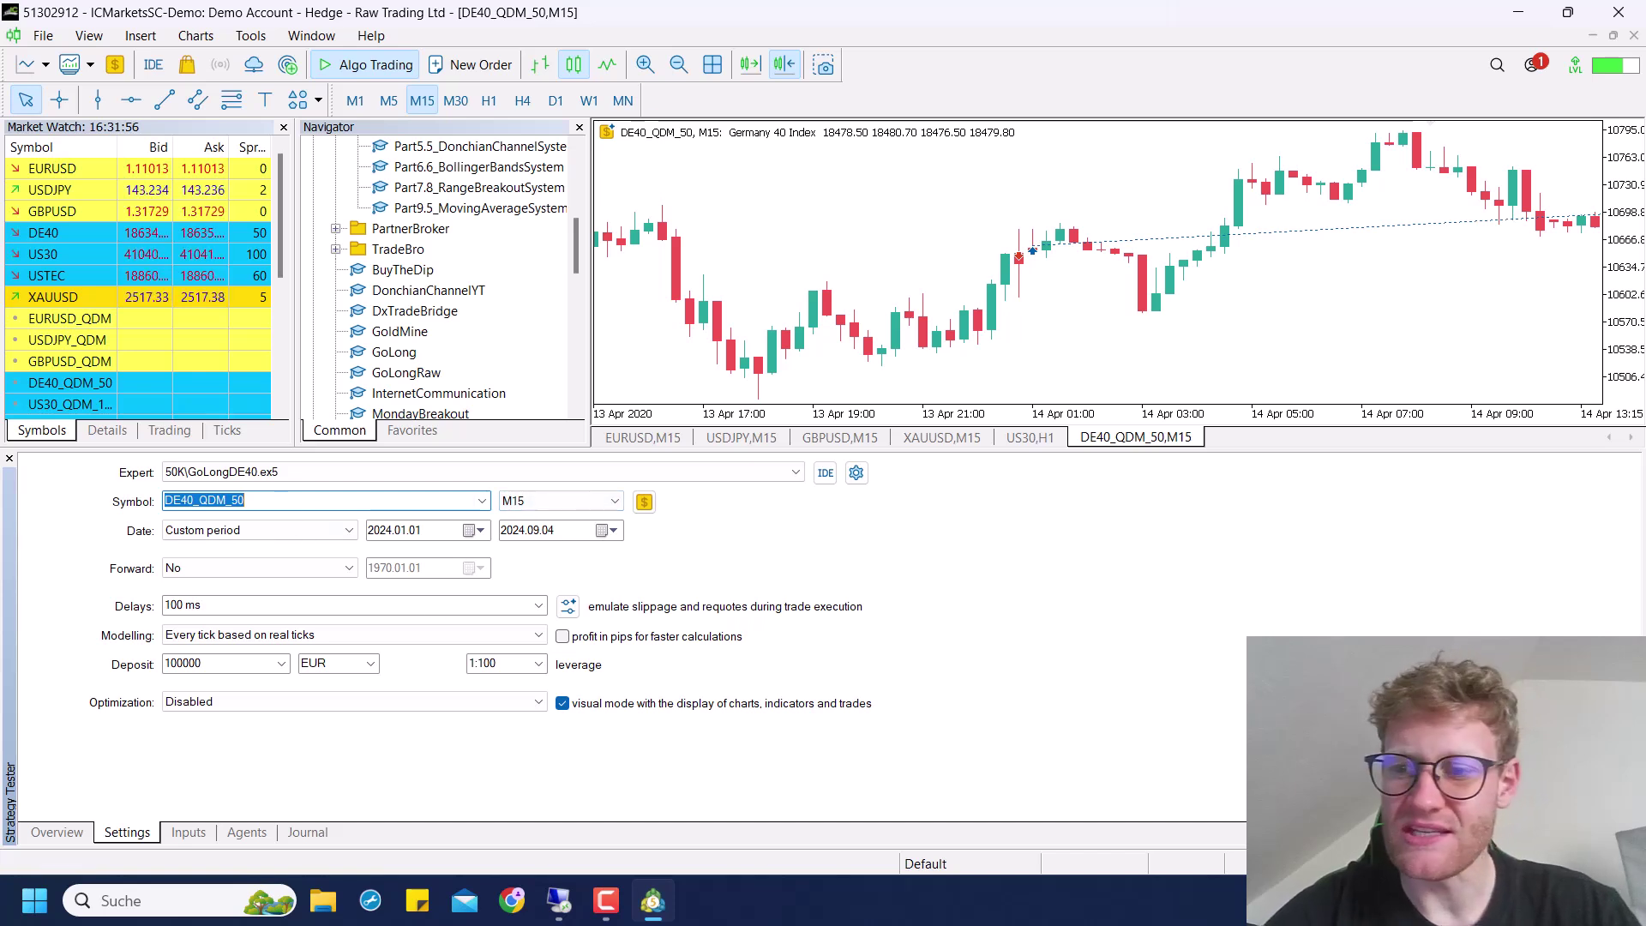
key(Return)
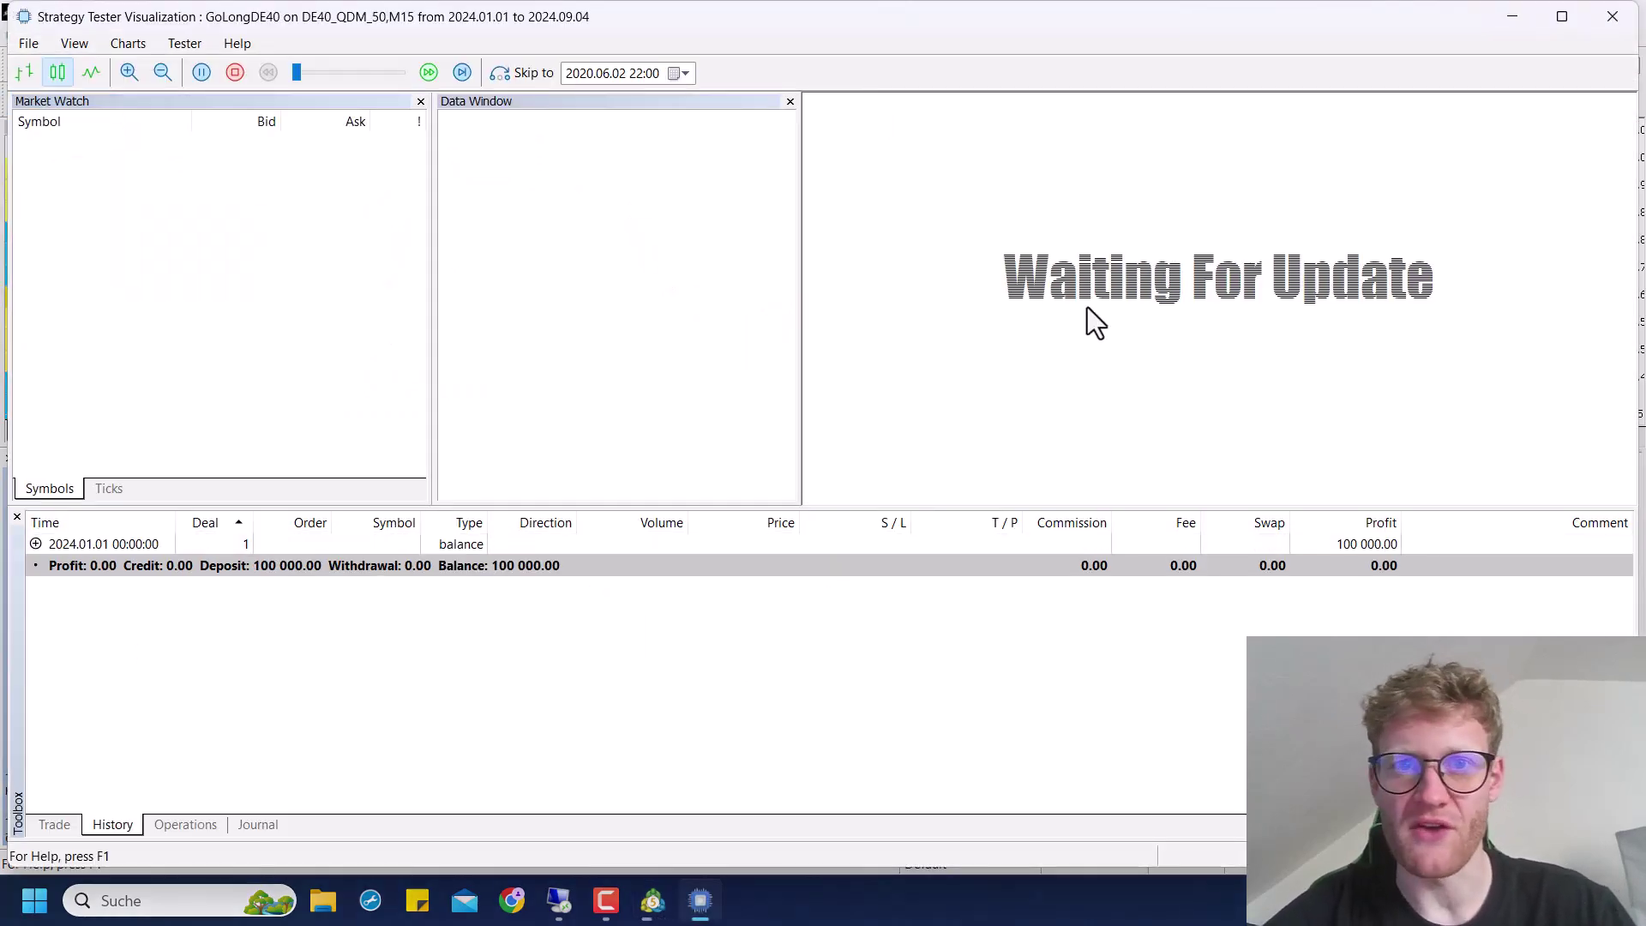
Tune the visualization speed, close the Data Window, then slow playback to minimum
drag(347, 72, 294, 72)
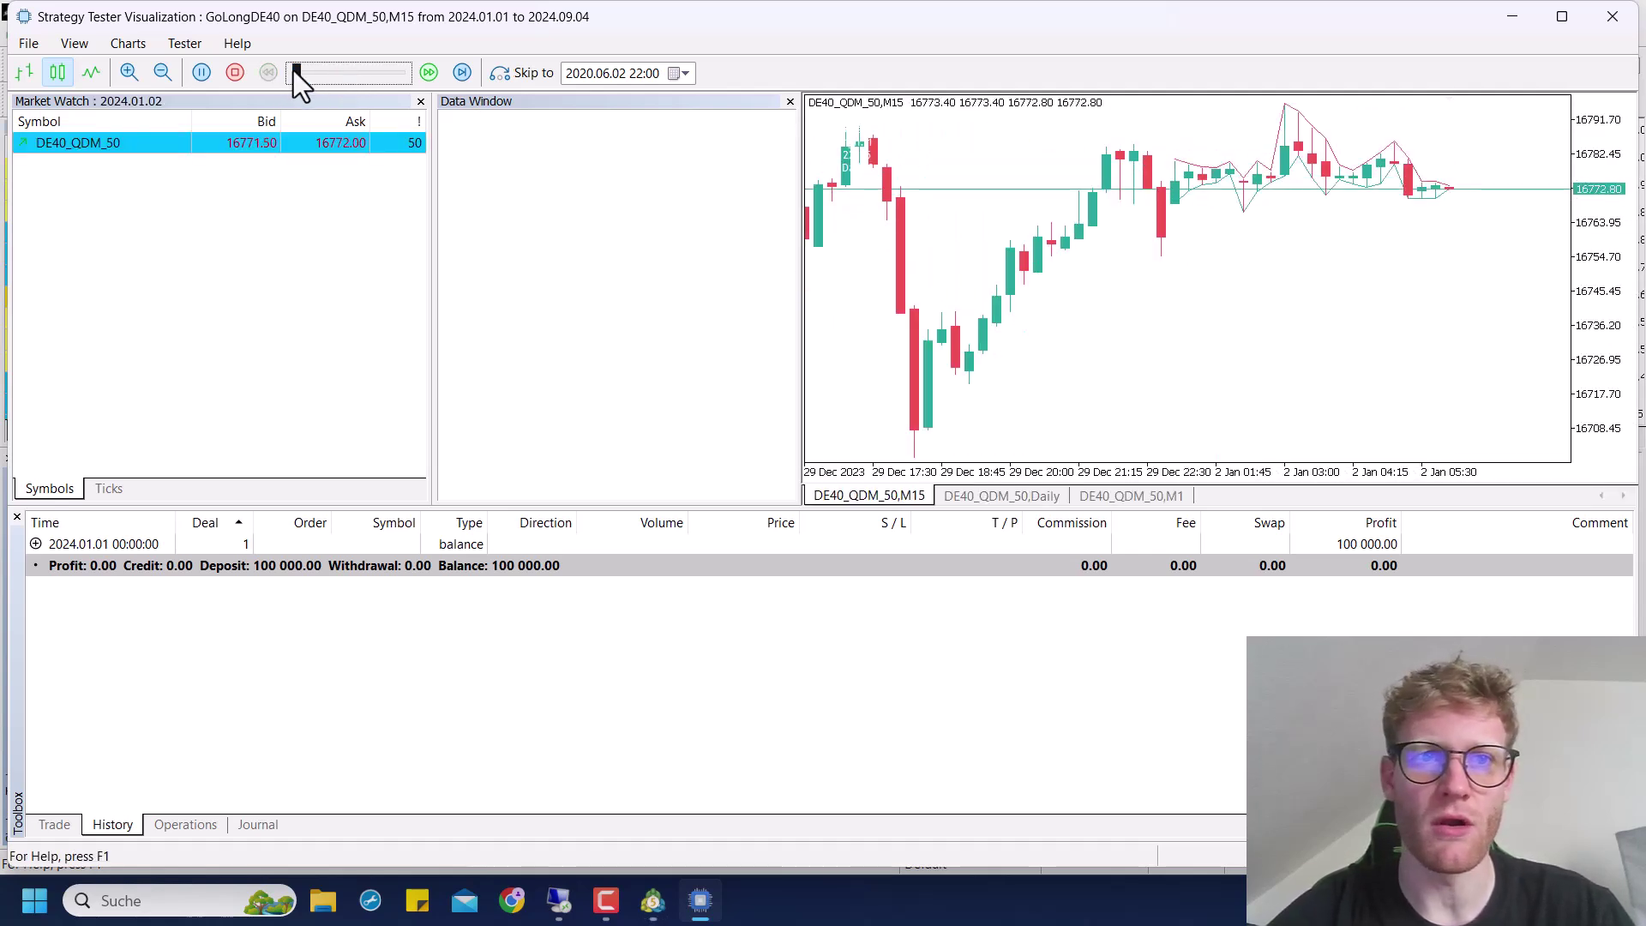
click(352, 75)
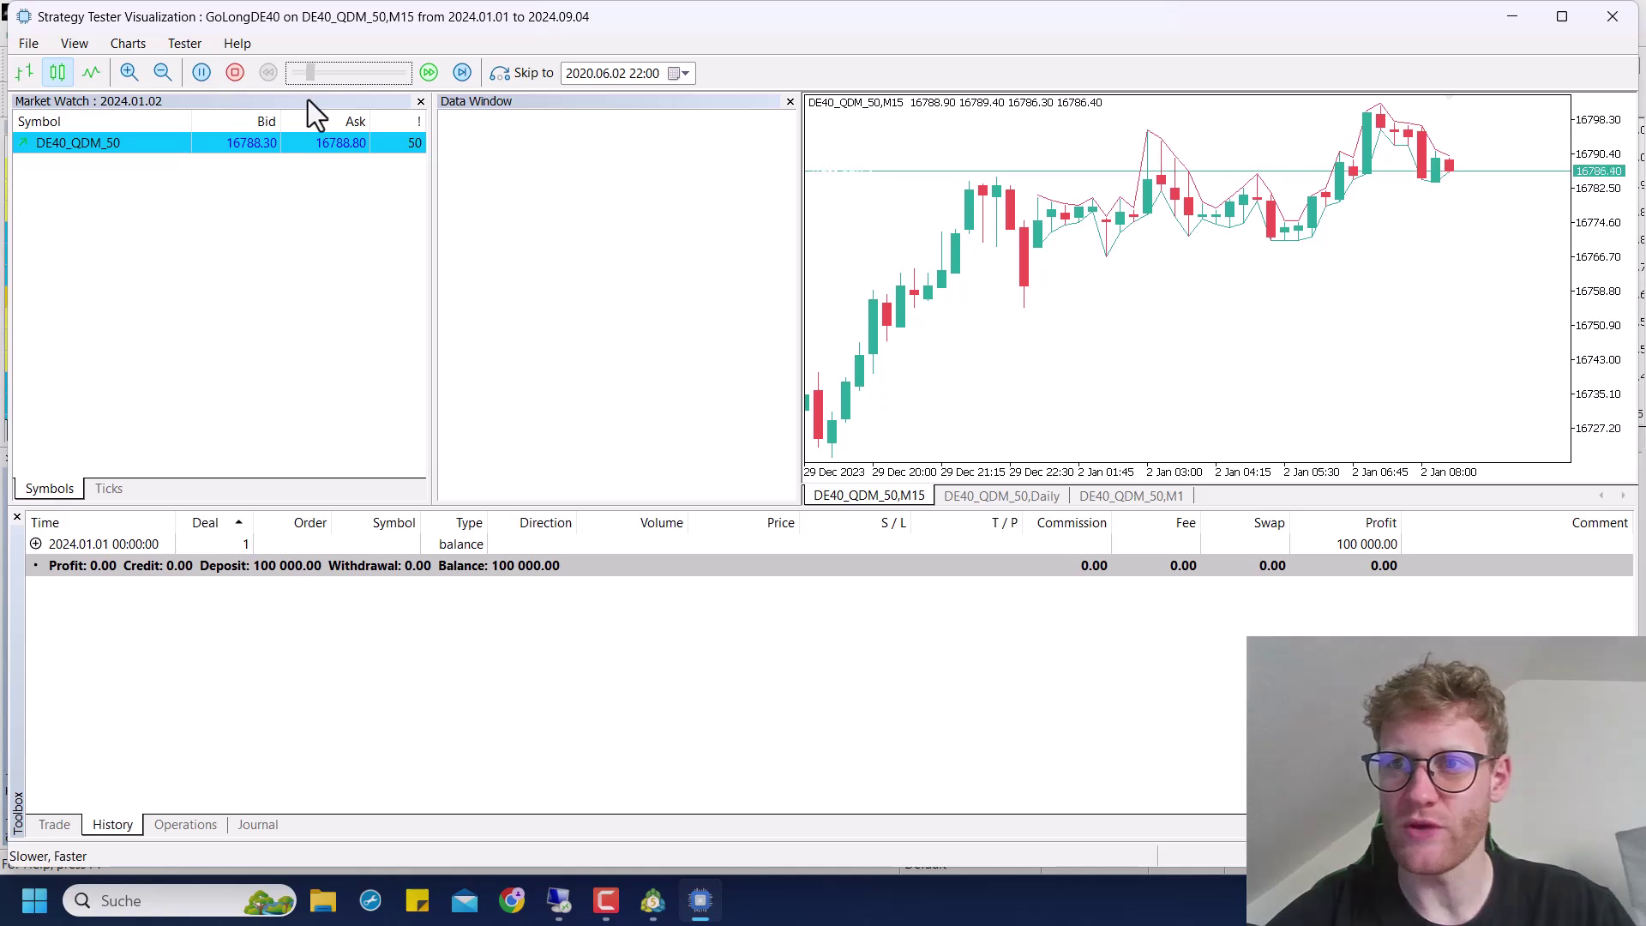
drag(327, 86, 376, 84)
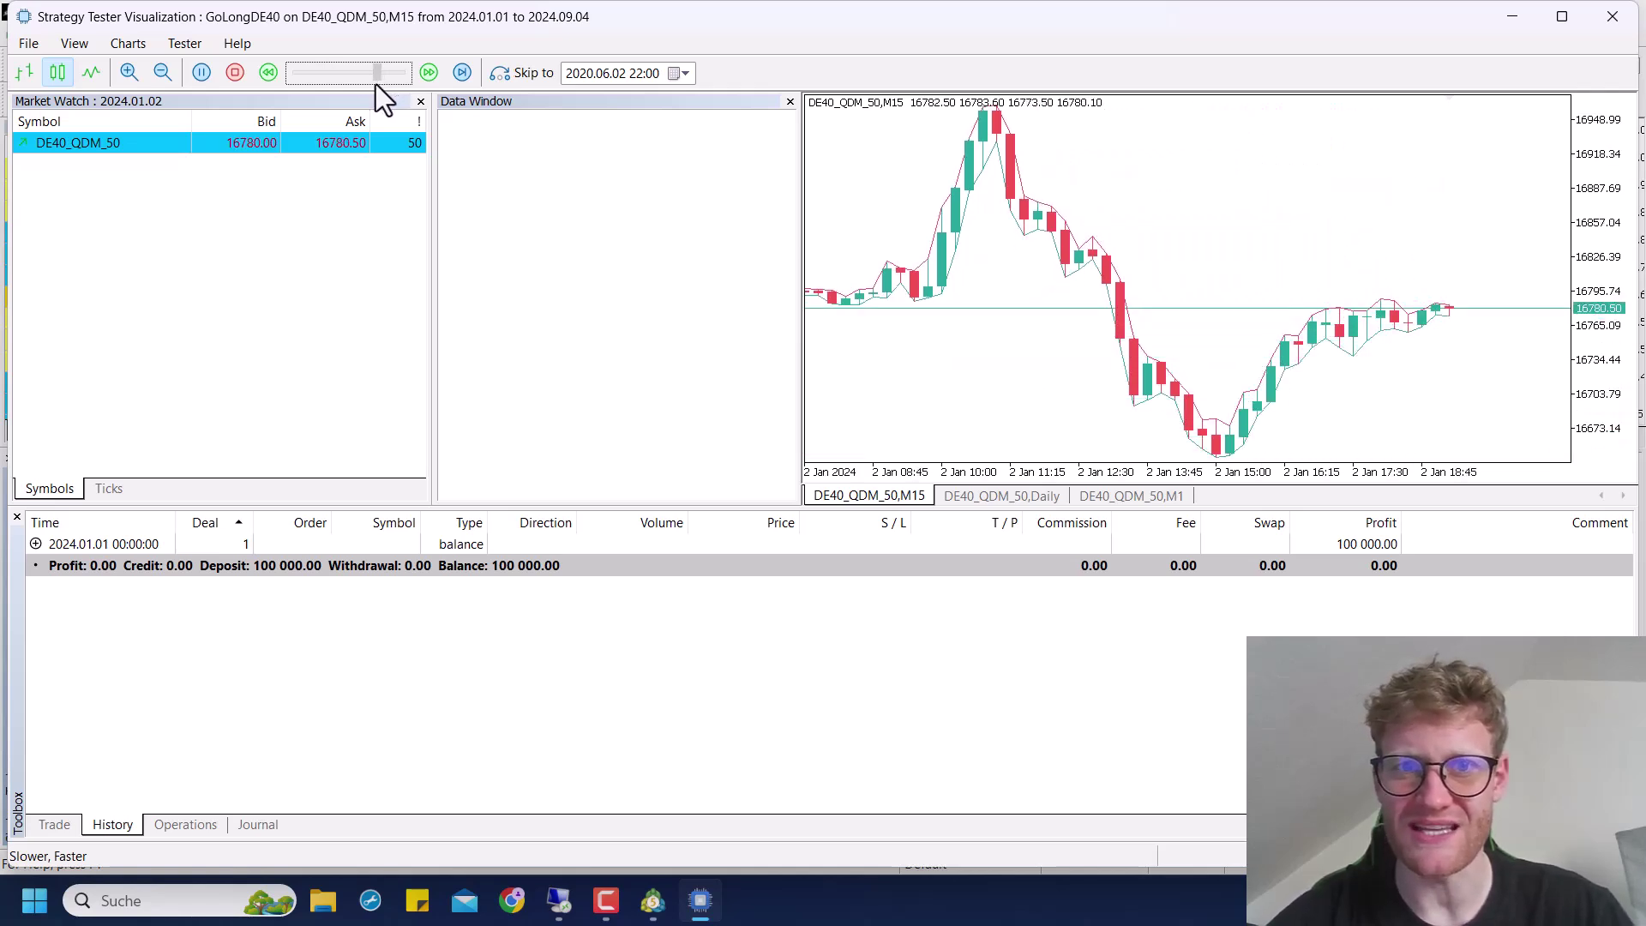
click(790, 102)
drag(376, 74, 296, 74)
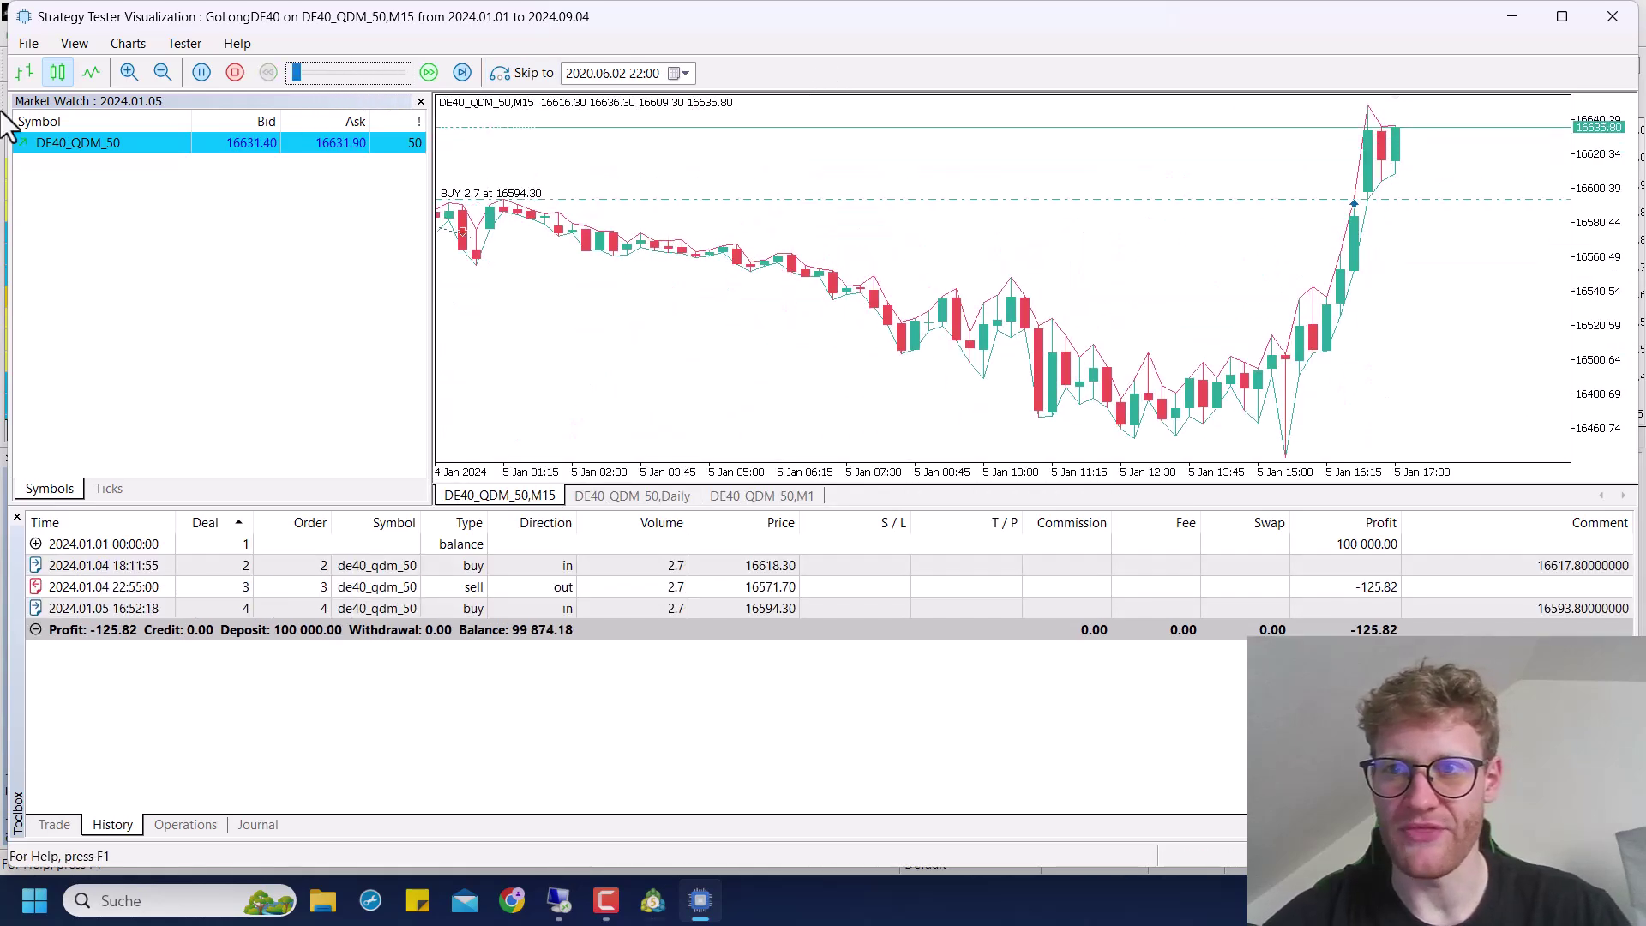
Compress the chart and read candle and buy-trade prices with the crosshair
drag(836, 470, 825, 469)
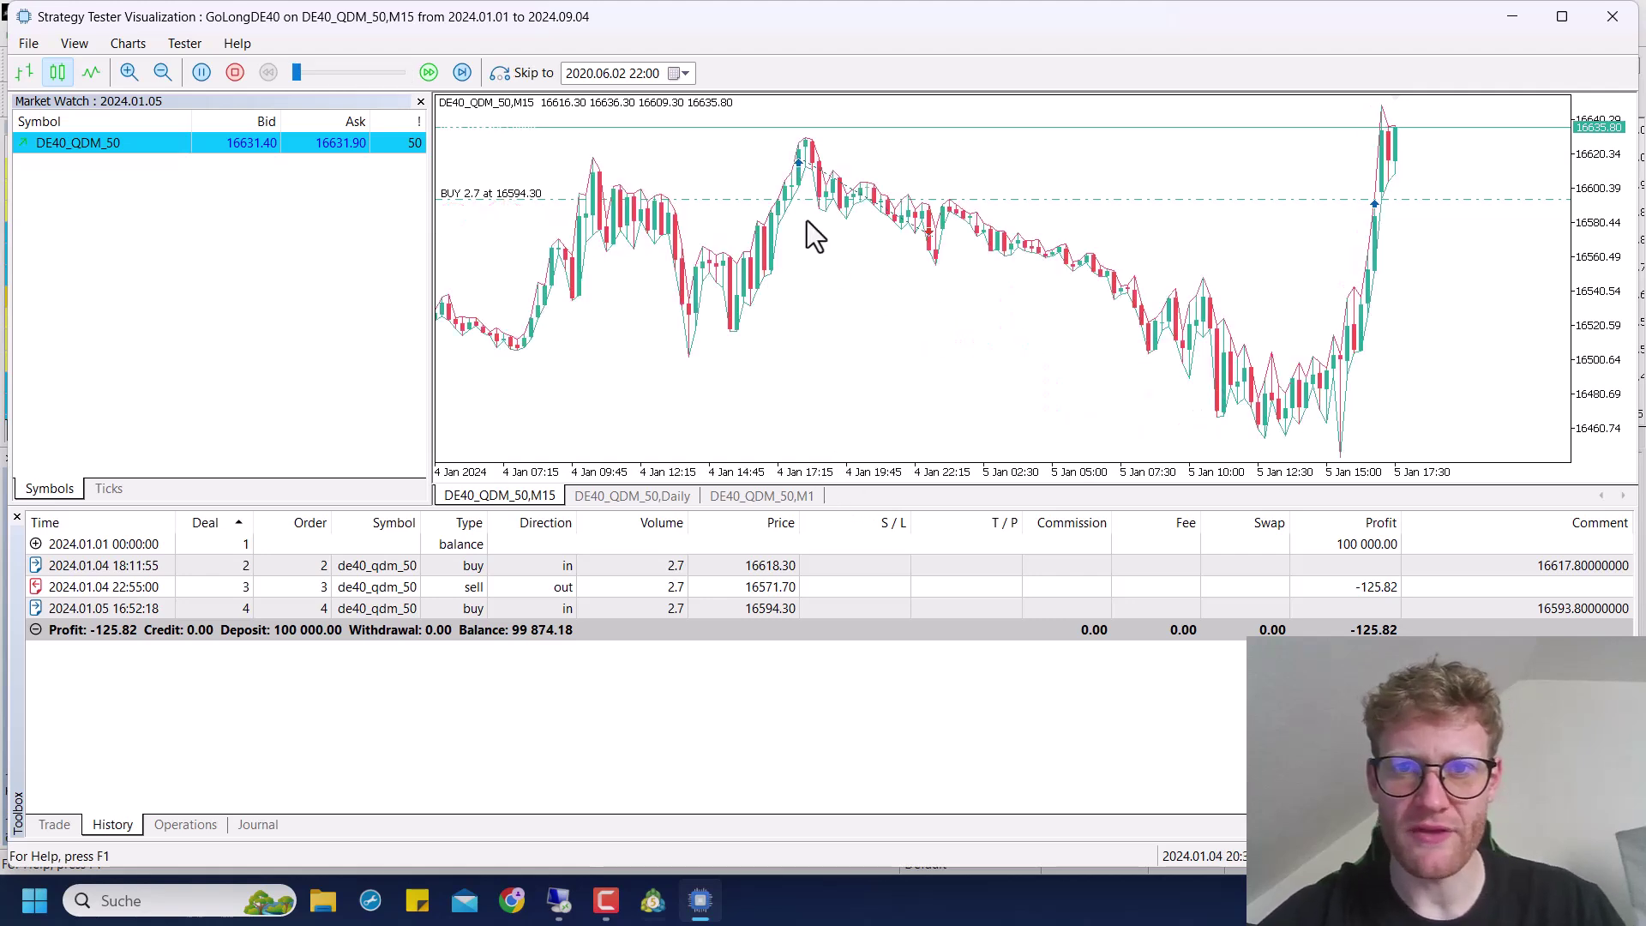
middle_click(1011, 346)
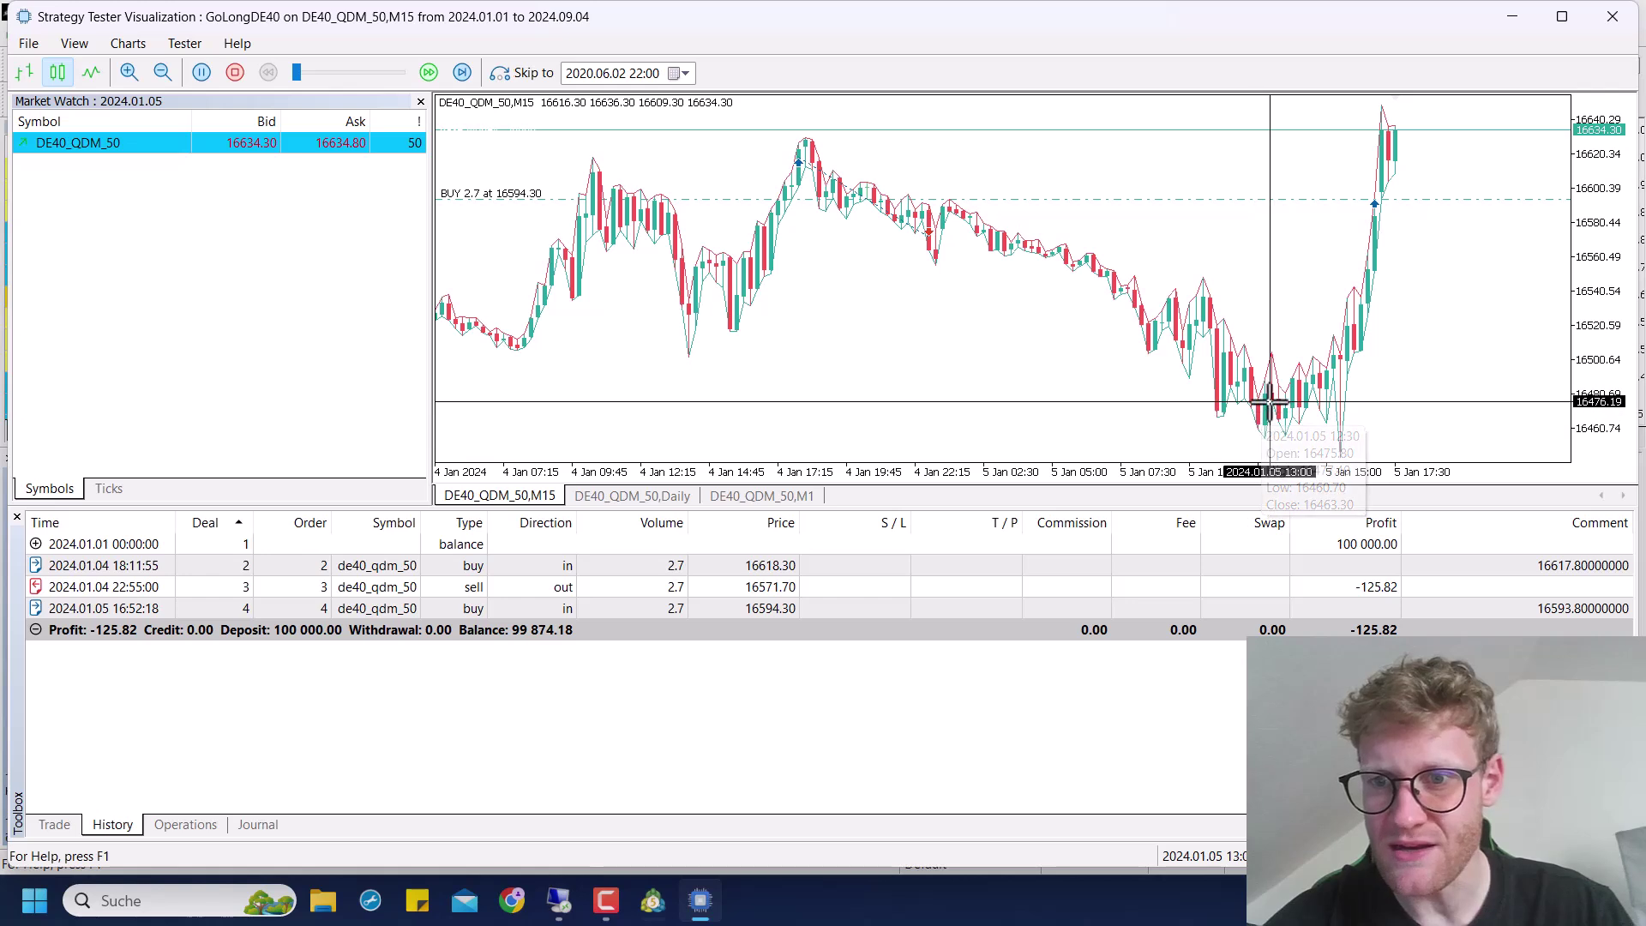
mouse_move(1271, 404)
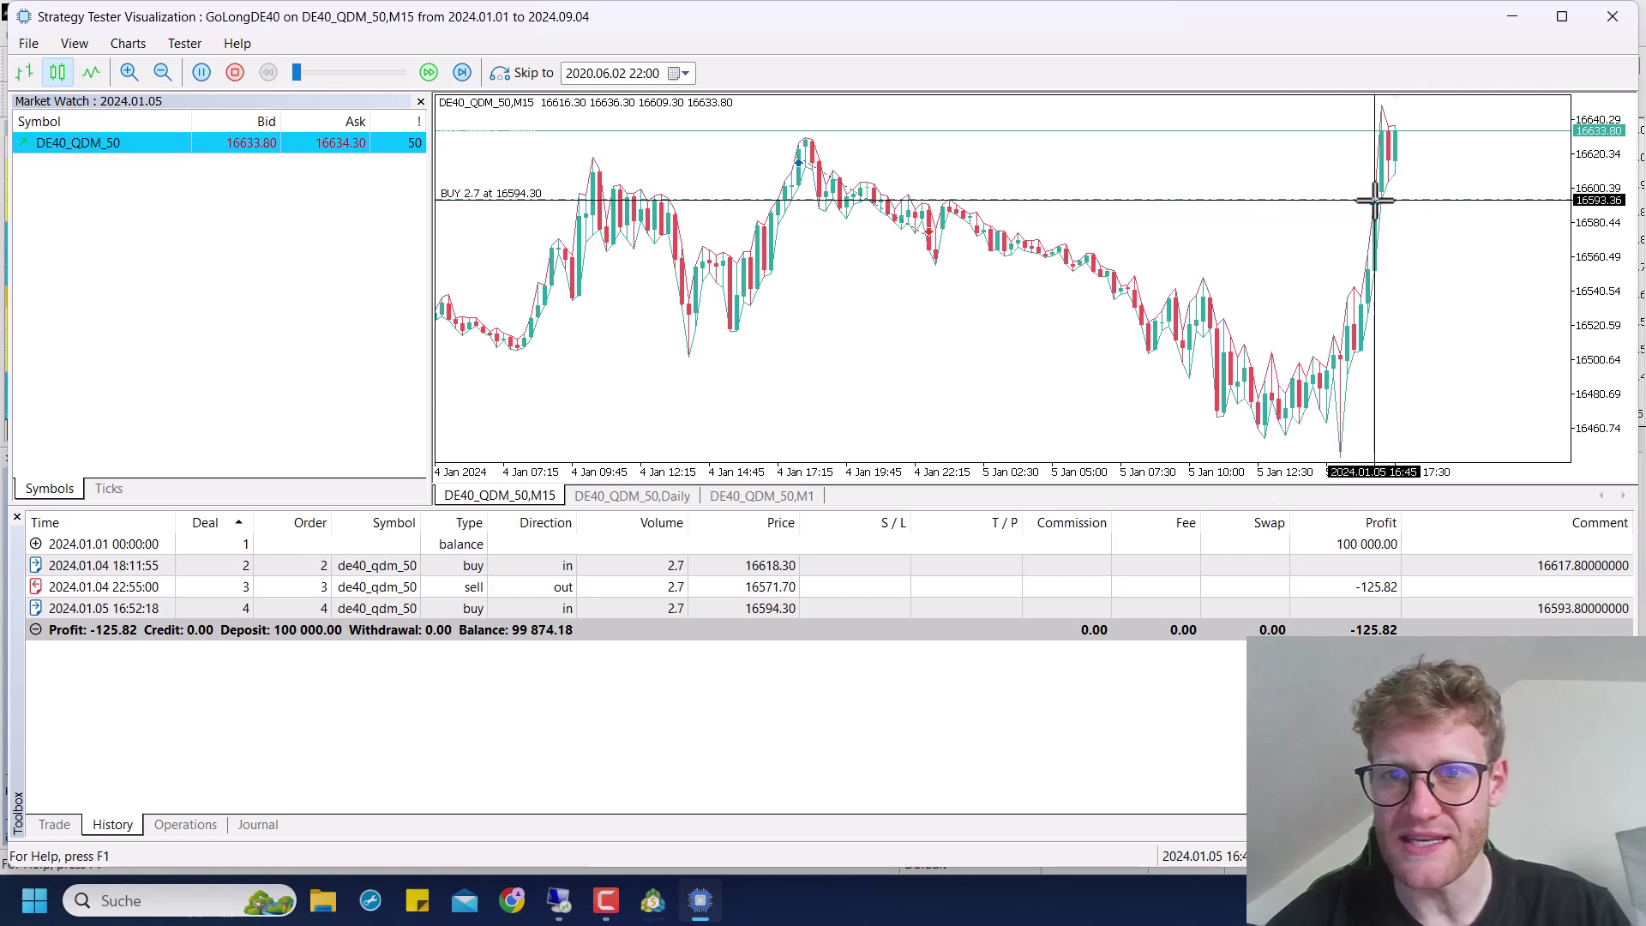
mouse_move(1376, 199)
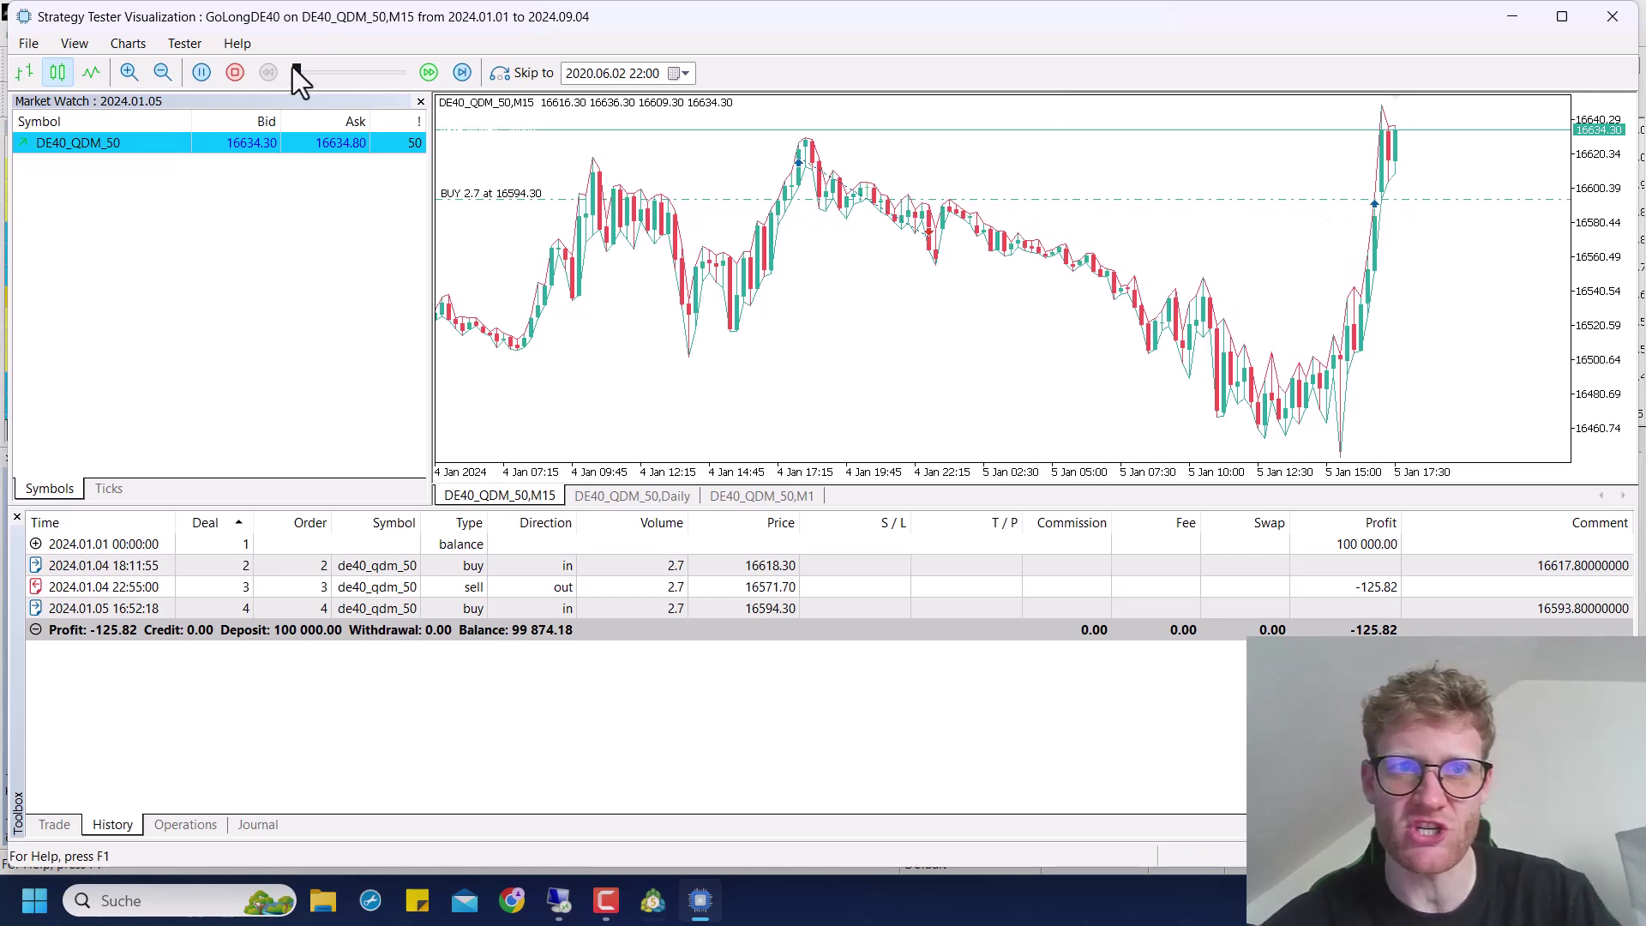
Play the visual test to 2024.01.22 (balance 100 409.05), zoom out, then close it
drag(296, 76, 118, 122)
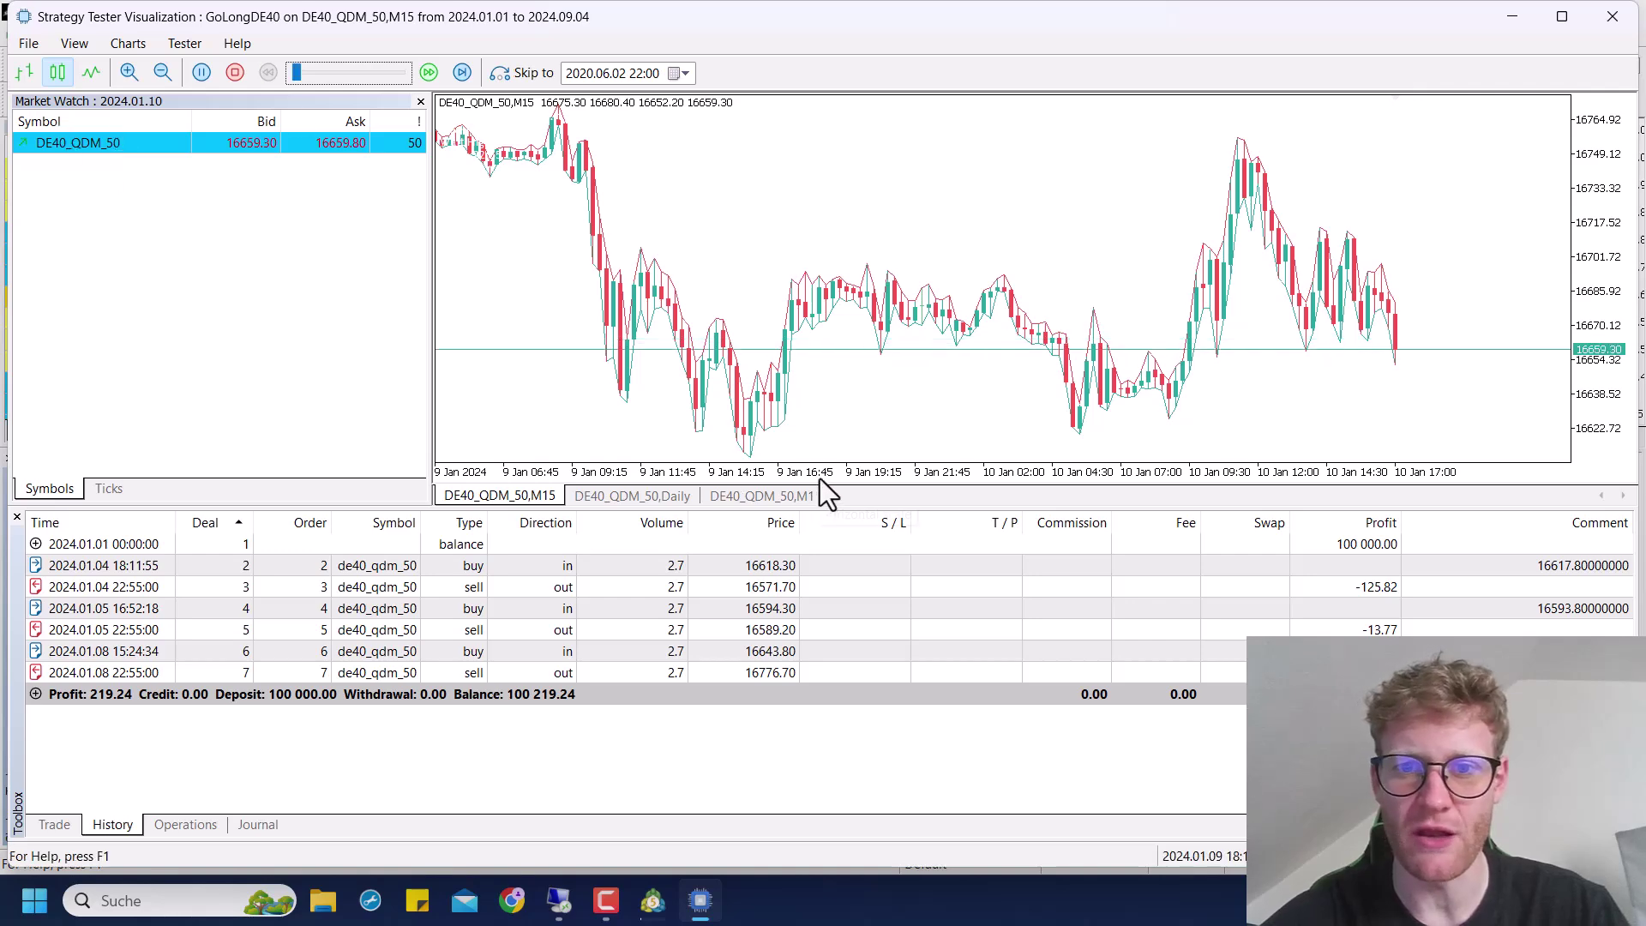
drag(821, 482, 796, 475)
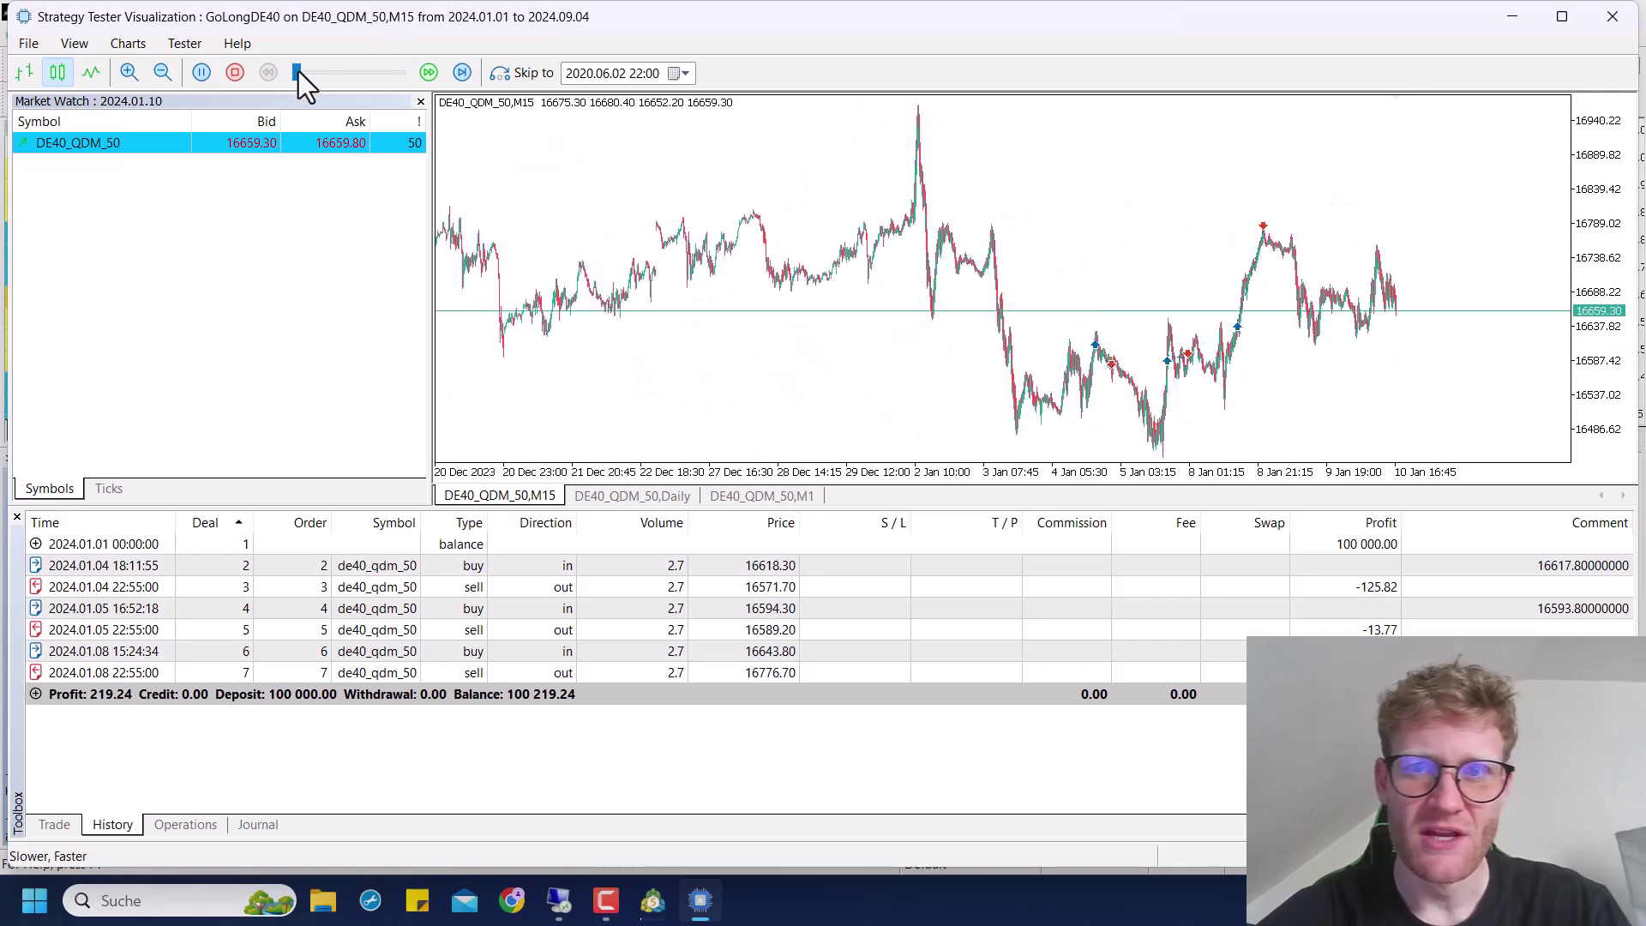
drag(297, 72, 402, 77)
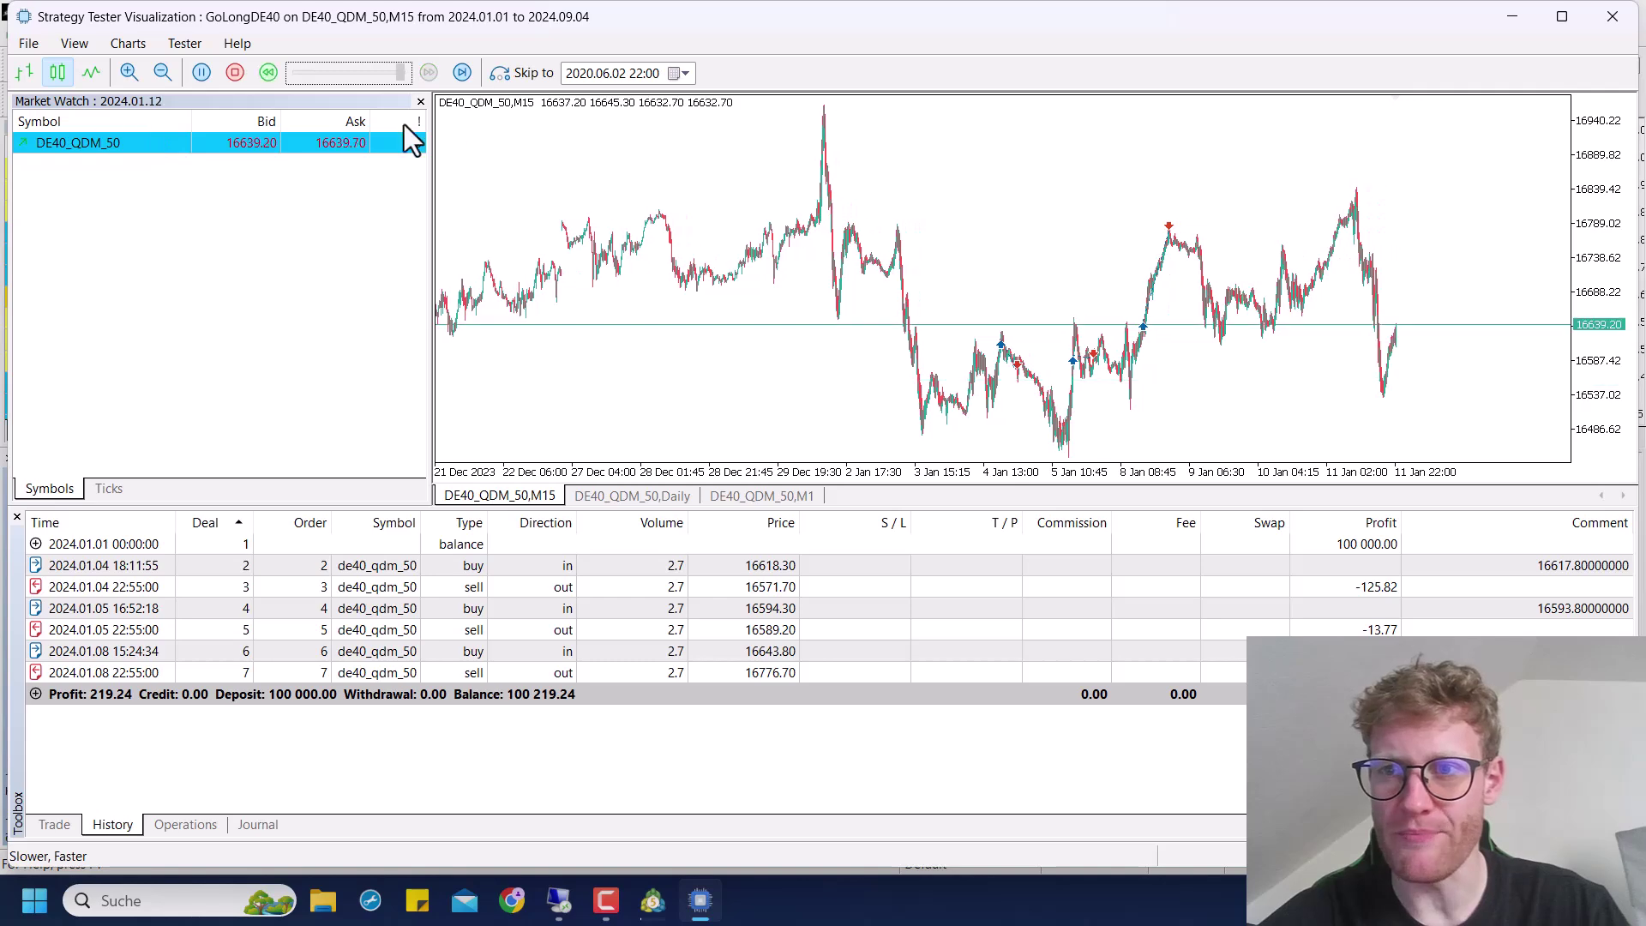
drag(400, 73, 3, 210)
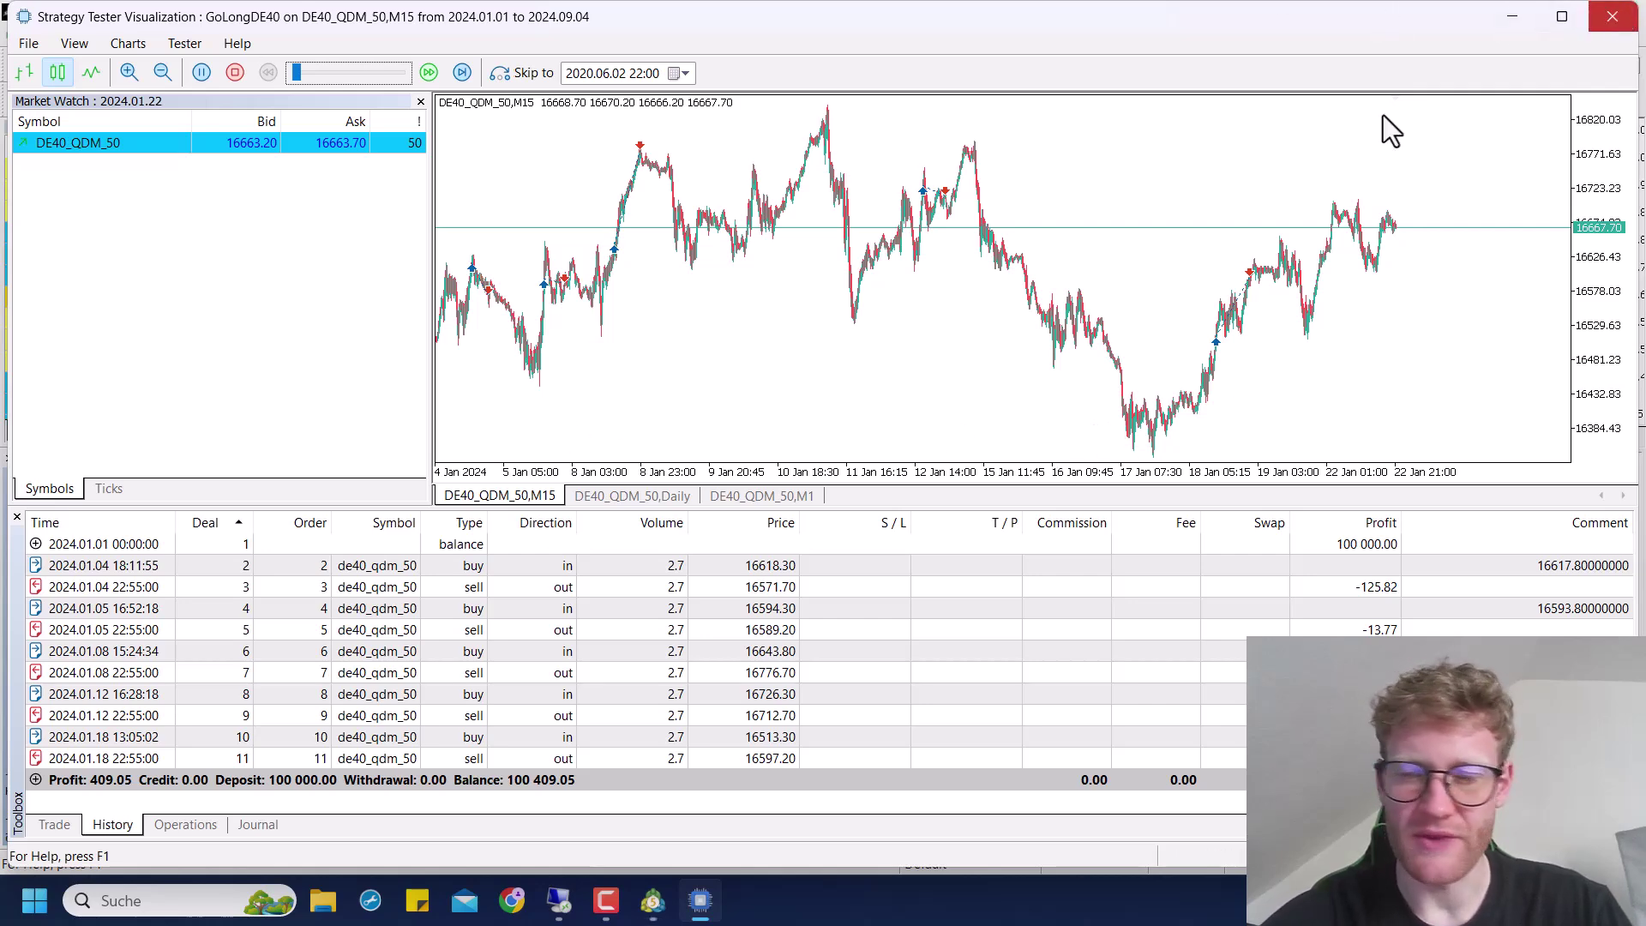
key(alt+F4)
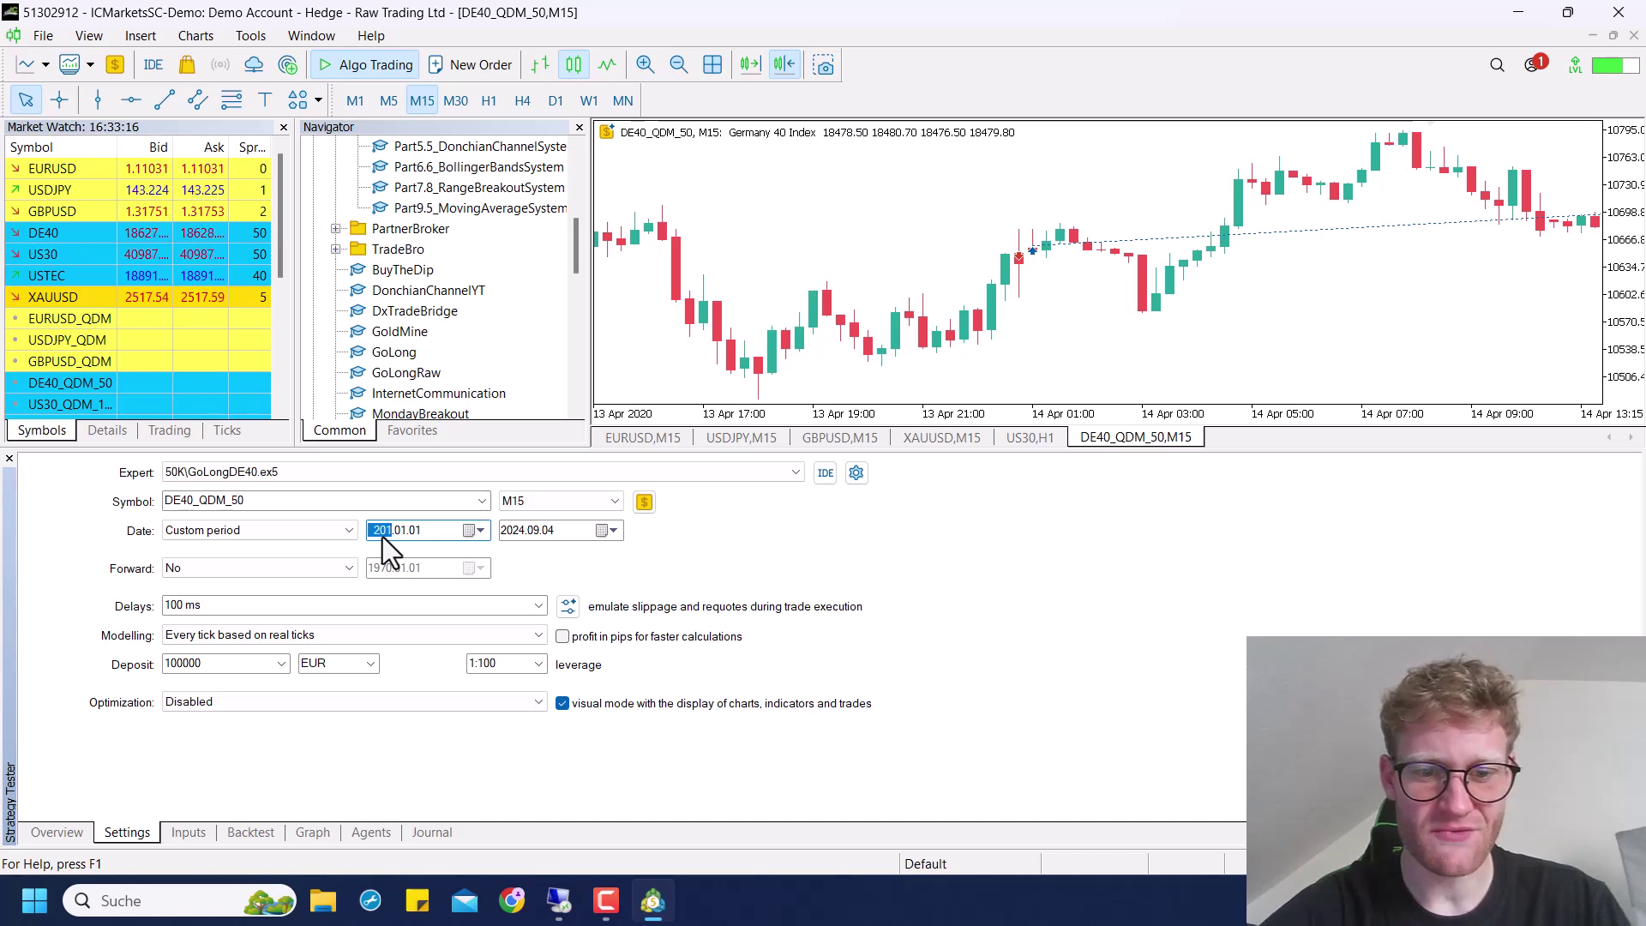
Disable visual mode, start the GoLongDE40 backtest from 2013.01.01, and switch to the remote desktop
click(631, 713)
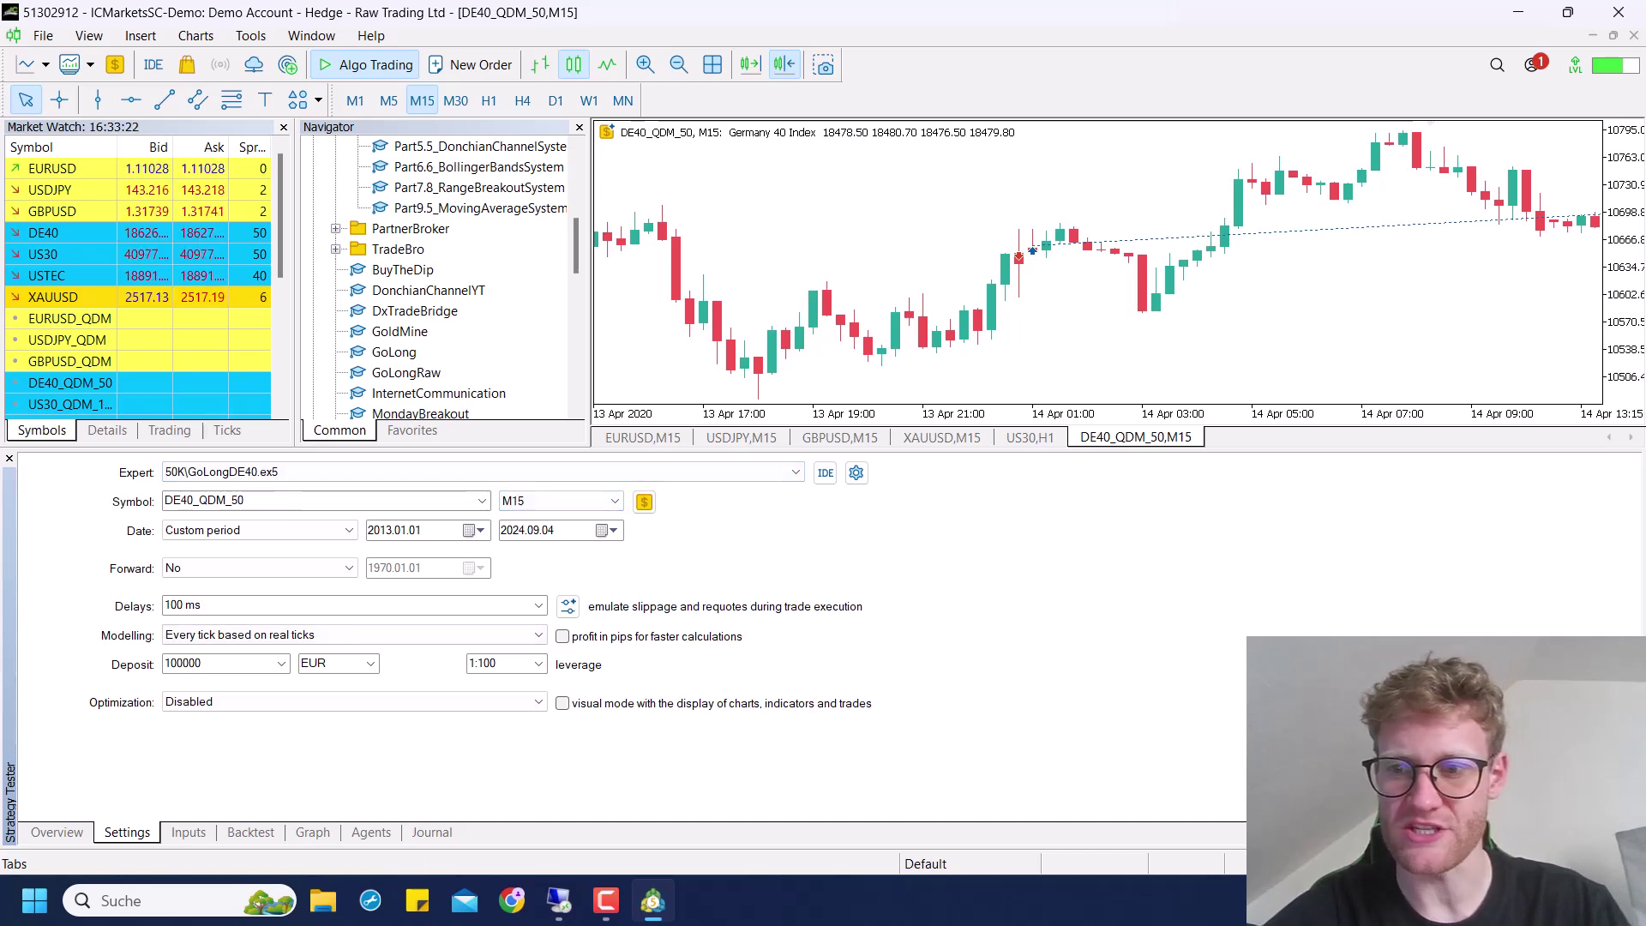
click(1586, 830)
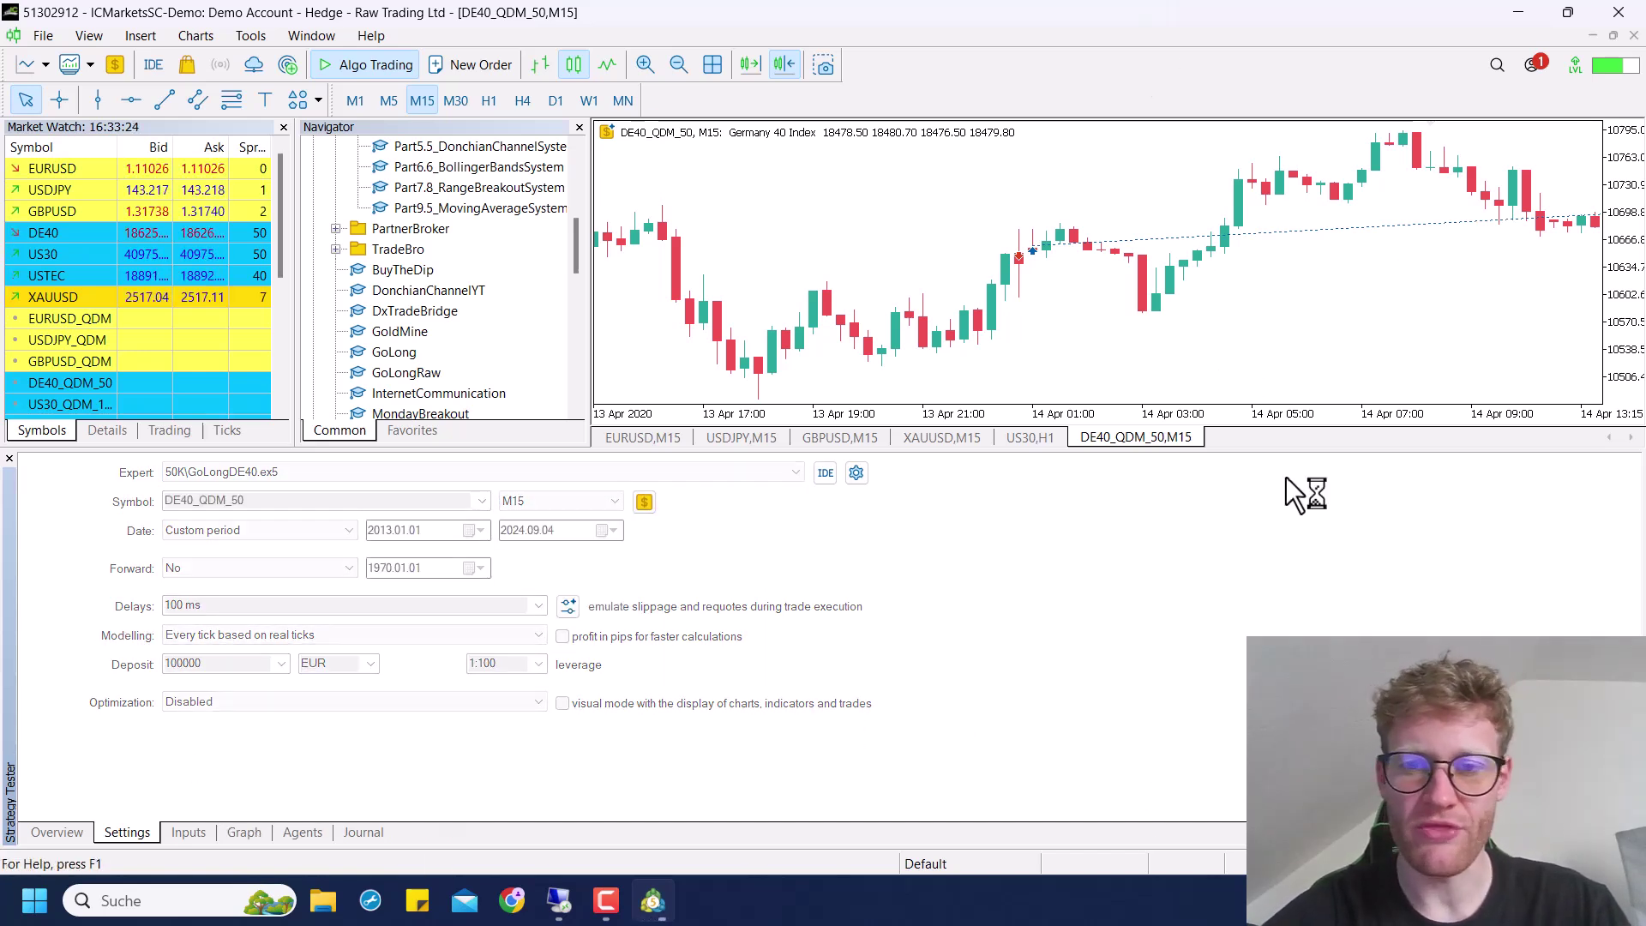
click(566, 911)
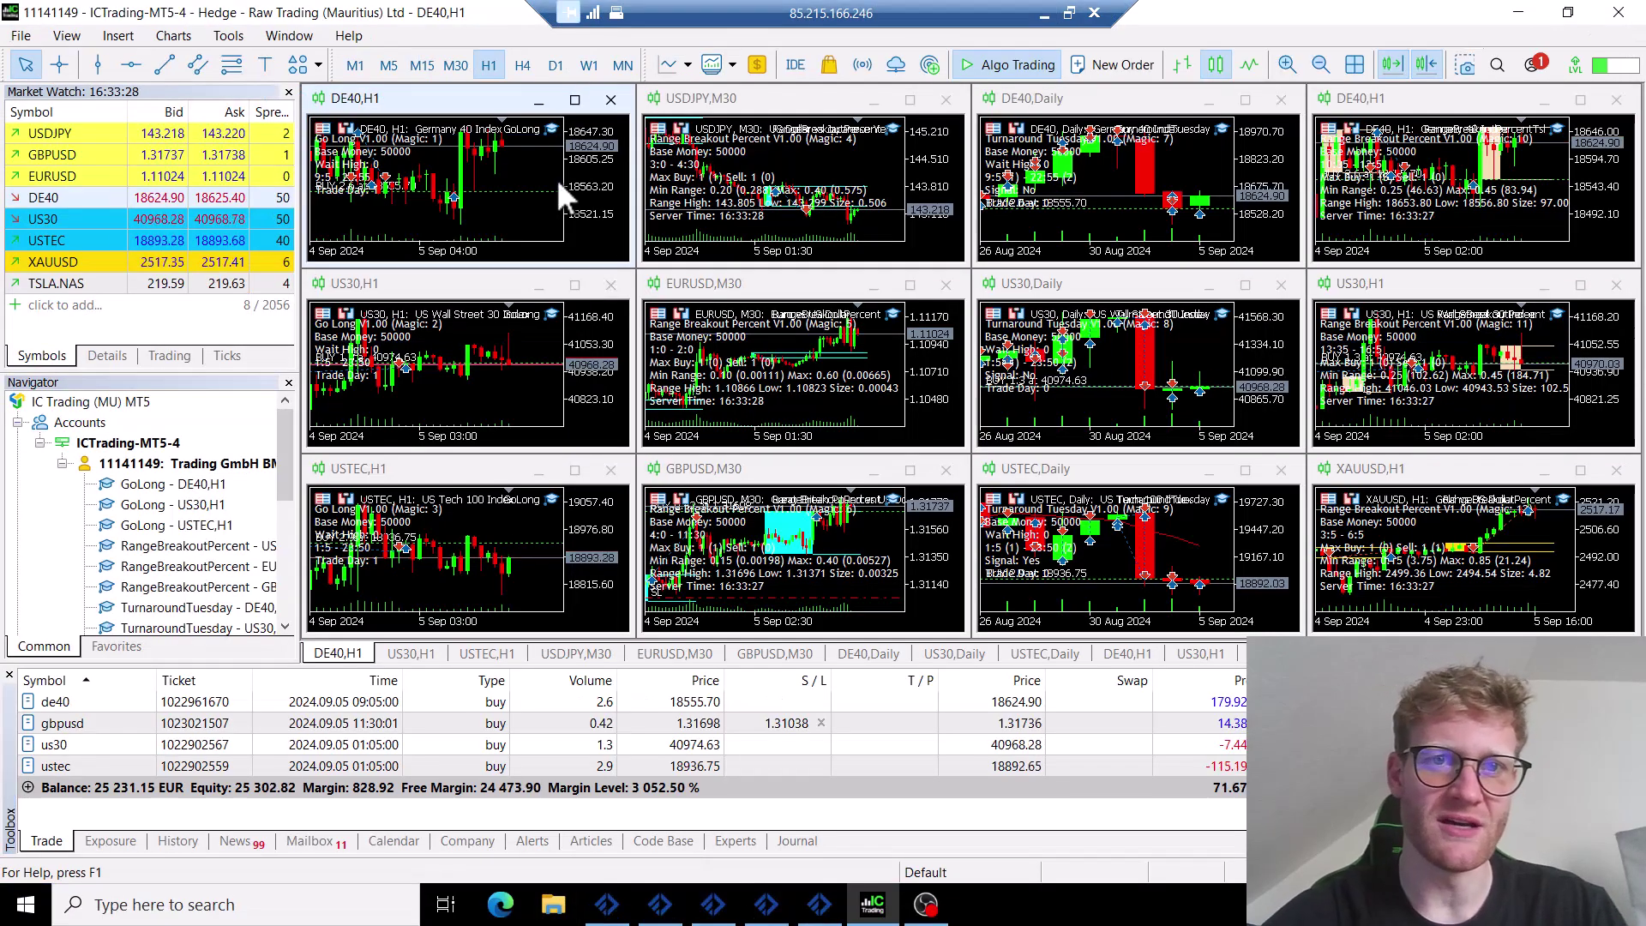
Maximize the live DE40 H1 chart, enable chart shift, and inspect trades back to mid-August
click(574, 100)
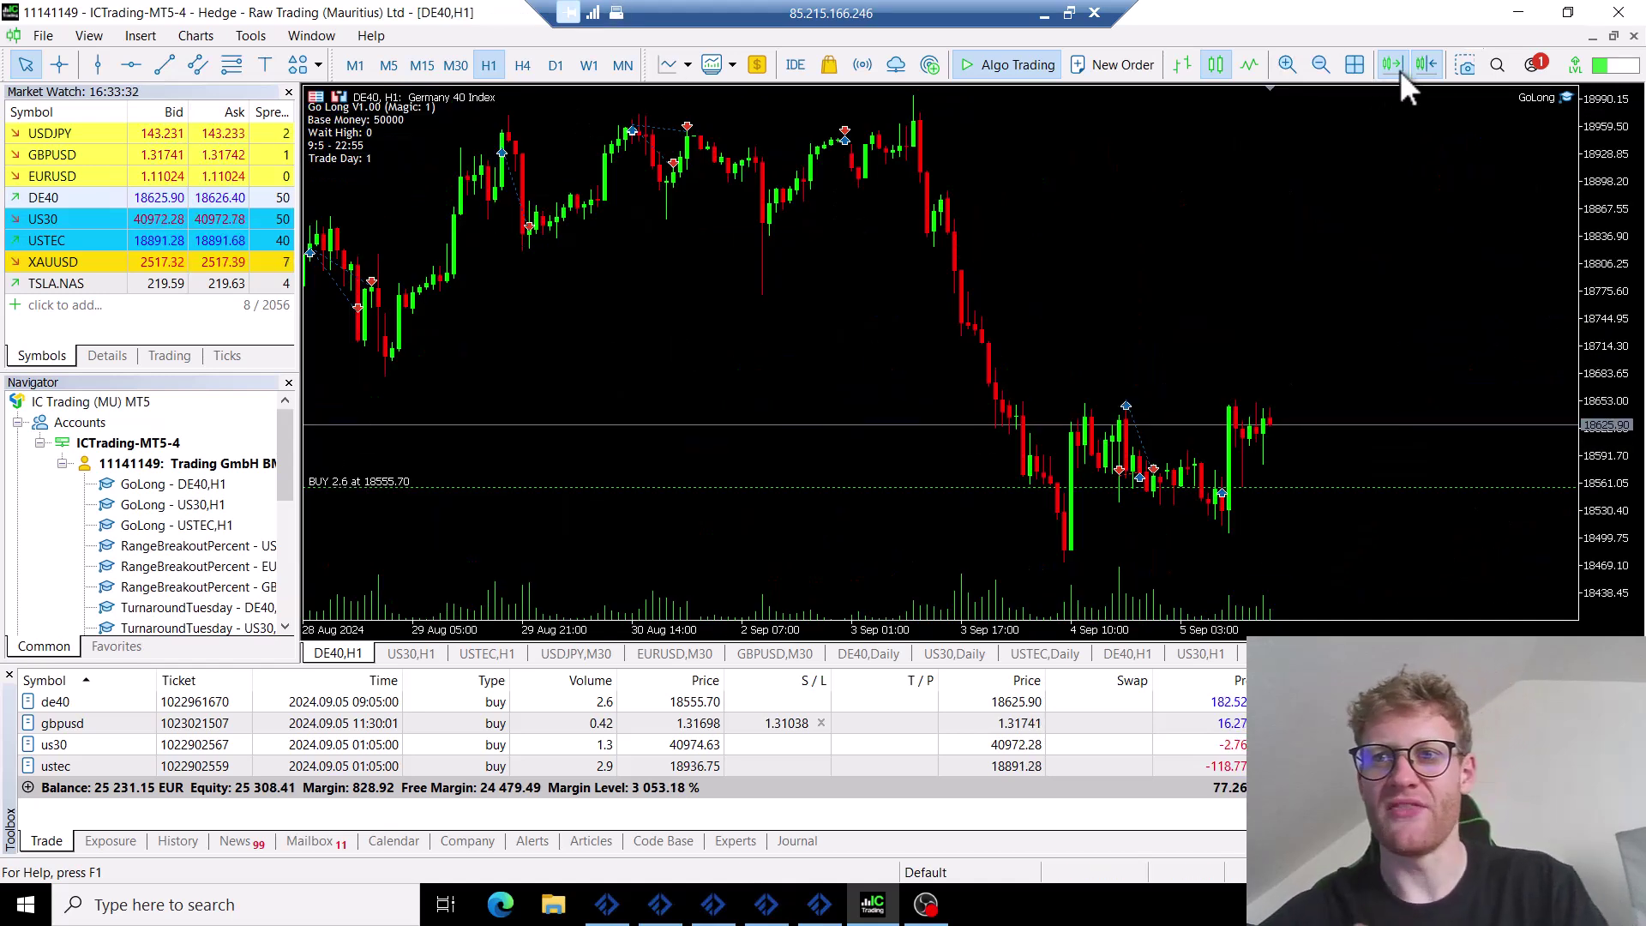
click(1427, 66)
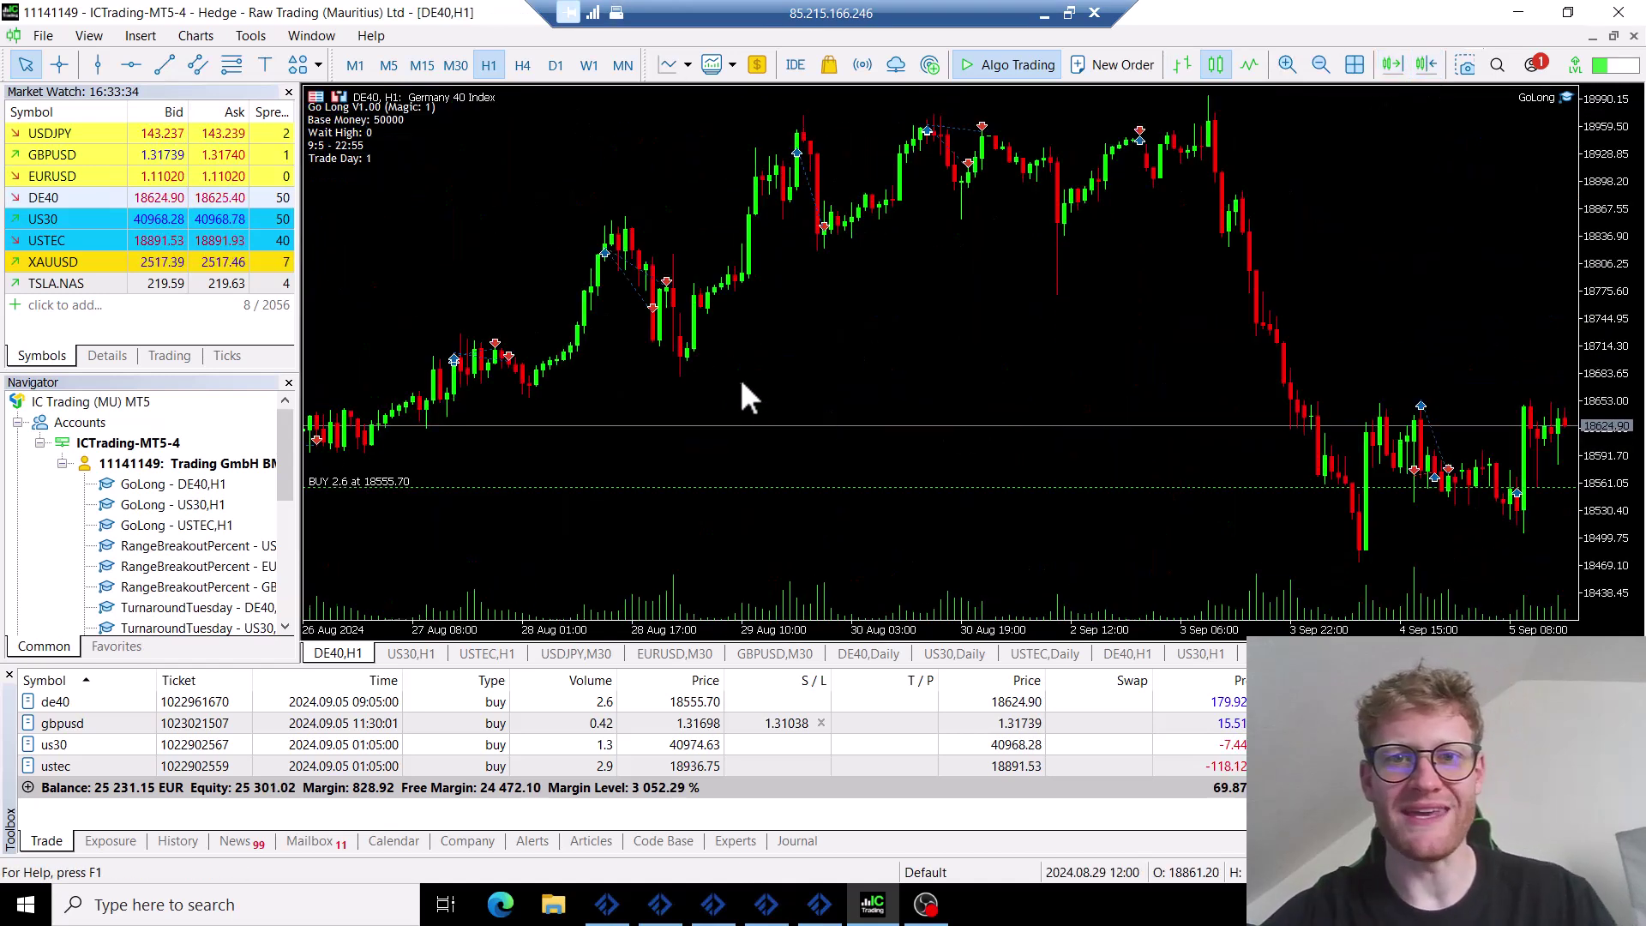
drag(846, 374, 1317, 404)
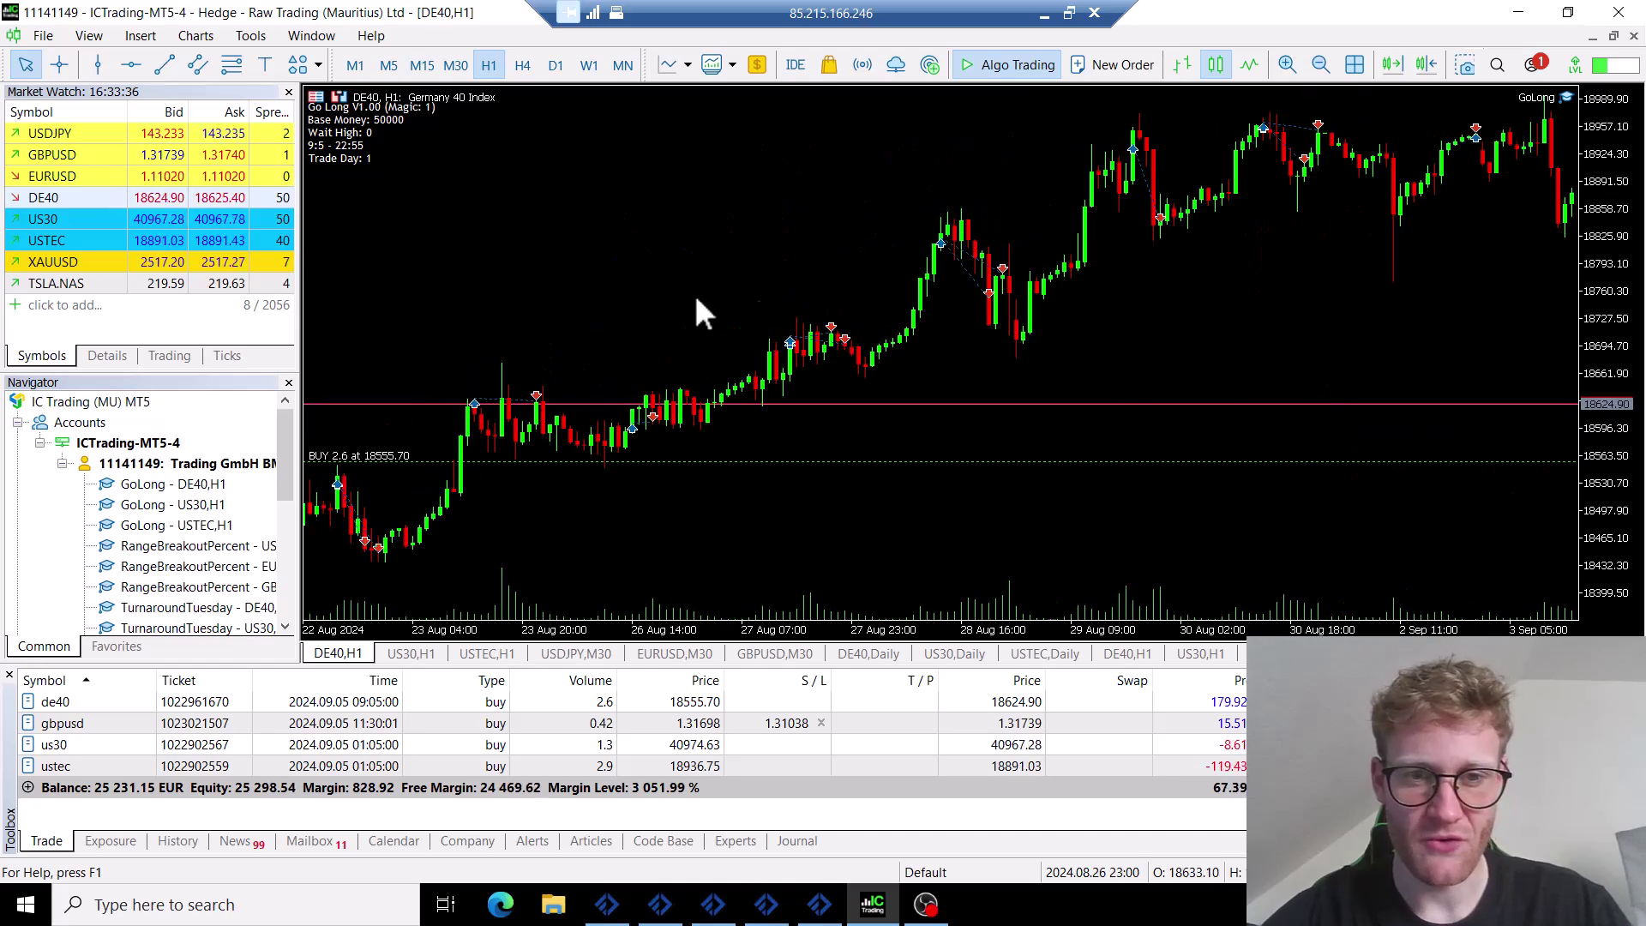
drag(695, 296, 1345, 373)
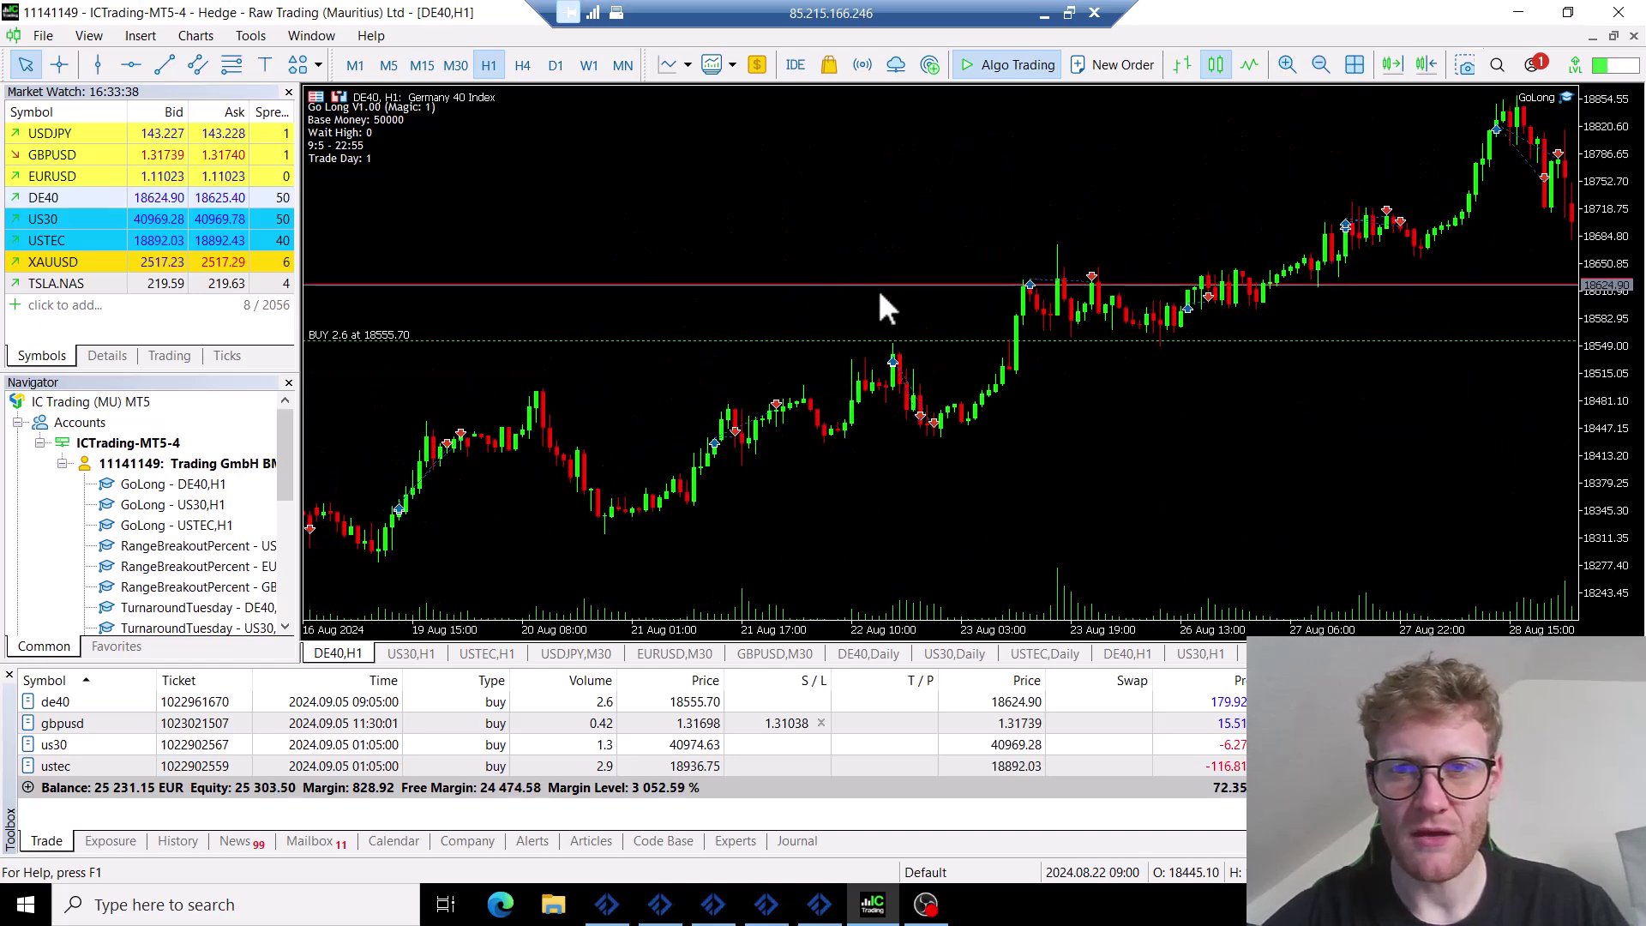
middle_click(1004, 316)
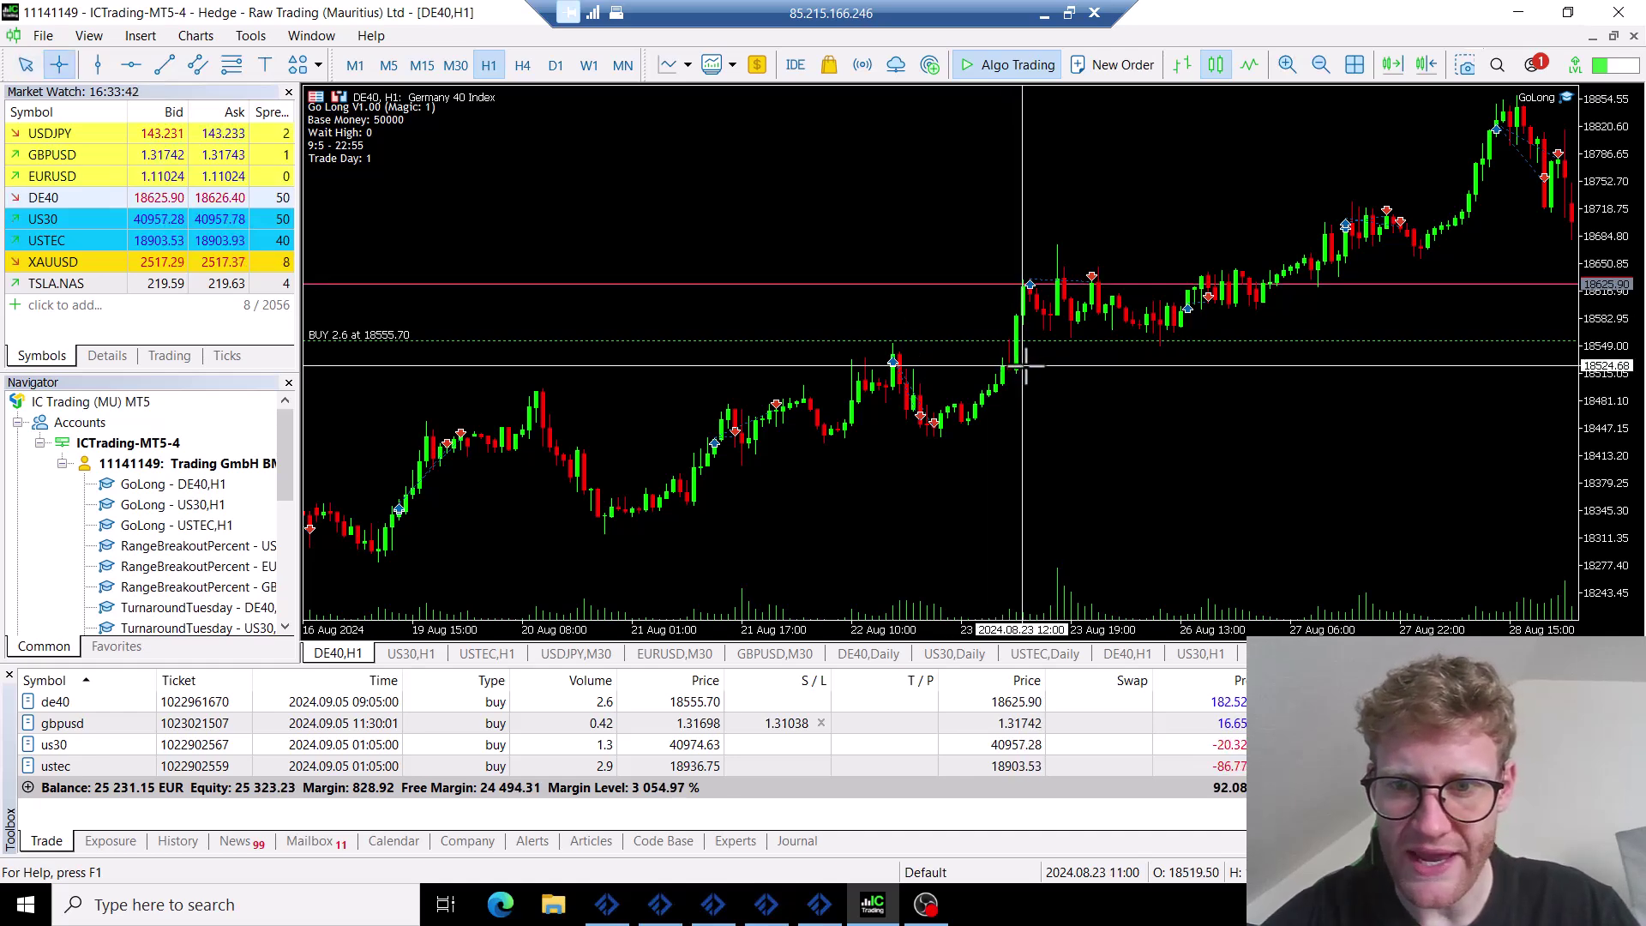
mouse_move(1031, 288)
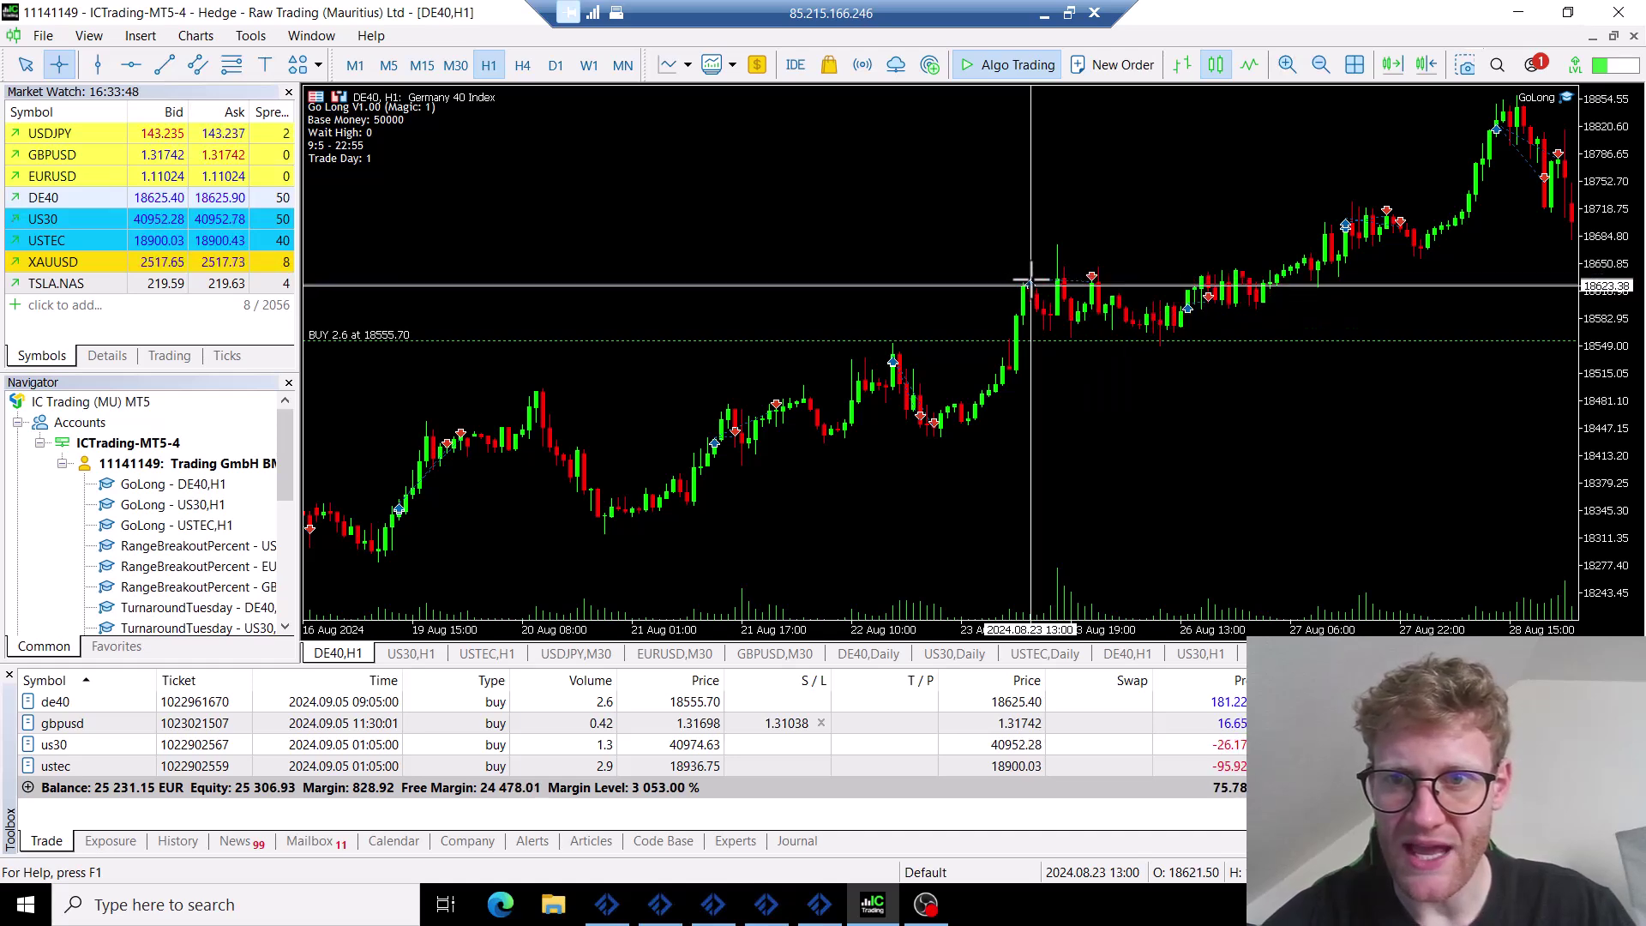
key(Escape)
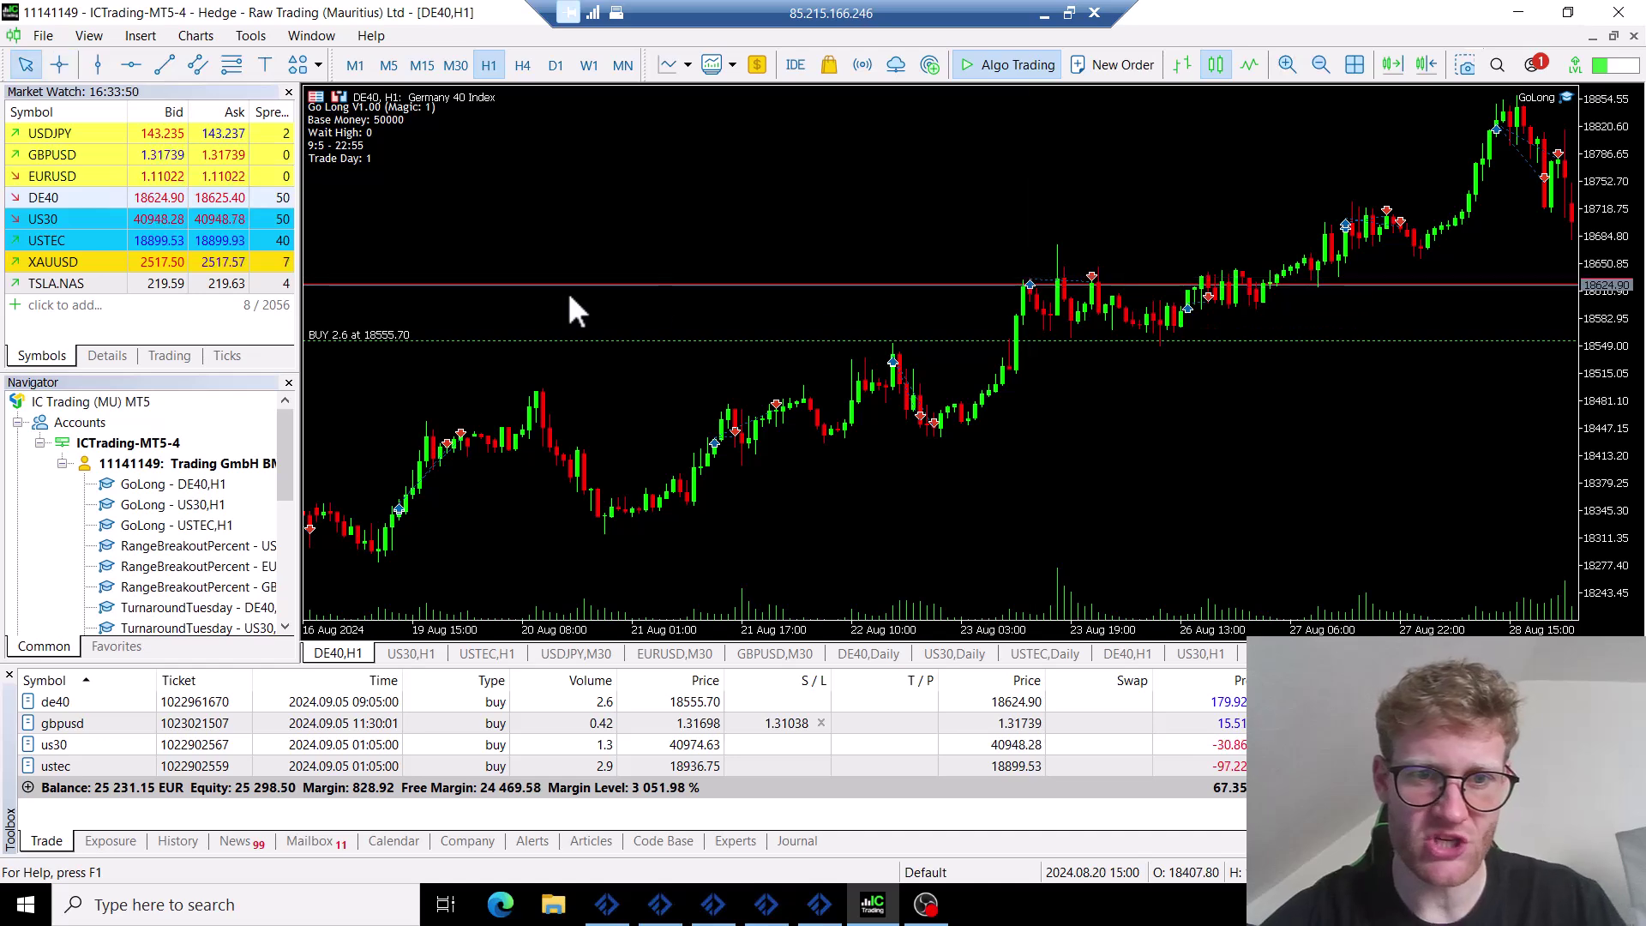
Scroll back to 13 August, read GoLong's deals with the crosshair, then re-tile and maximize DE40
drag(826, 285, 935, 318)
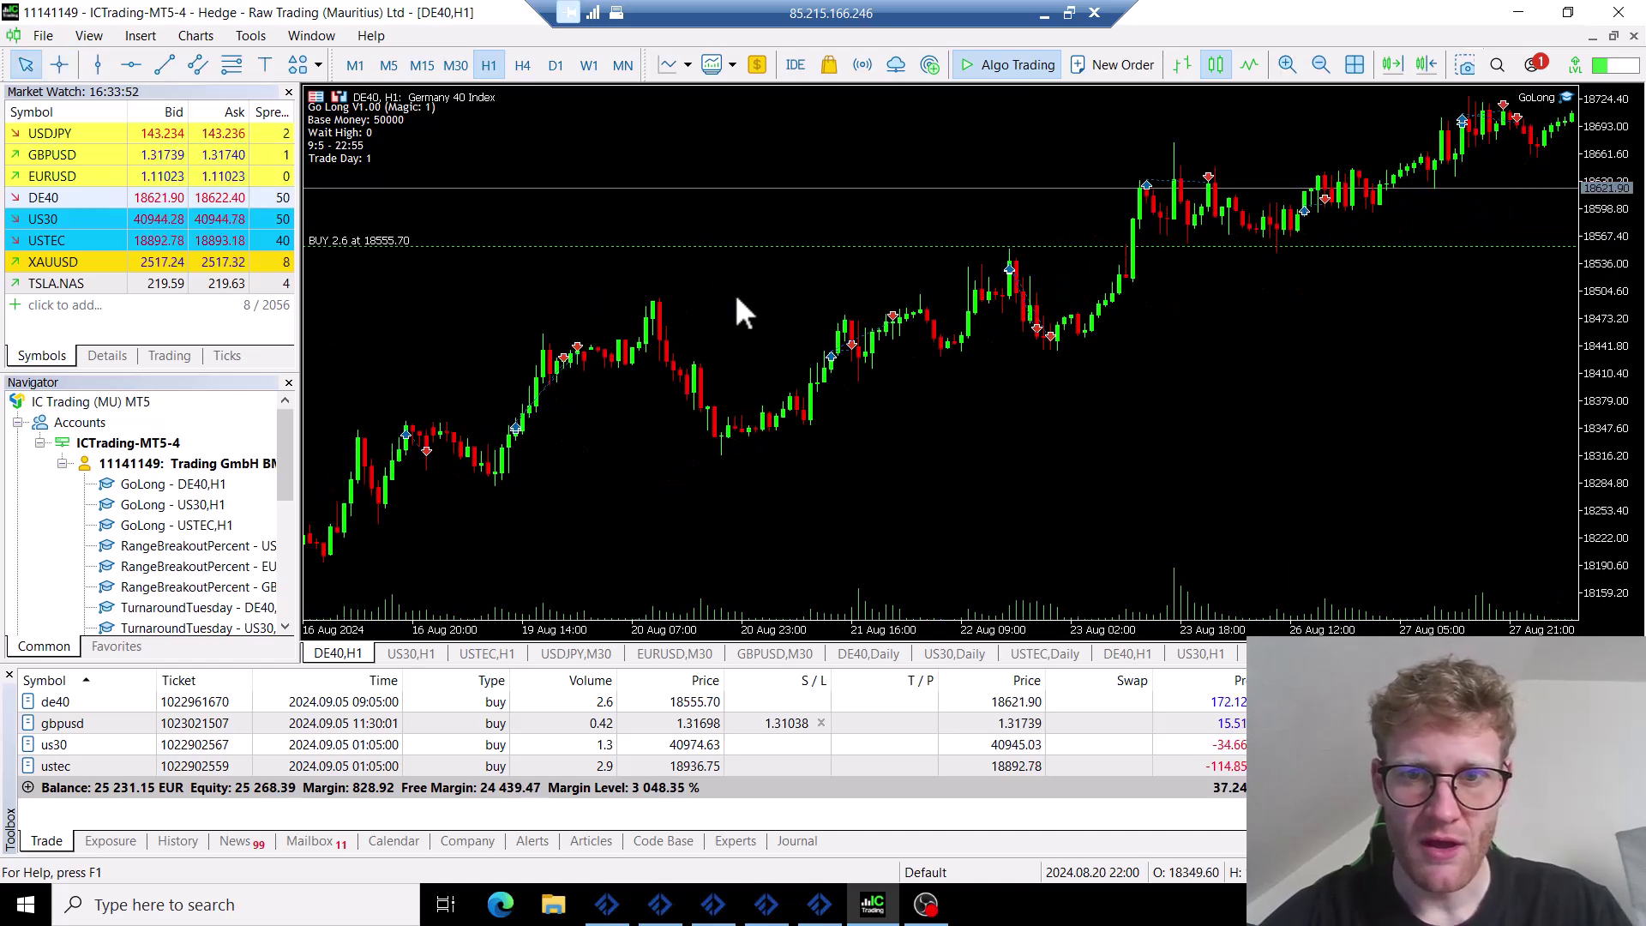
drag(523, 228, 976, 258)
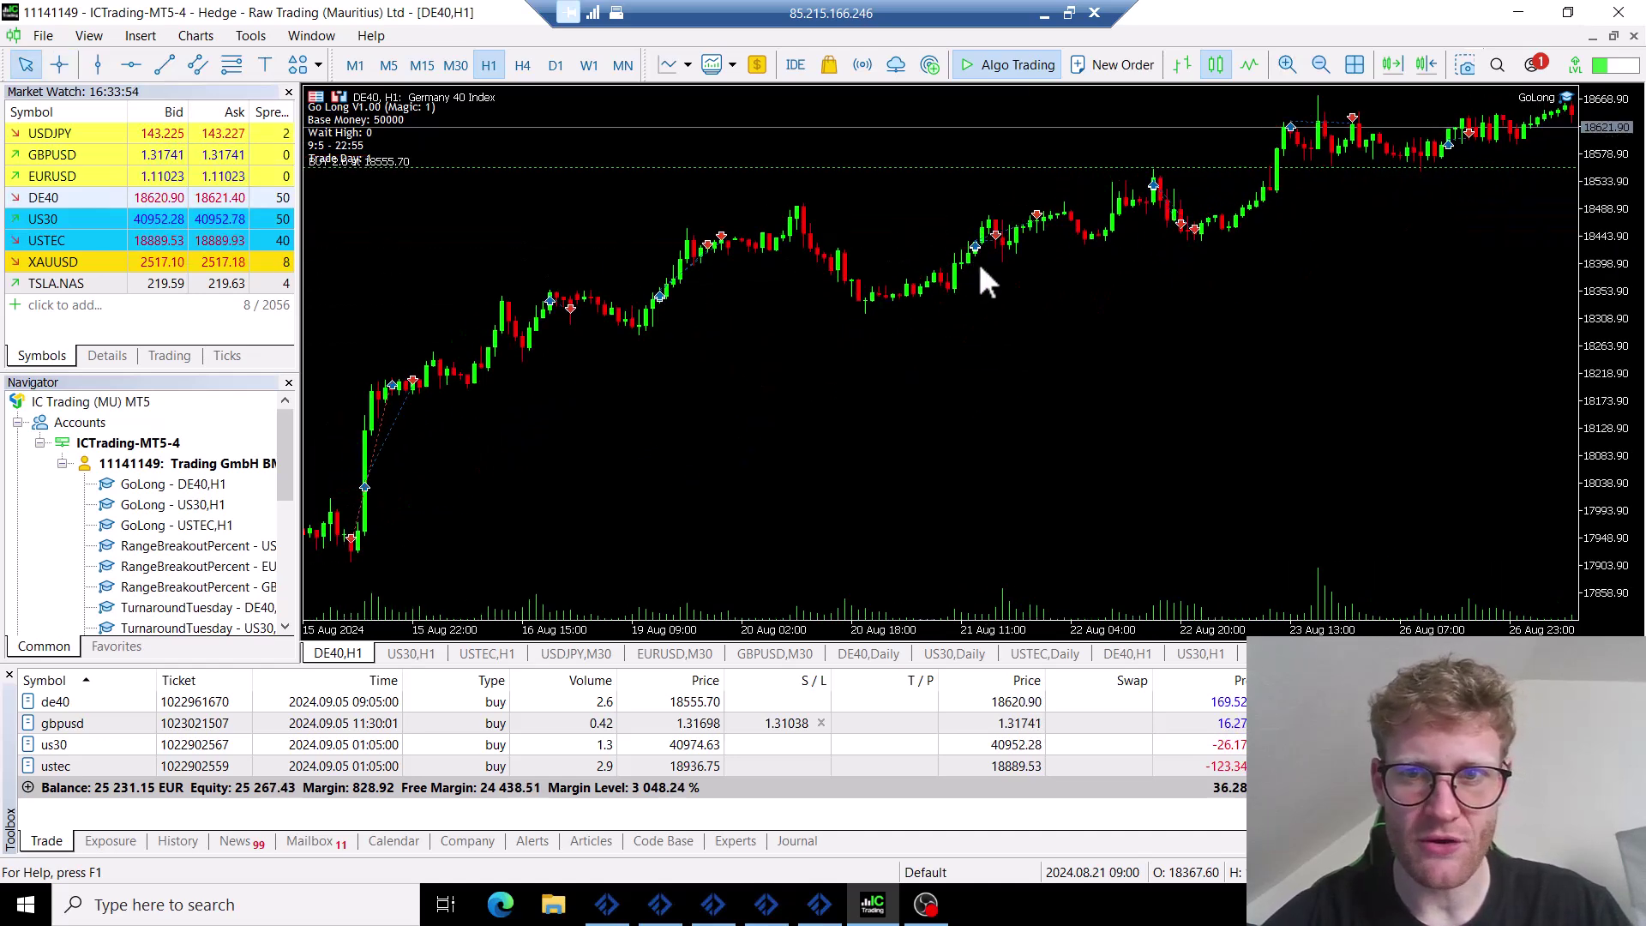
middle_click(957, 260)
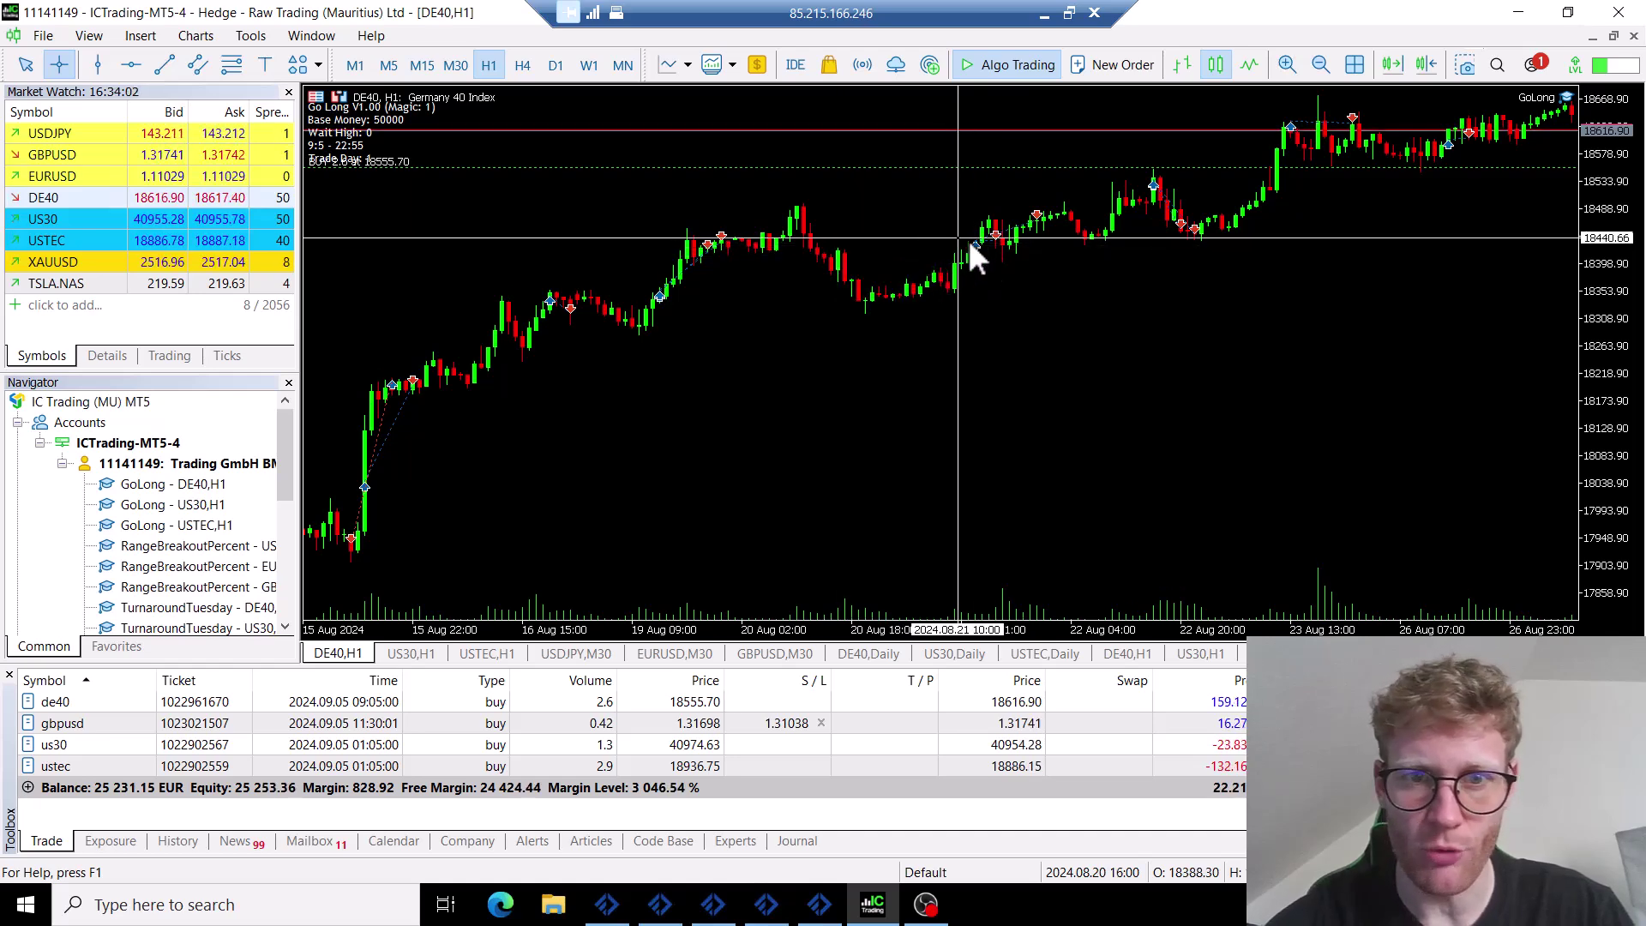
key(Escape)
drag(732, 489, 1058, 463)
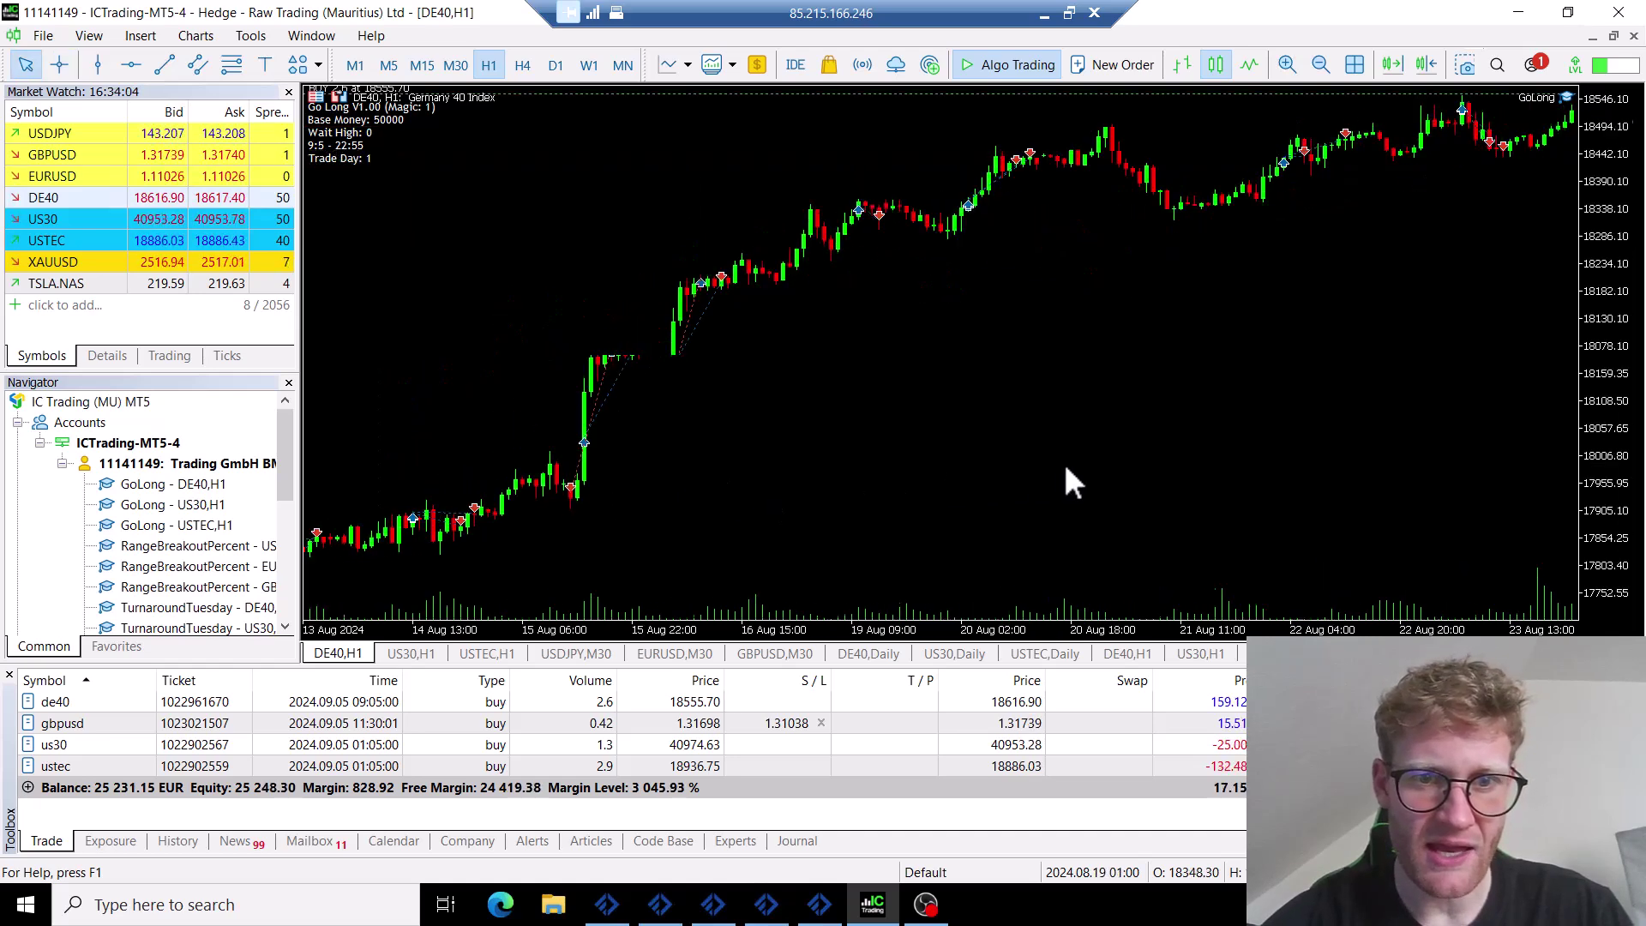
middle_click(686, 389)
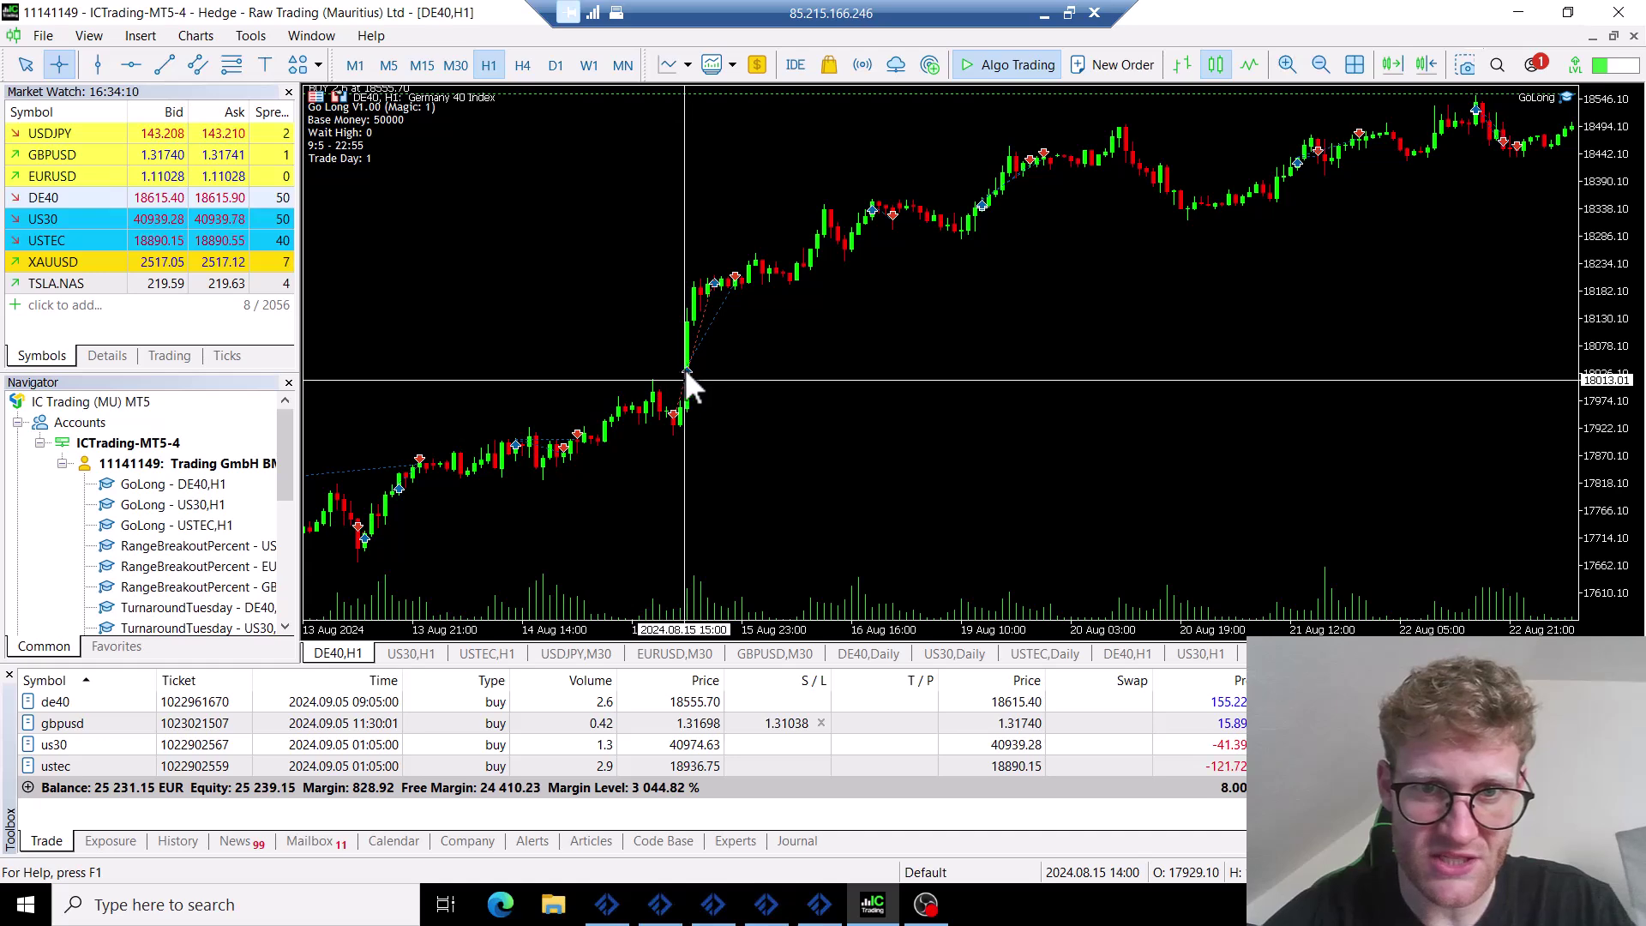
middle_click(688, 384)
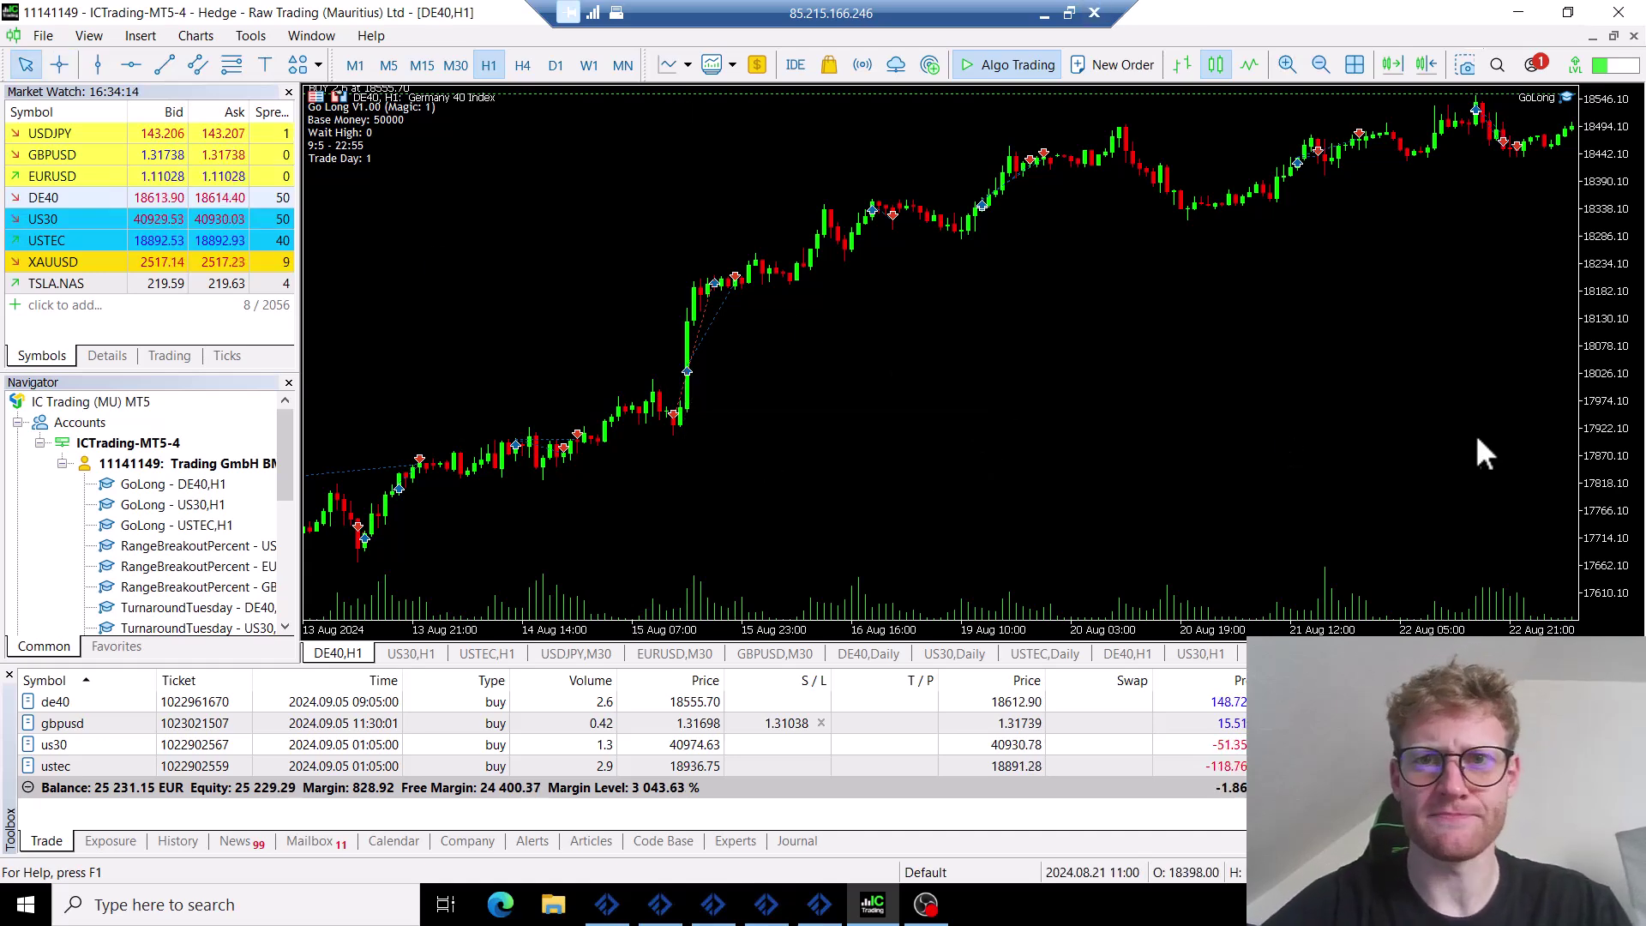
click(1355, 61)
click(573, 98)
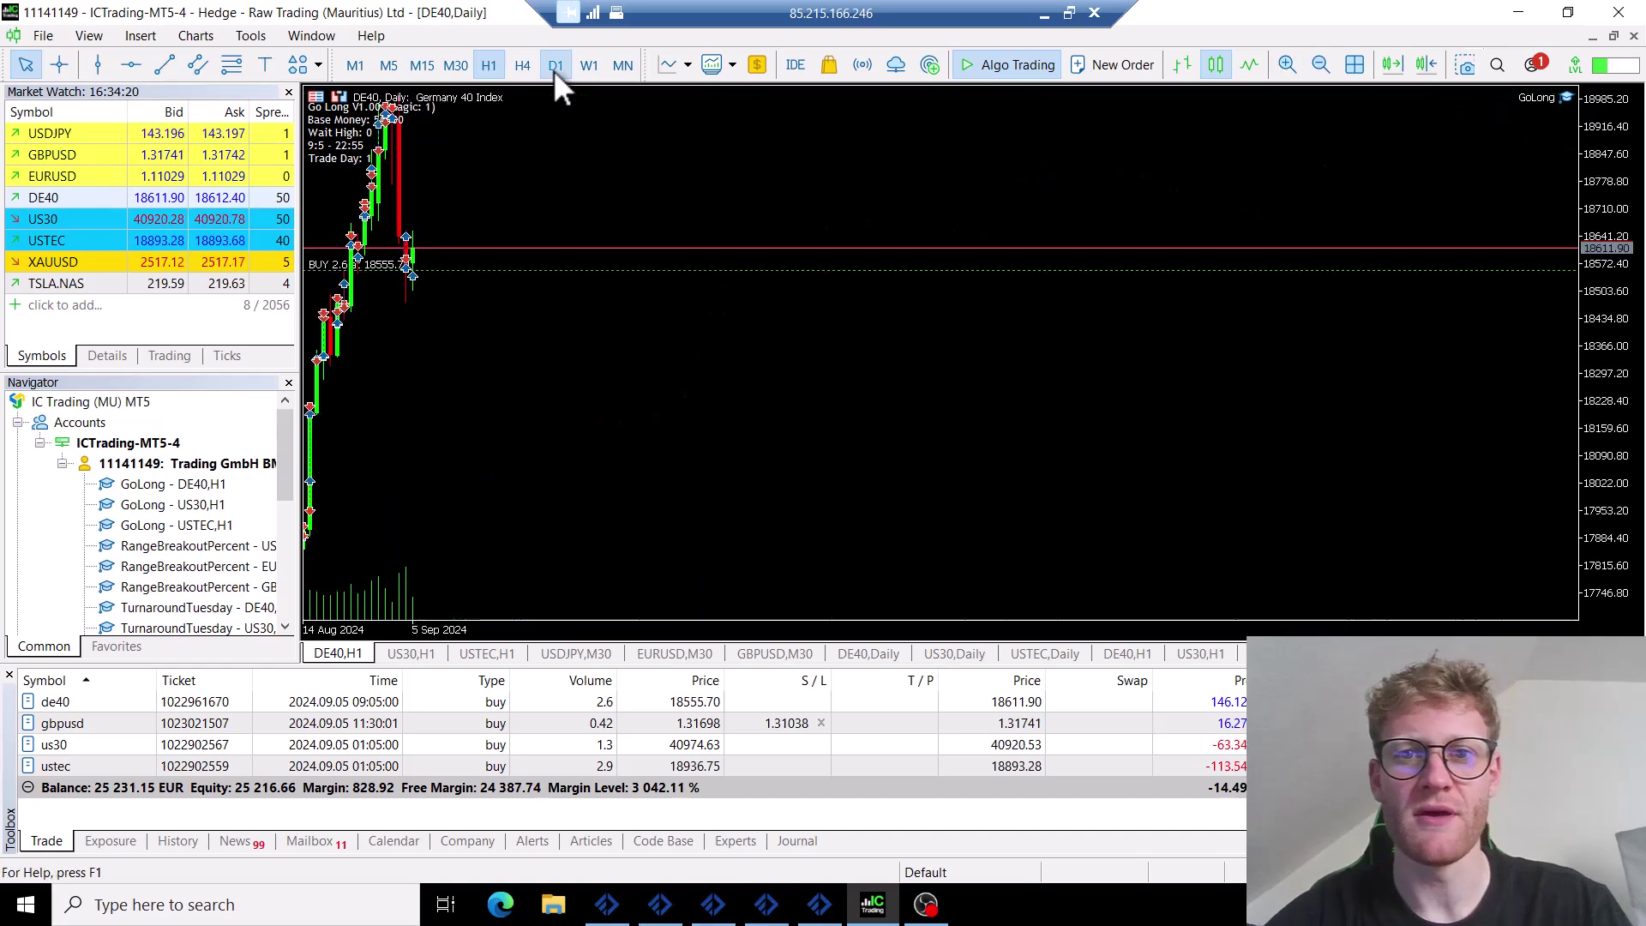
Switch DE40 to D1, scroll back to late April 2024, and inspect GoLong's trades with the crosshair
click(555, 66)
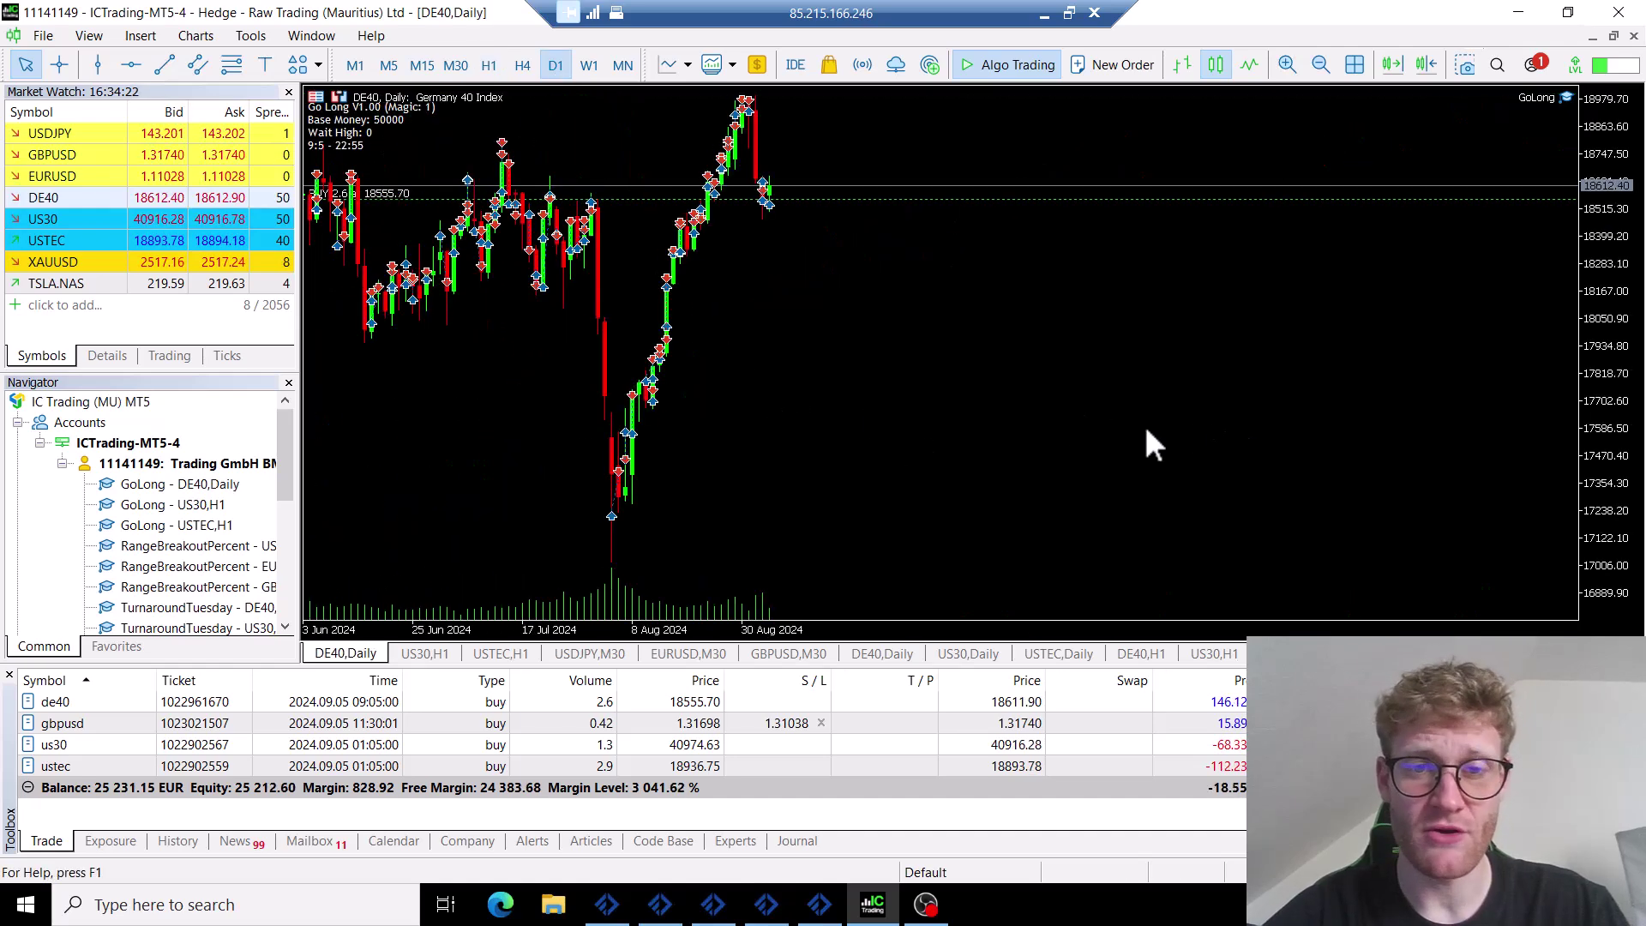
drag(984, 479, 1211, 480)
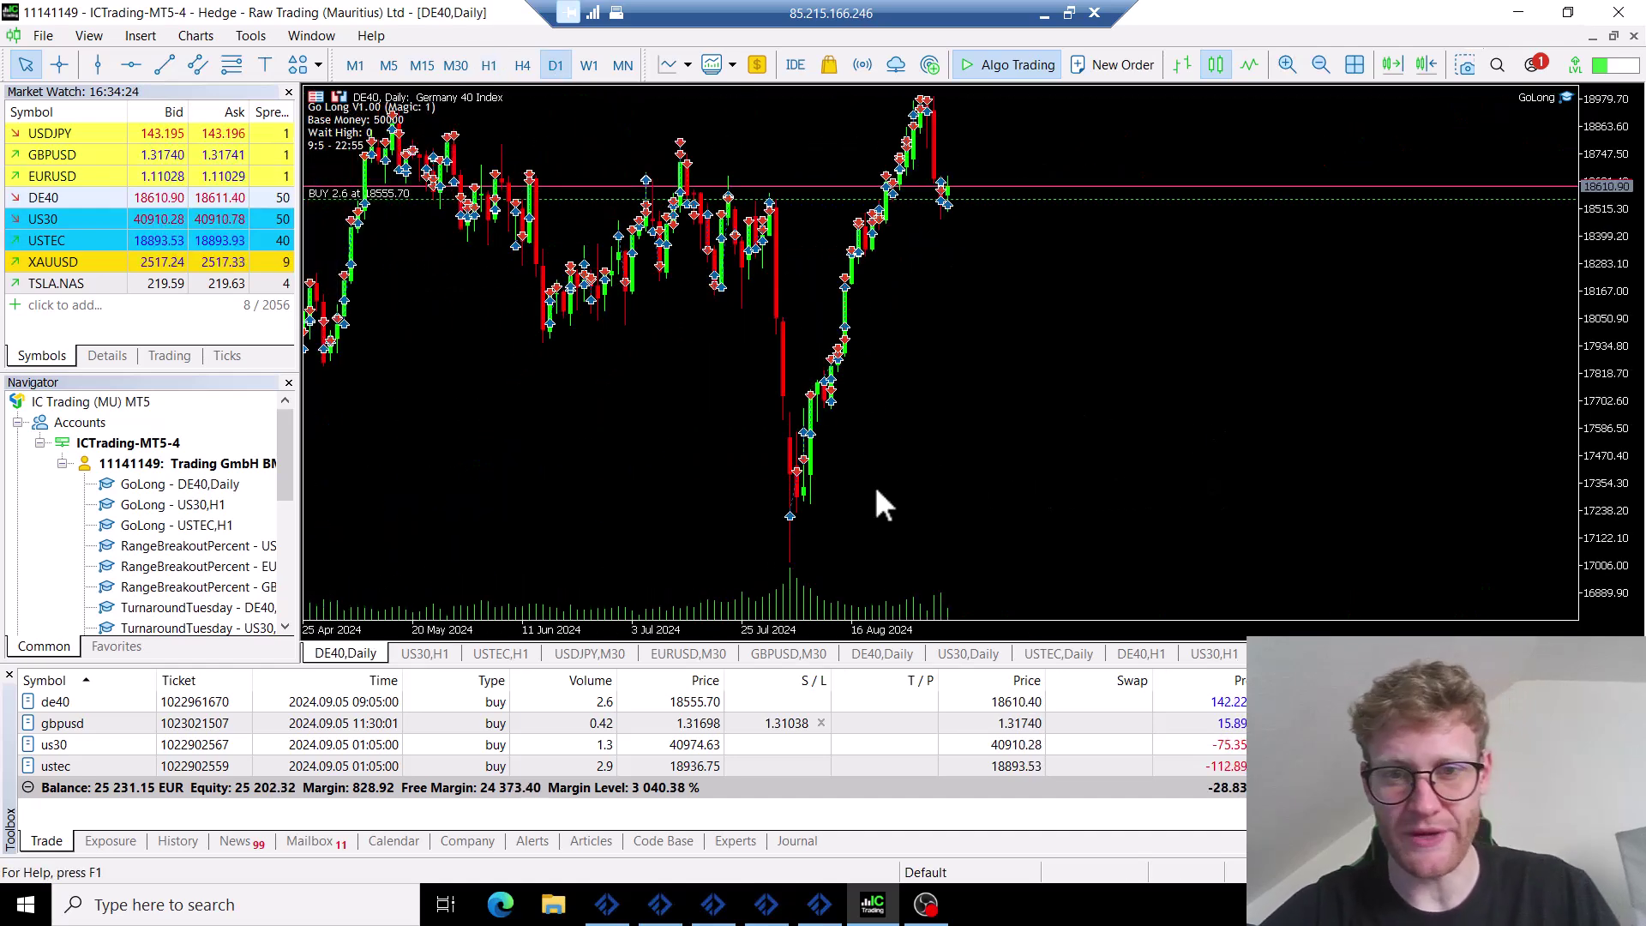
middle_click(855, 529)
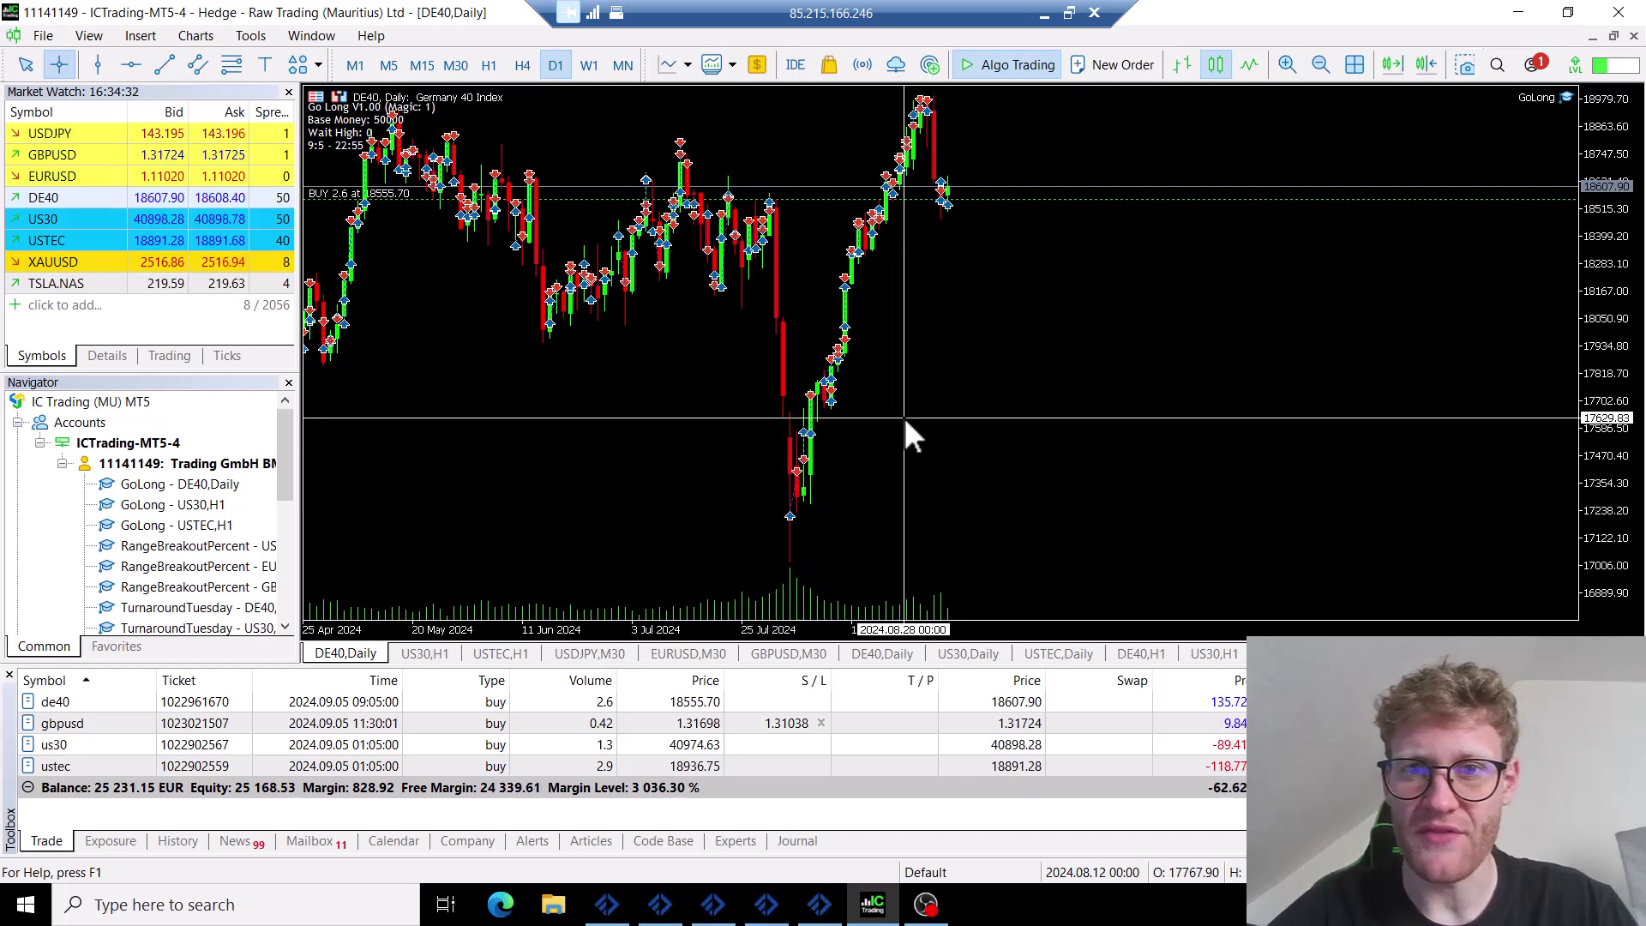
key(Escape)
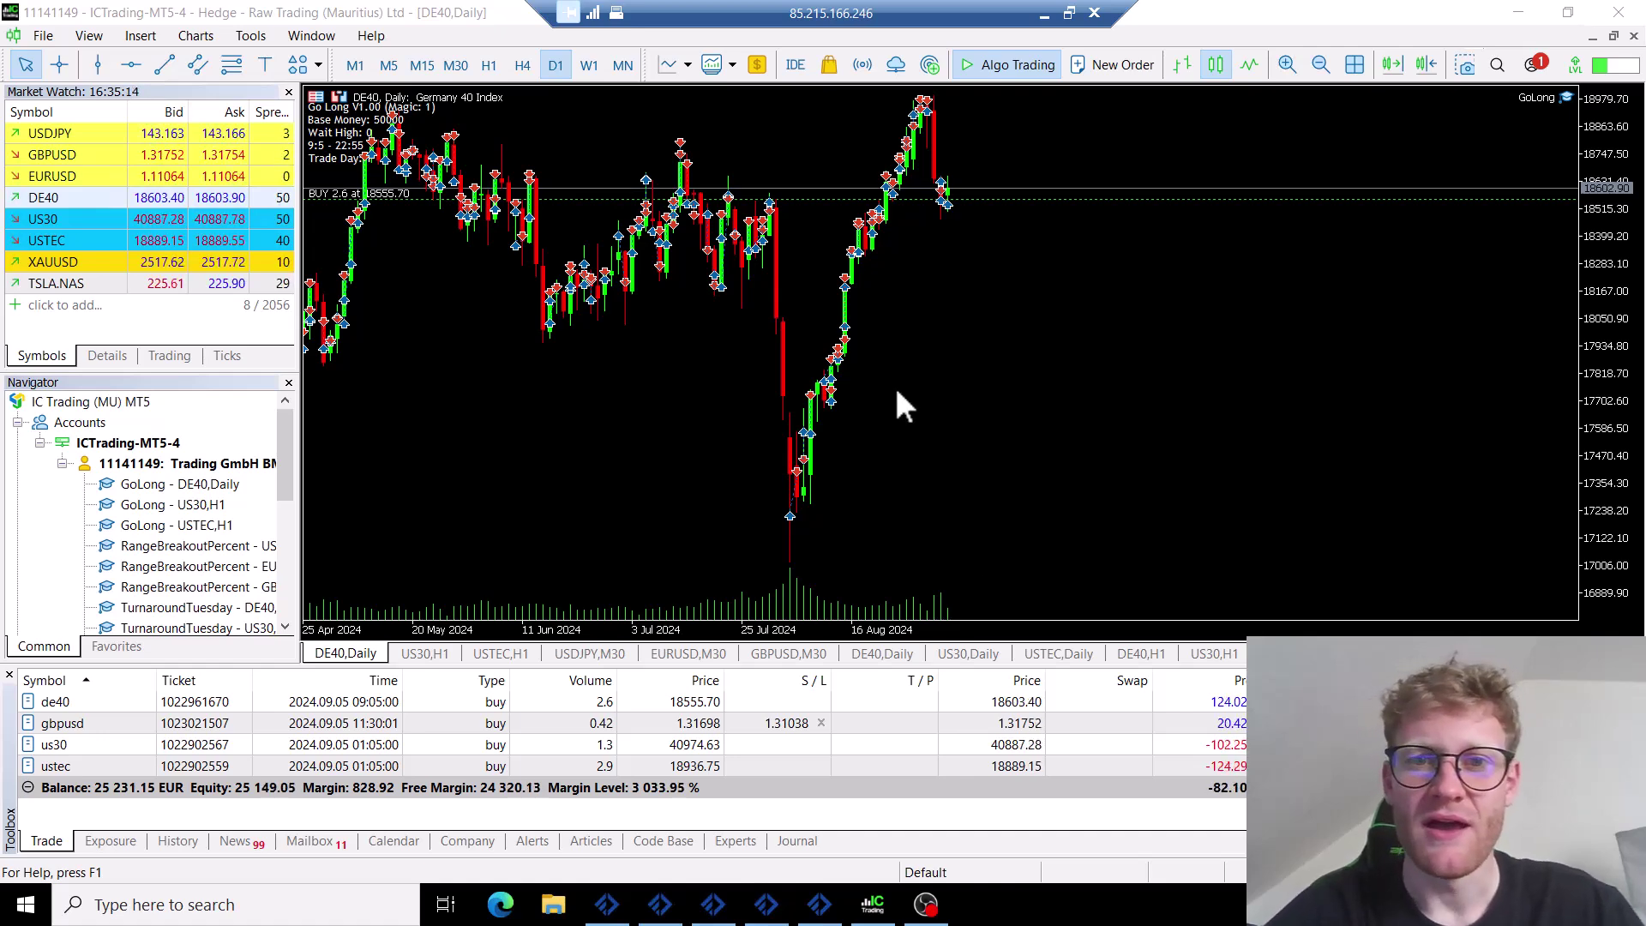
click(967, 492)
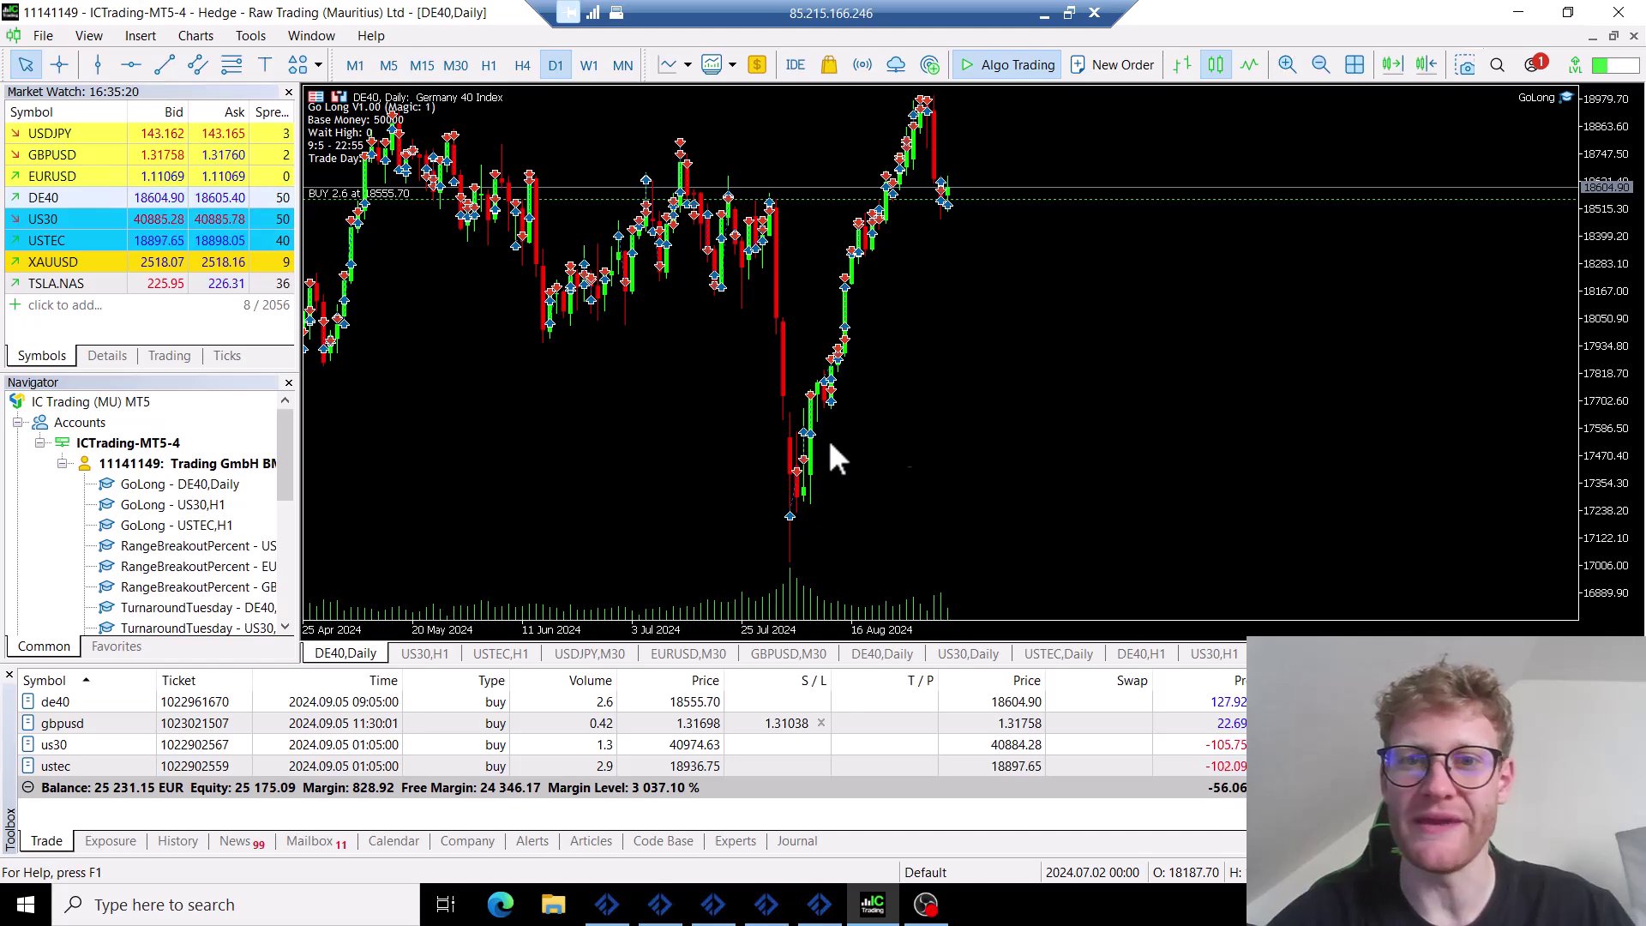
middle_click(782, 230)
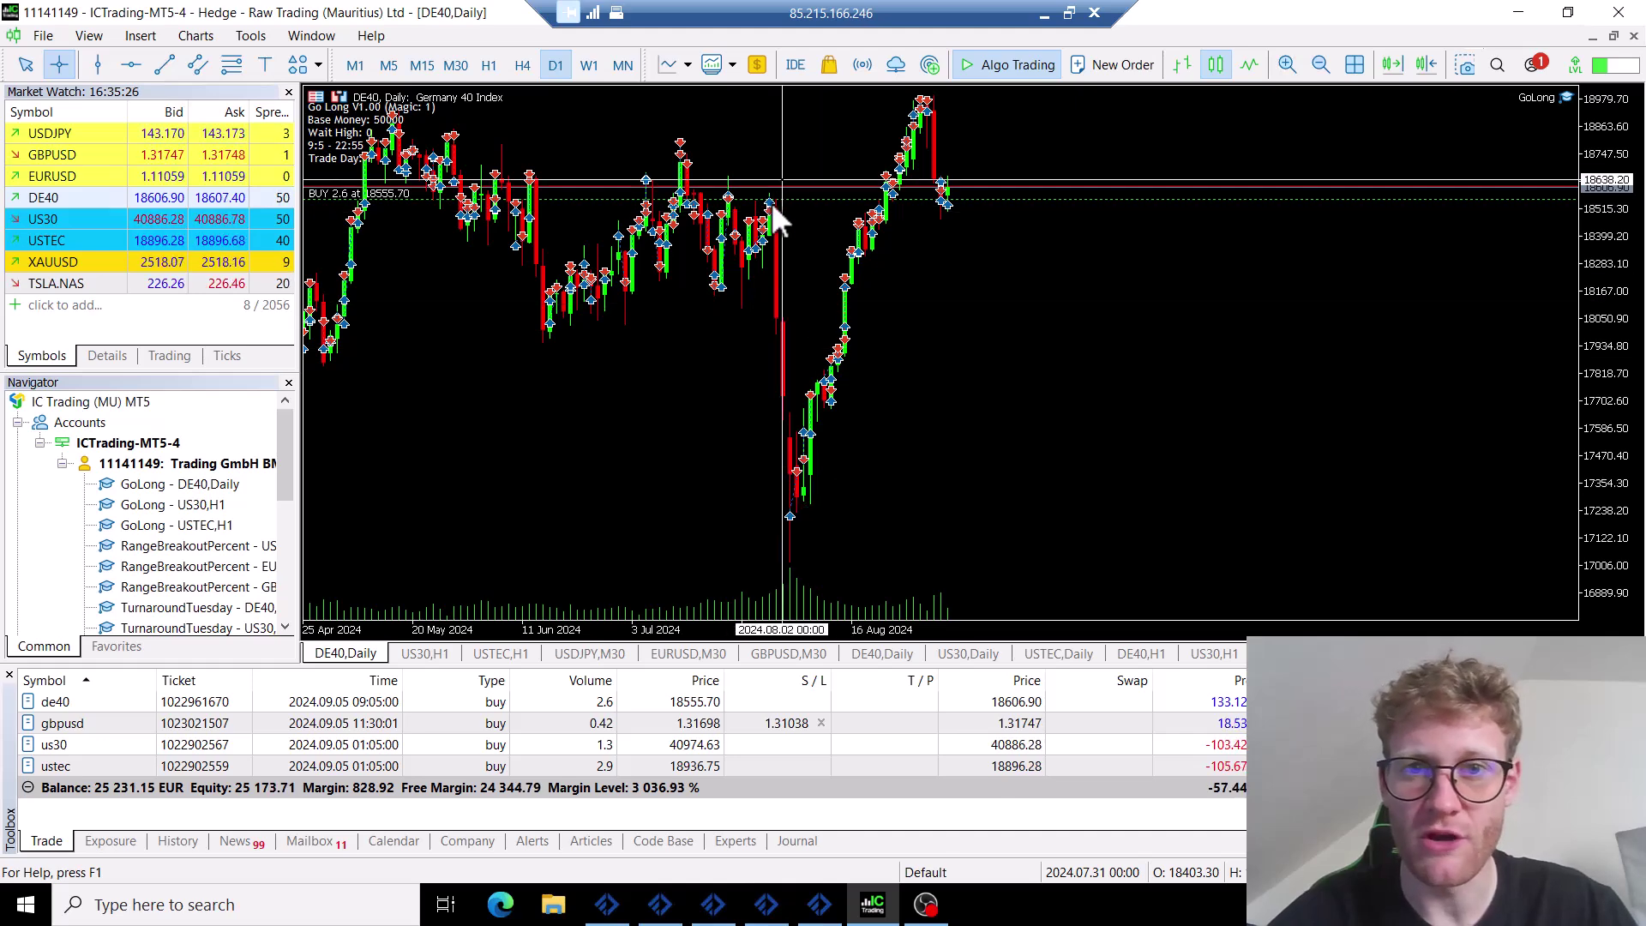
click(793, 286)
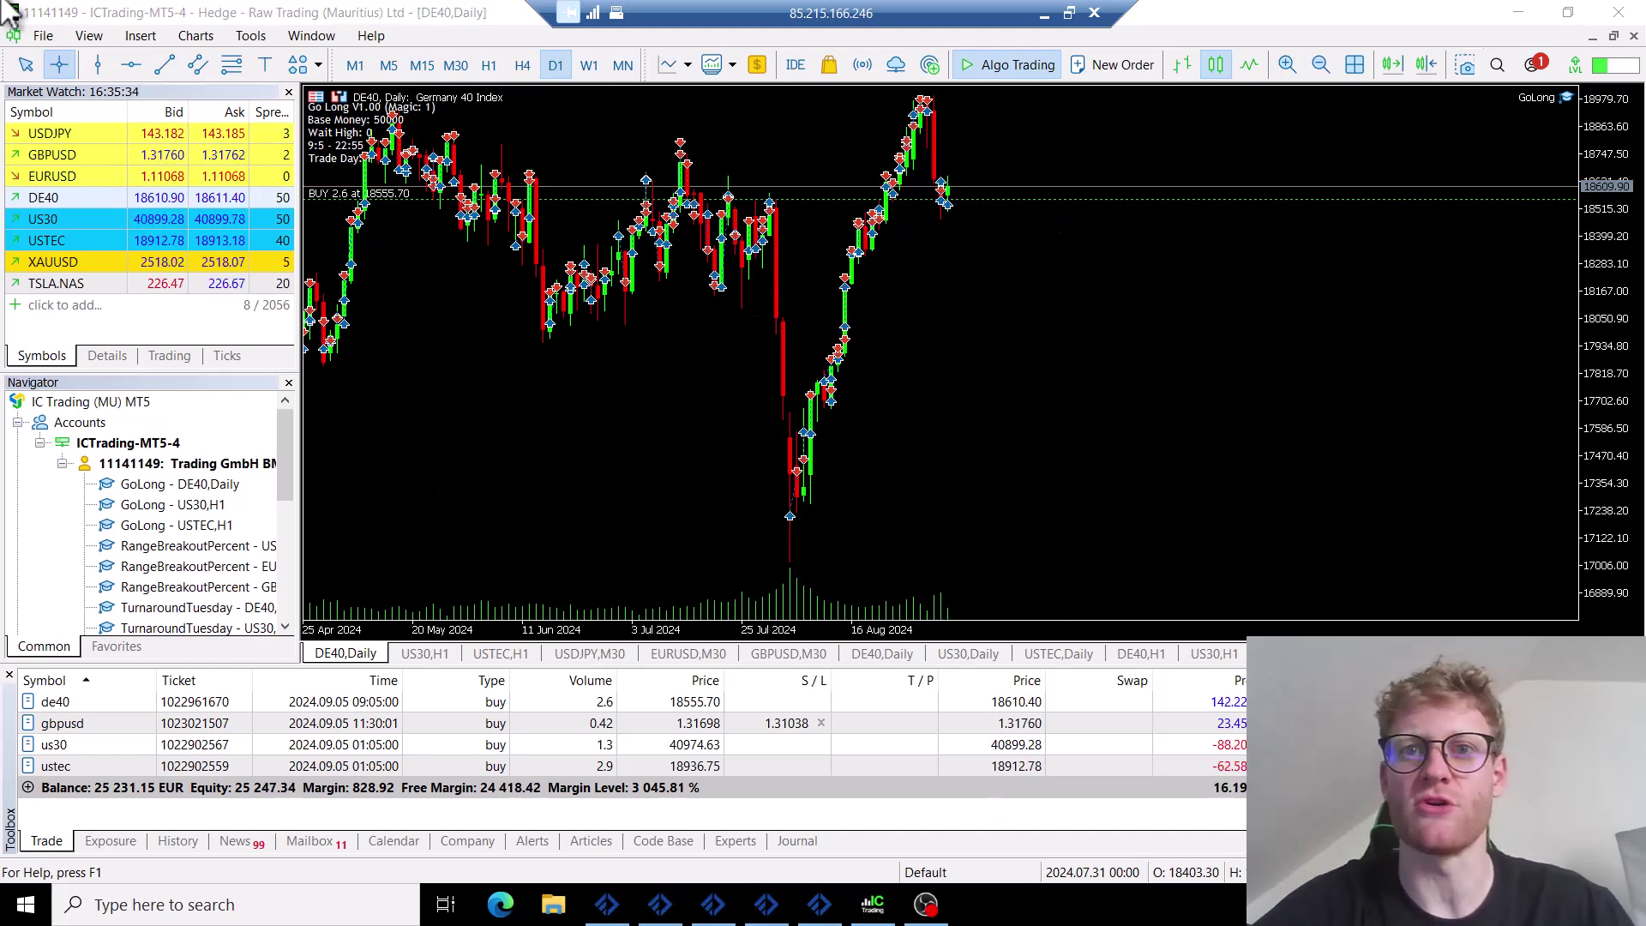
key(Escape)
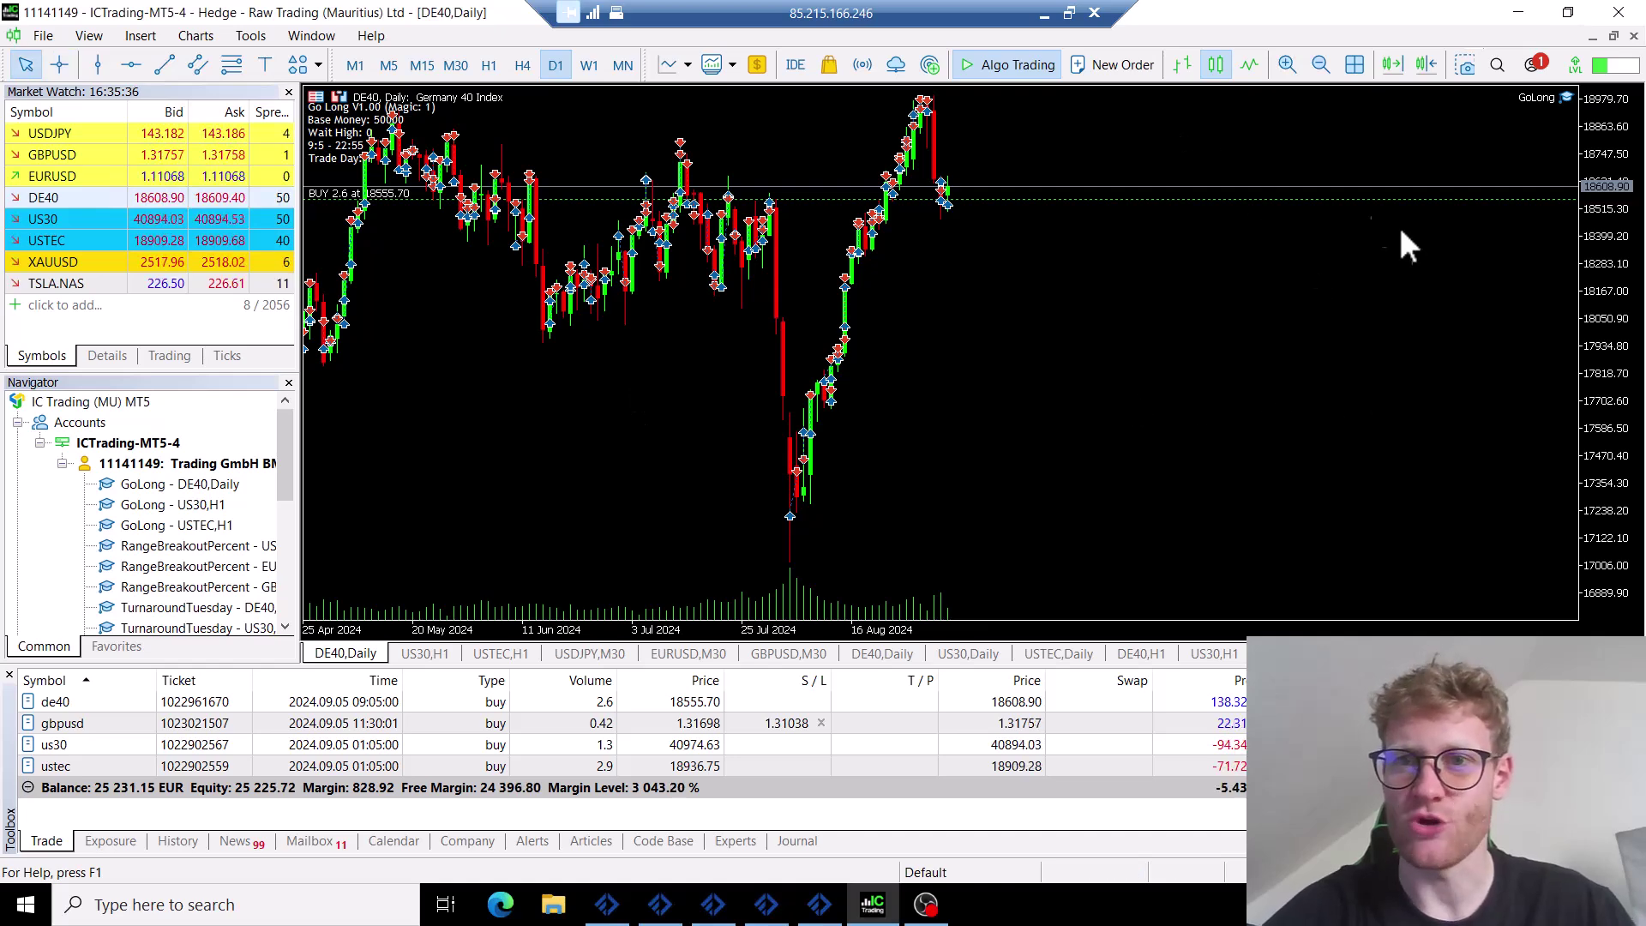
Tile the live charts and show DE40 on H1 at its latest bars with chart shift
click(1355, 65)
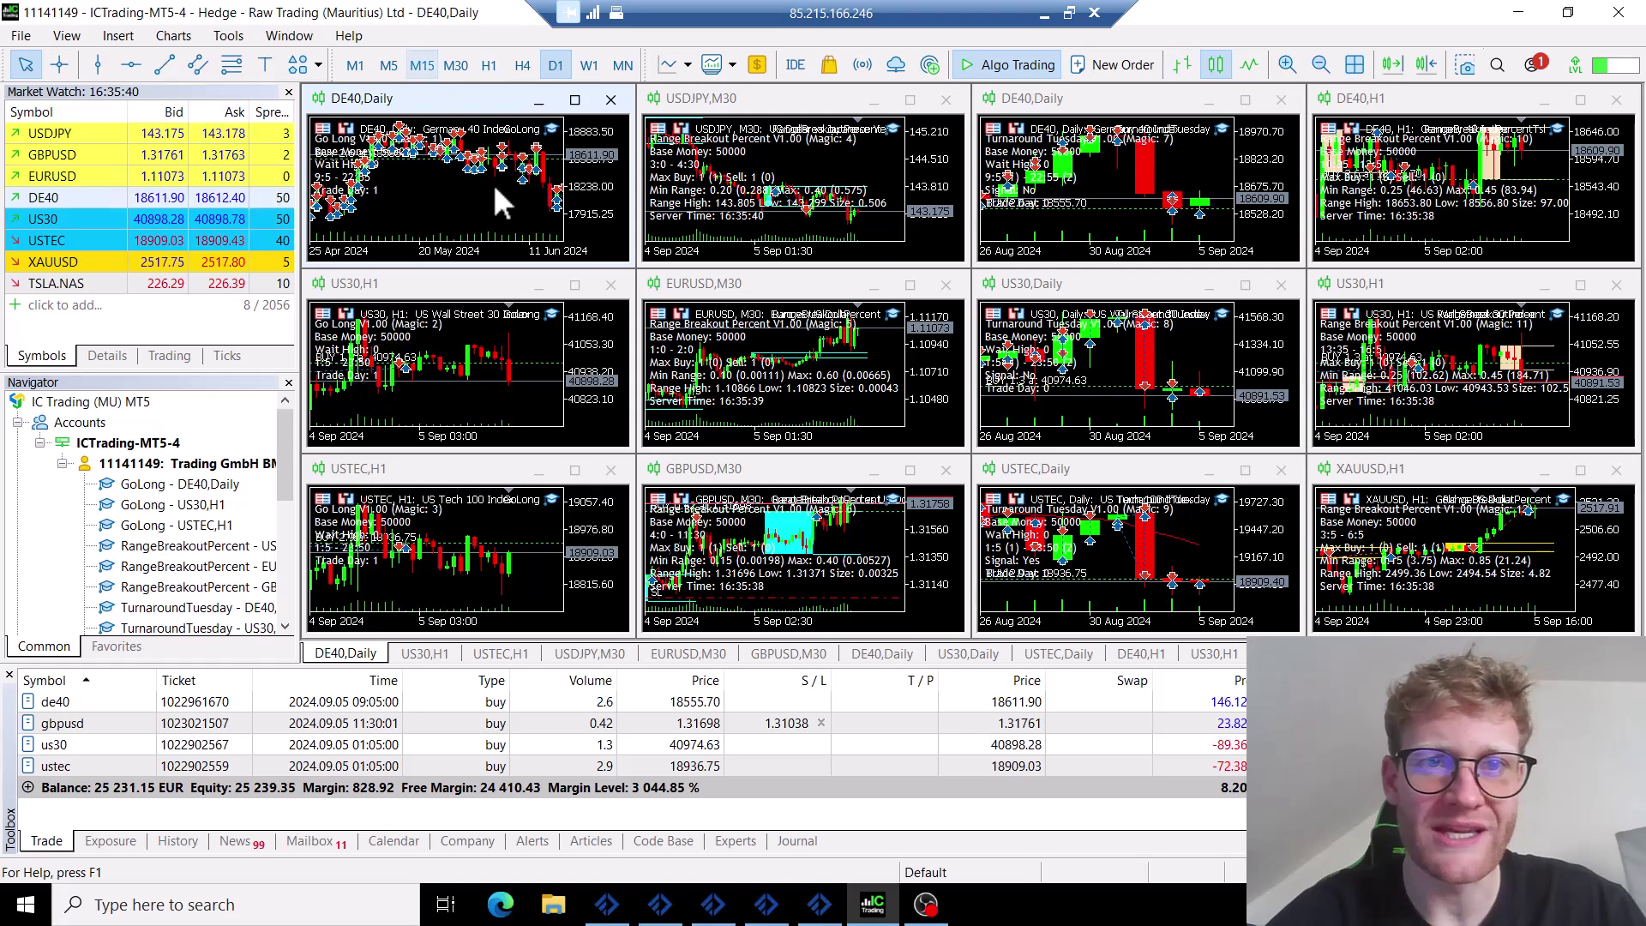
drag(496, 212, 395, 146)
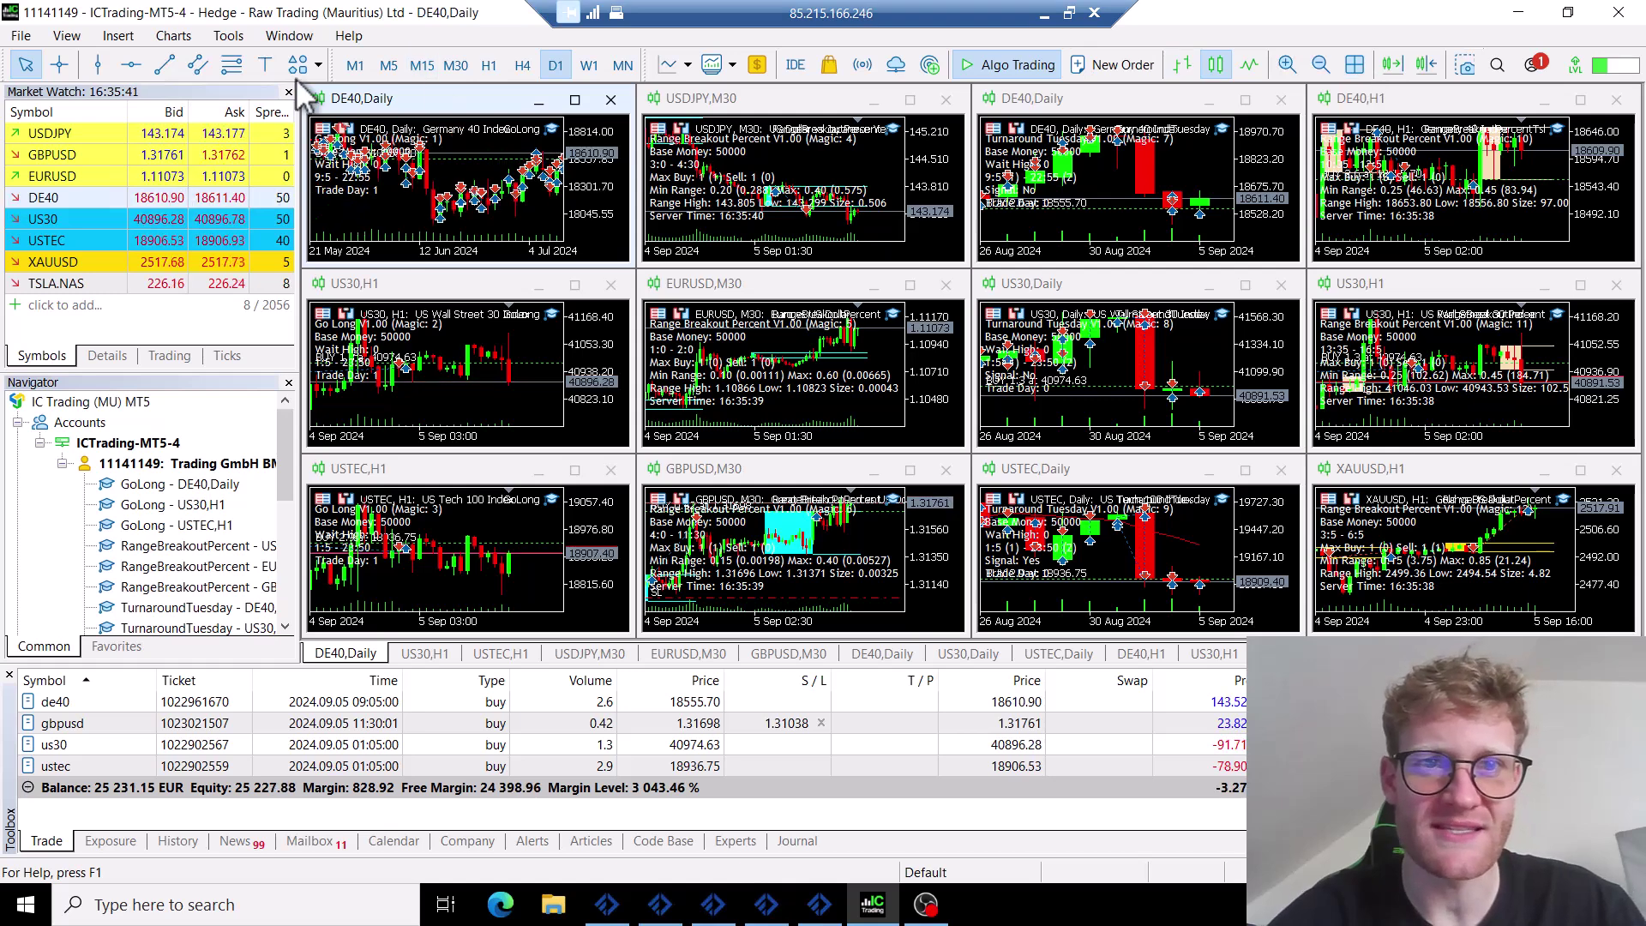
click(488, 67)
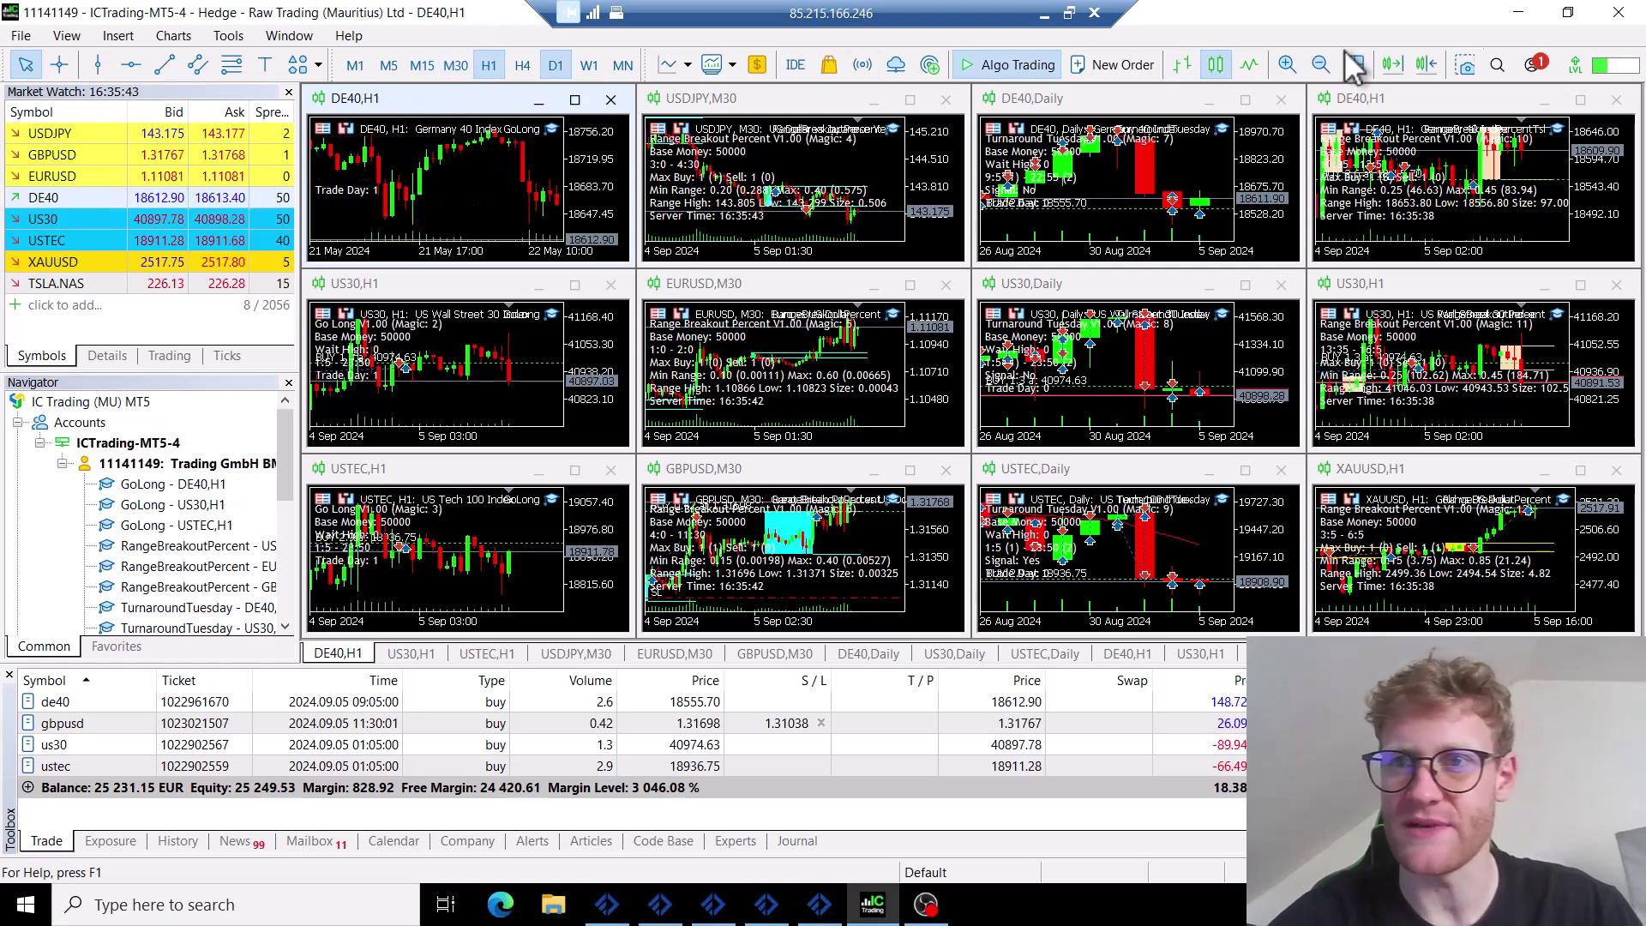
click(1393, 65)
click(1427, 65)
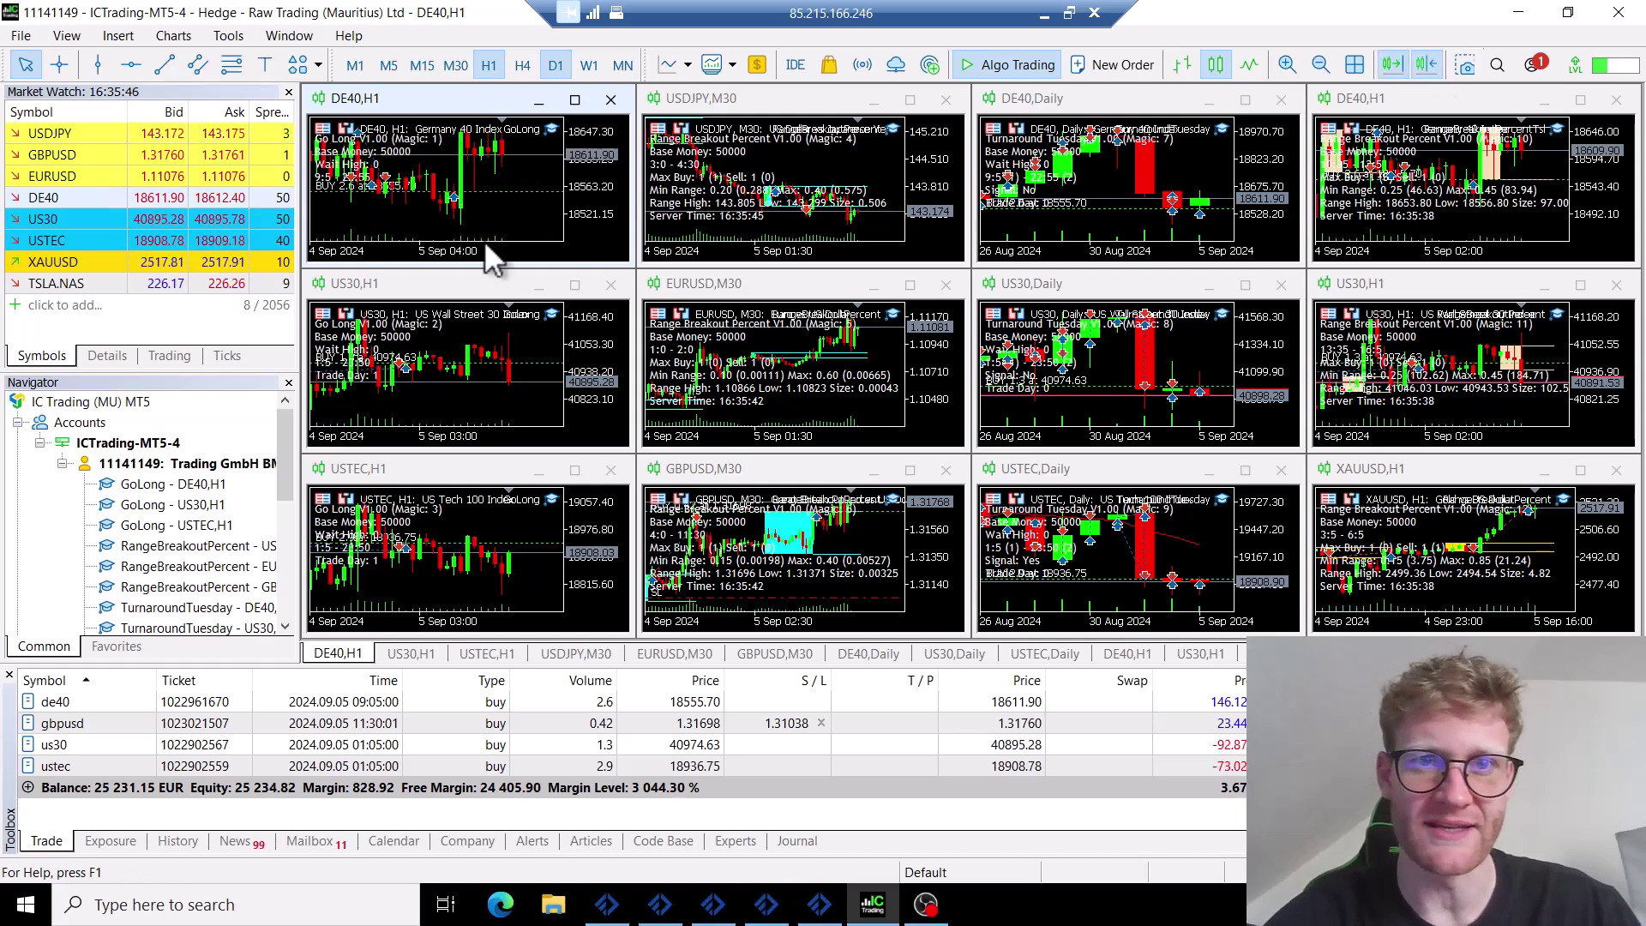
Return to the local tester and view GoLongDE40's graph, then its results with net profit 22 163.72
click(1045, 8)
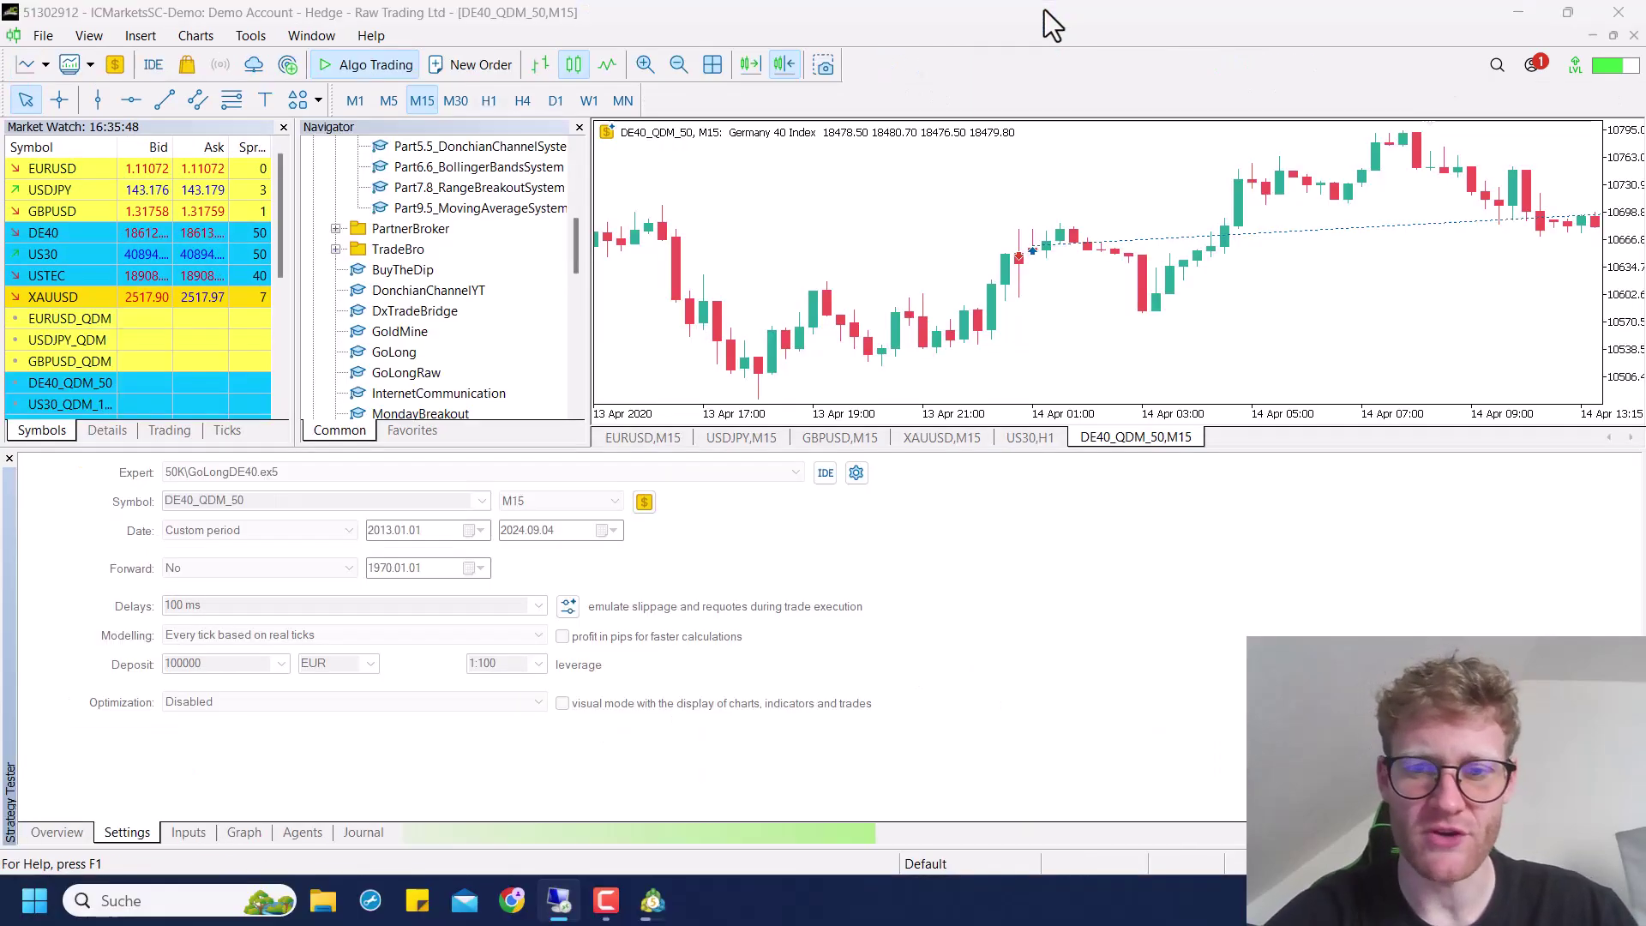
click(226, 835)
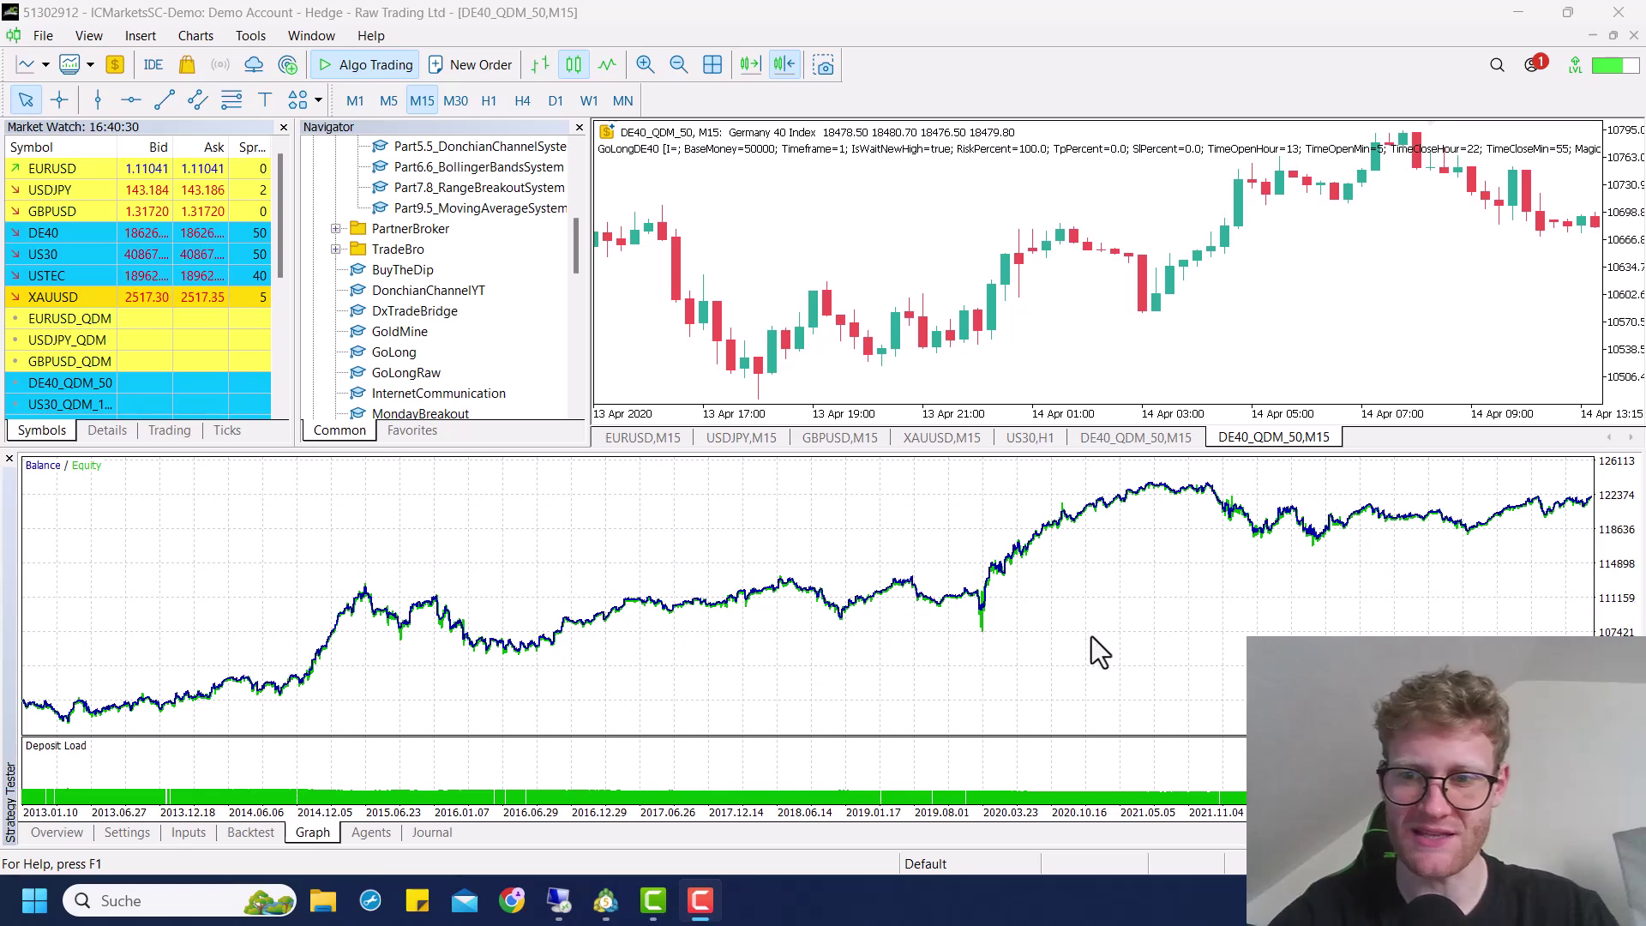
click(250, 837)
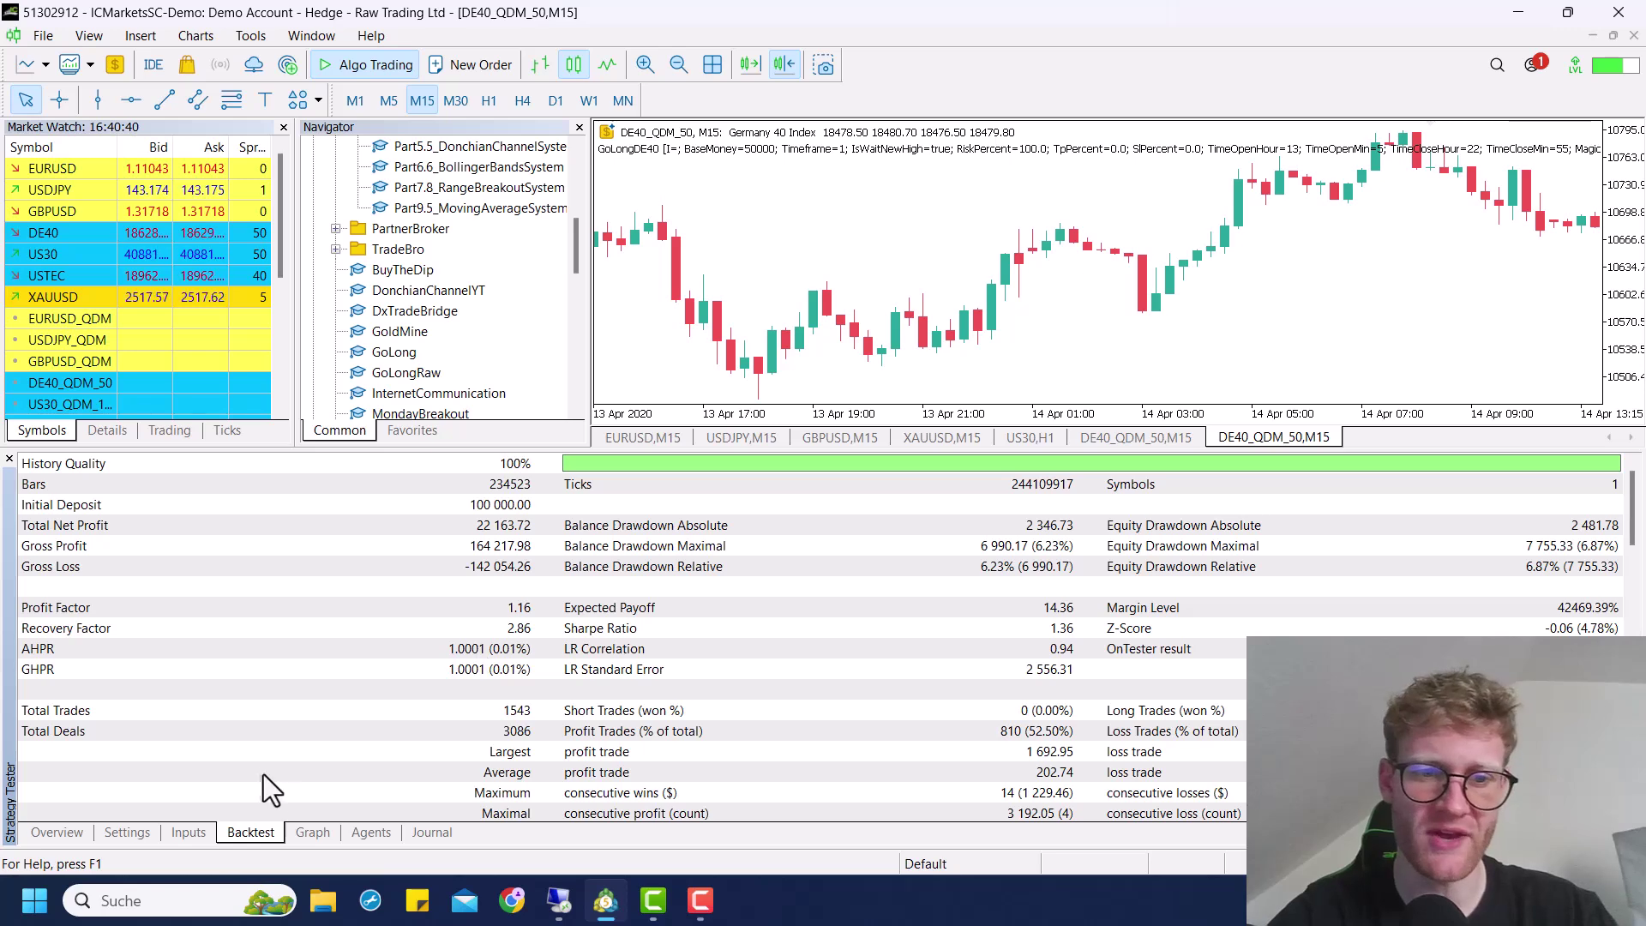
Show the backtest's balance and equity graph ending near 122 374
click(314, 834)
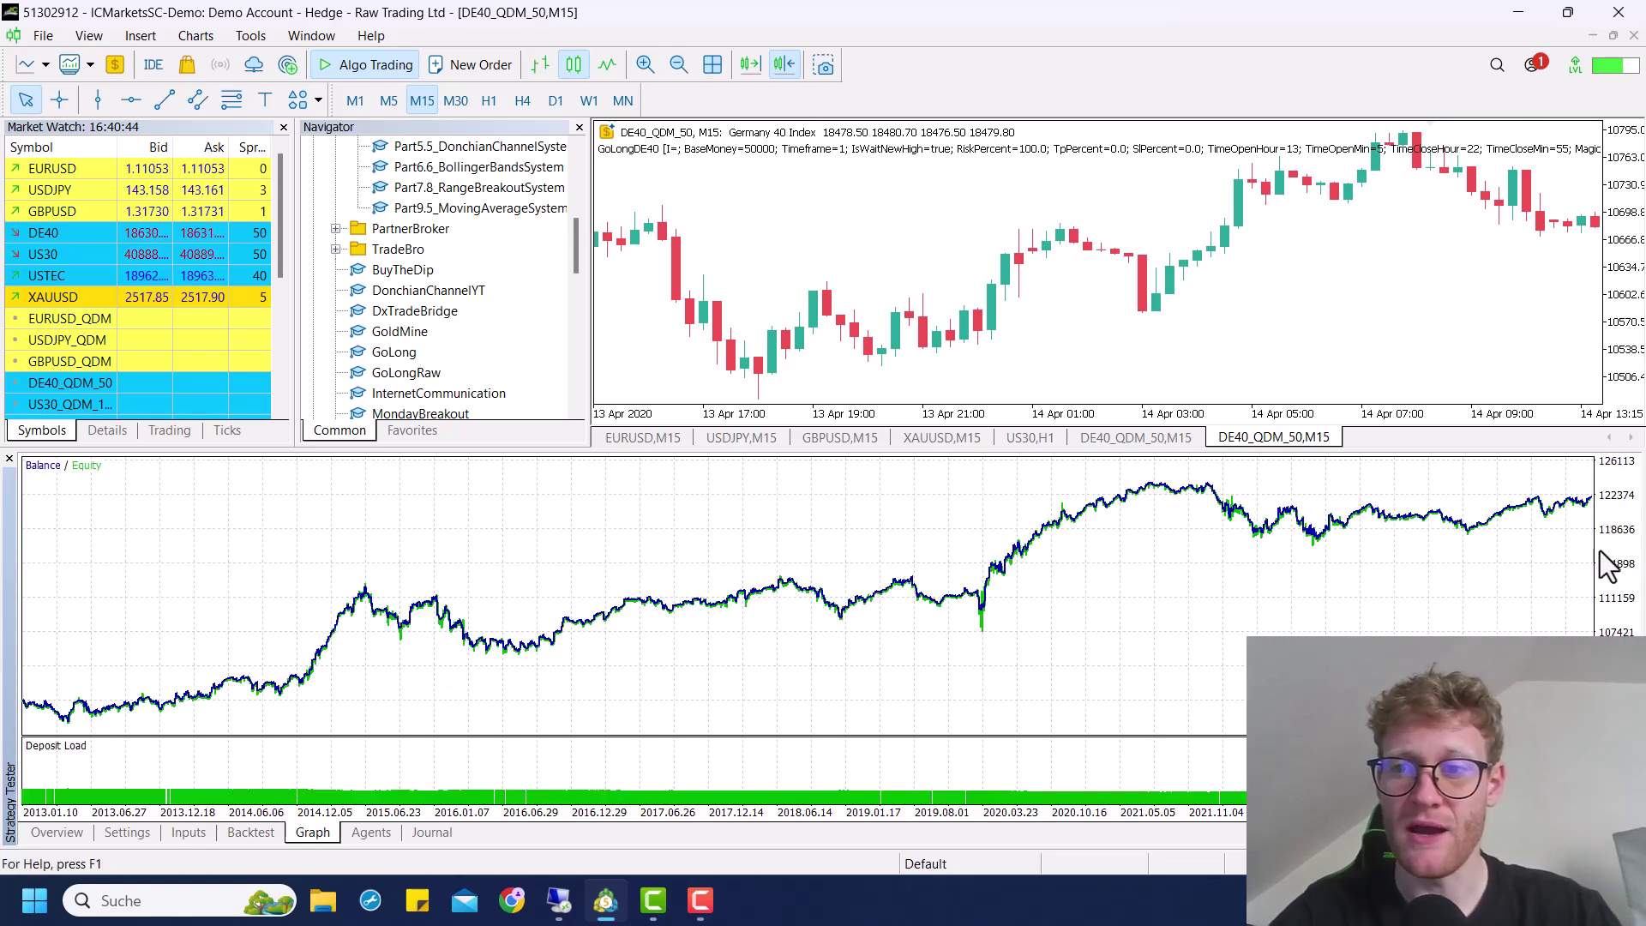
mouse_move(1202, 488)
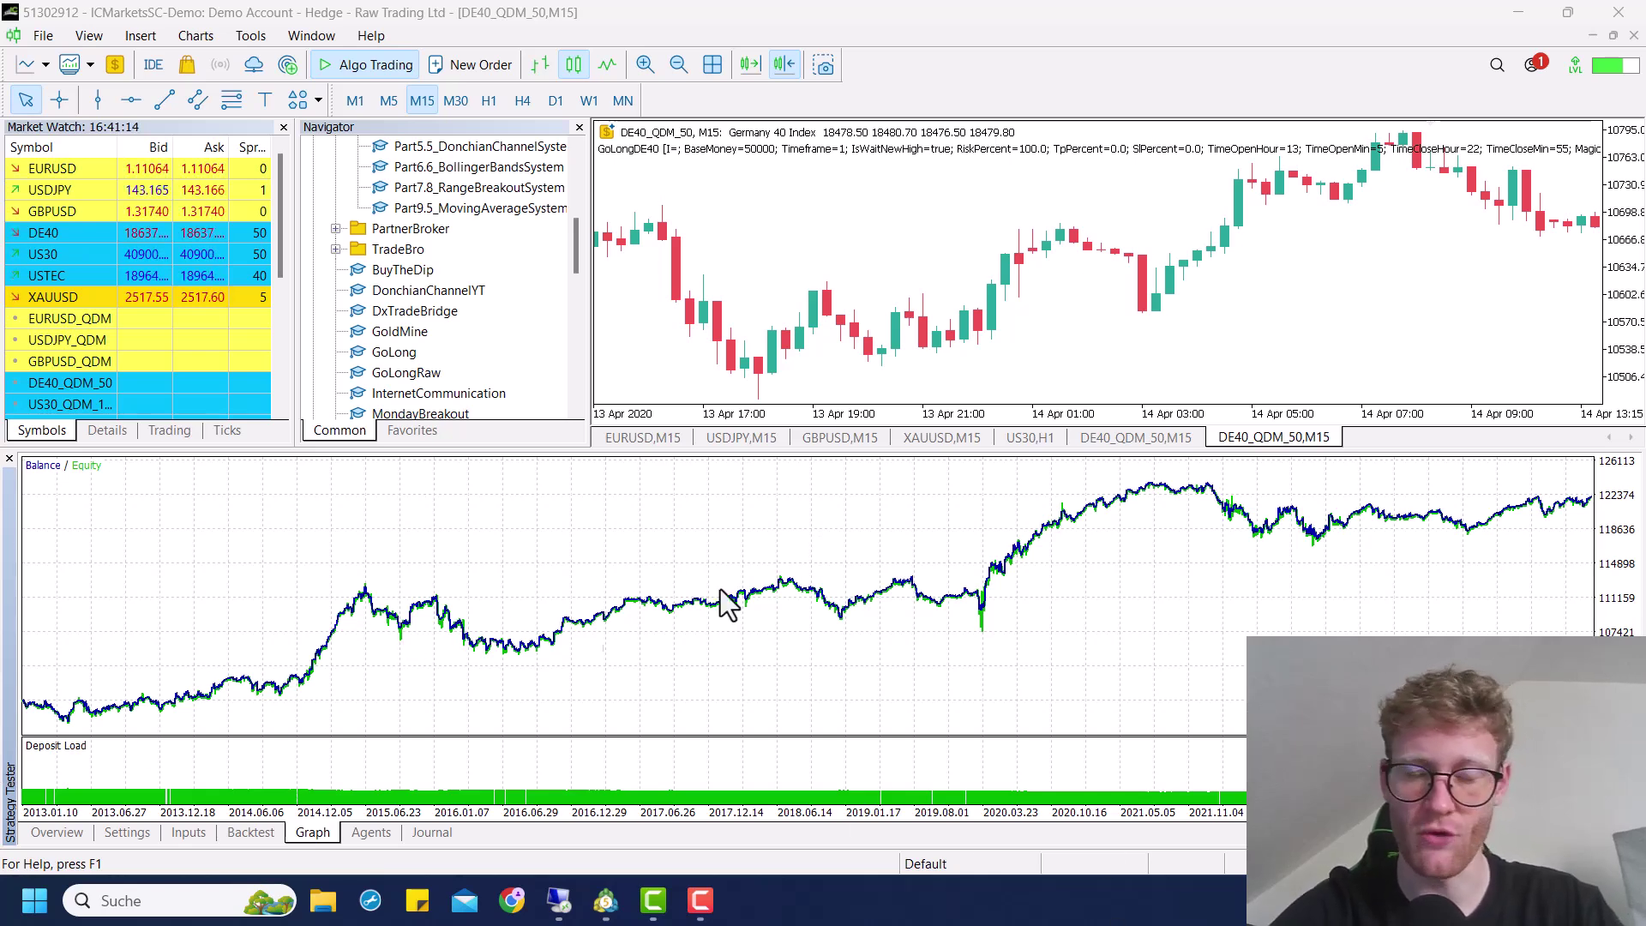
click(679, 574)
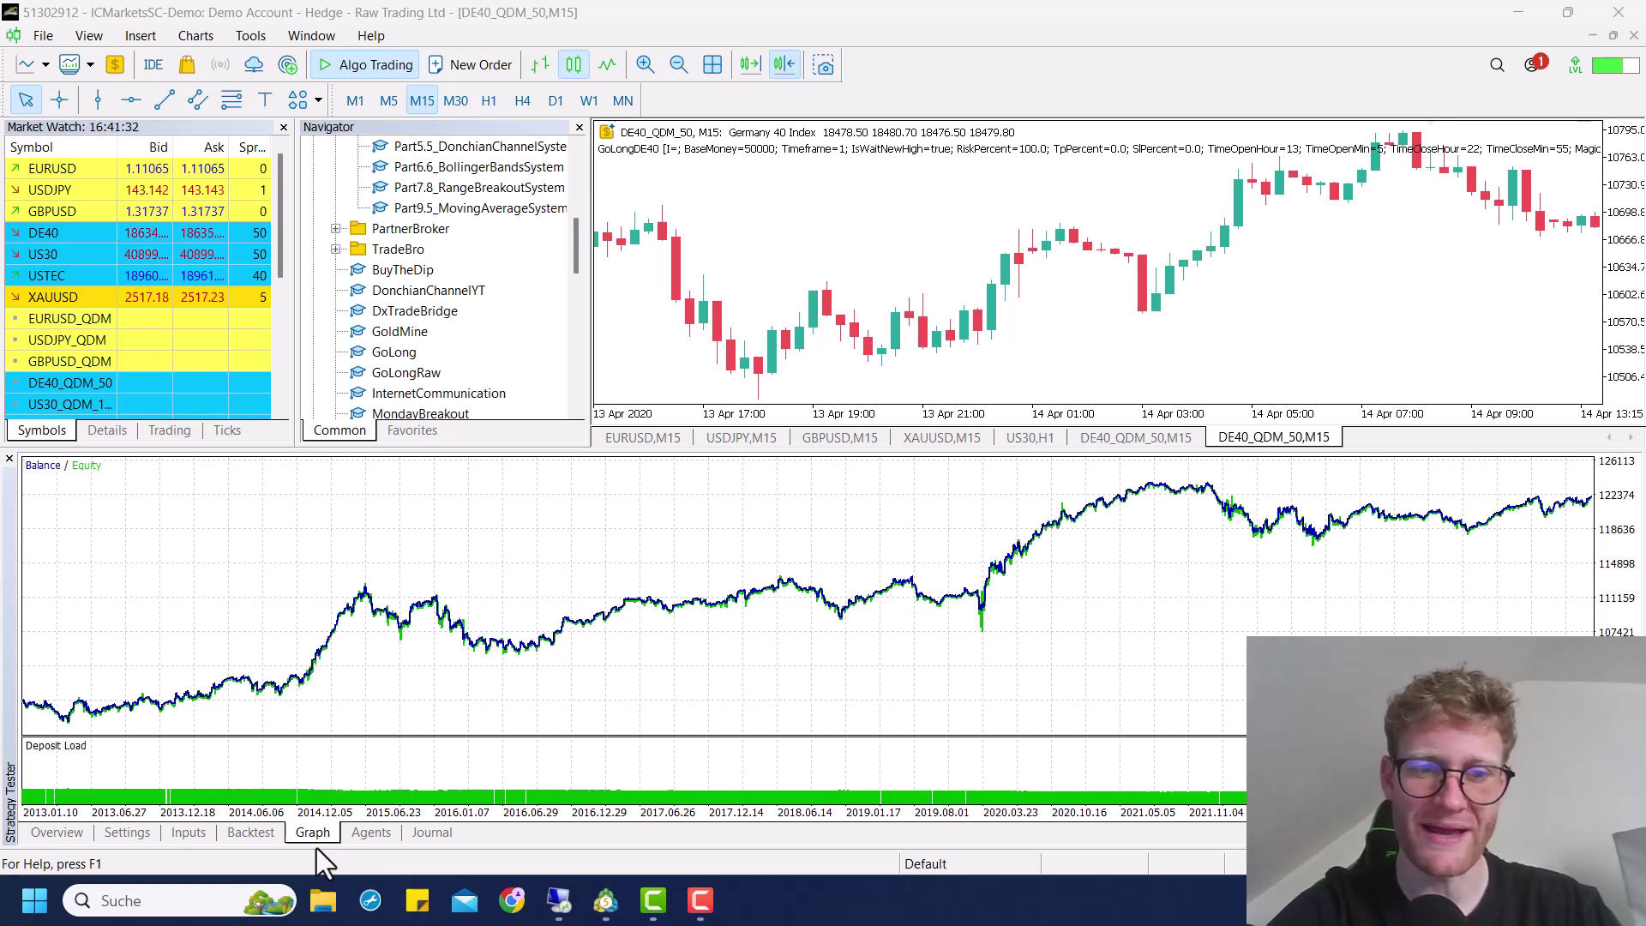
Close the duplicate DE40_QDM_50,M15 chart
right_click(1103, 444)
click(1132, 453)
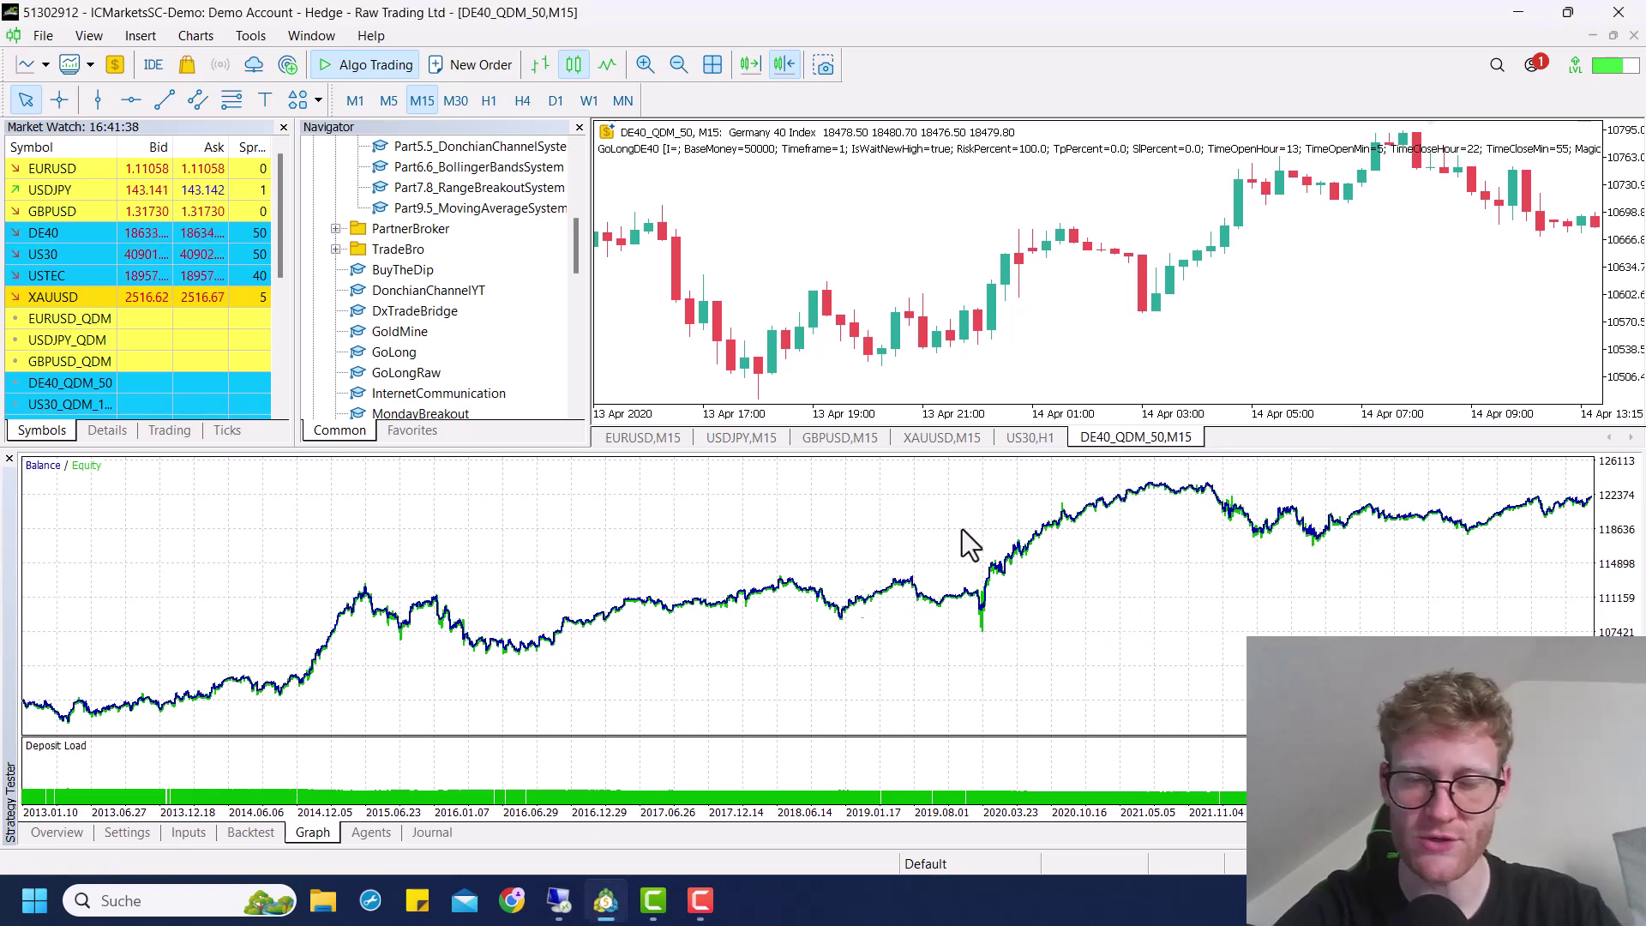
click(1106, 902)
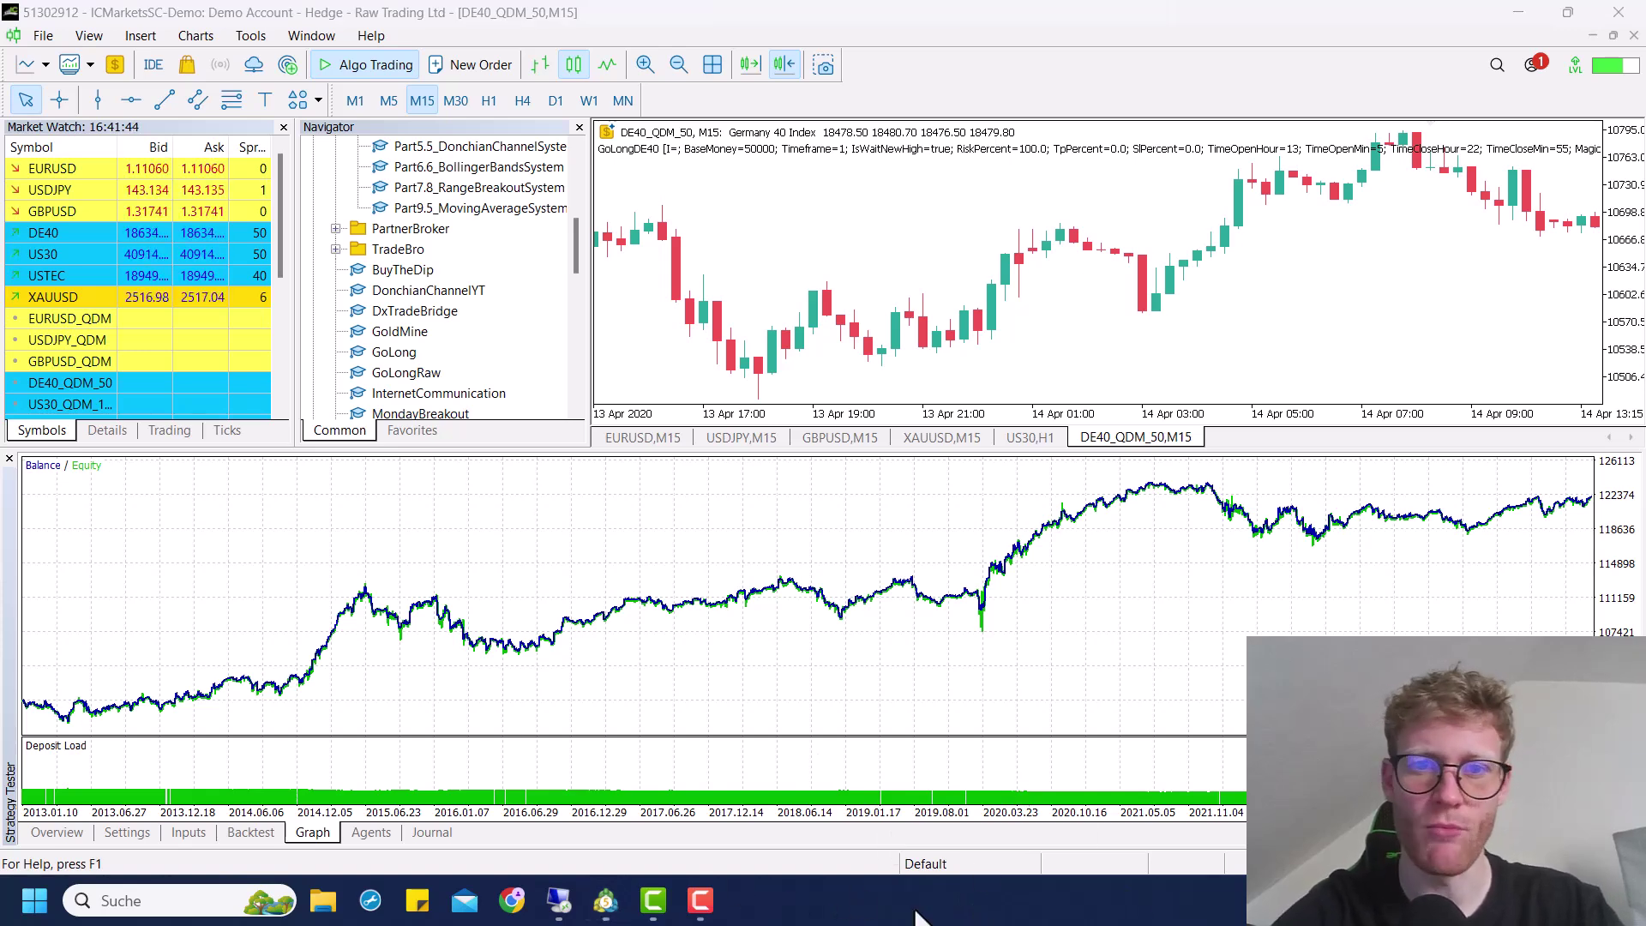
Change the backtest's TimeOpenHour input from 13 to 9
click(175, 831)
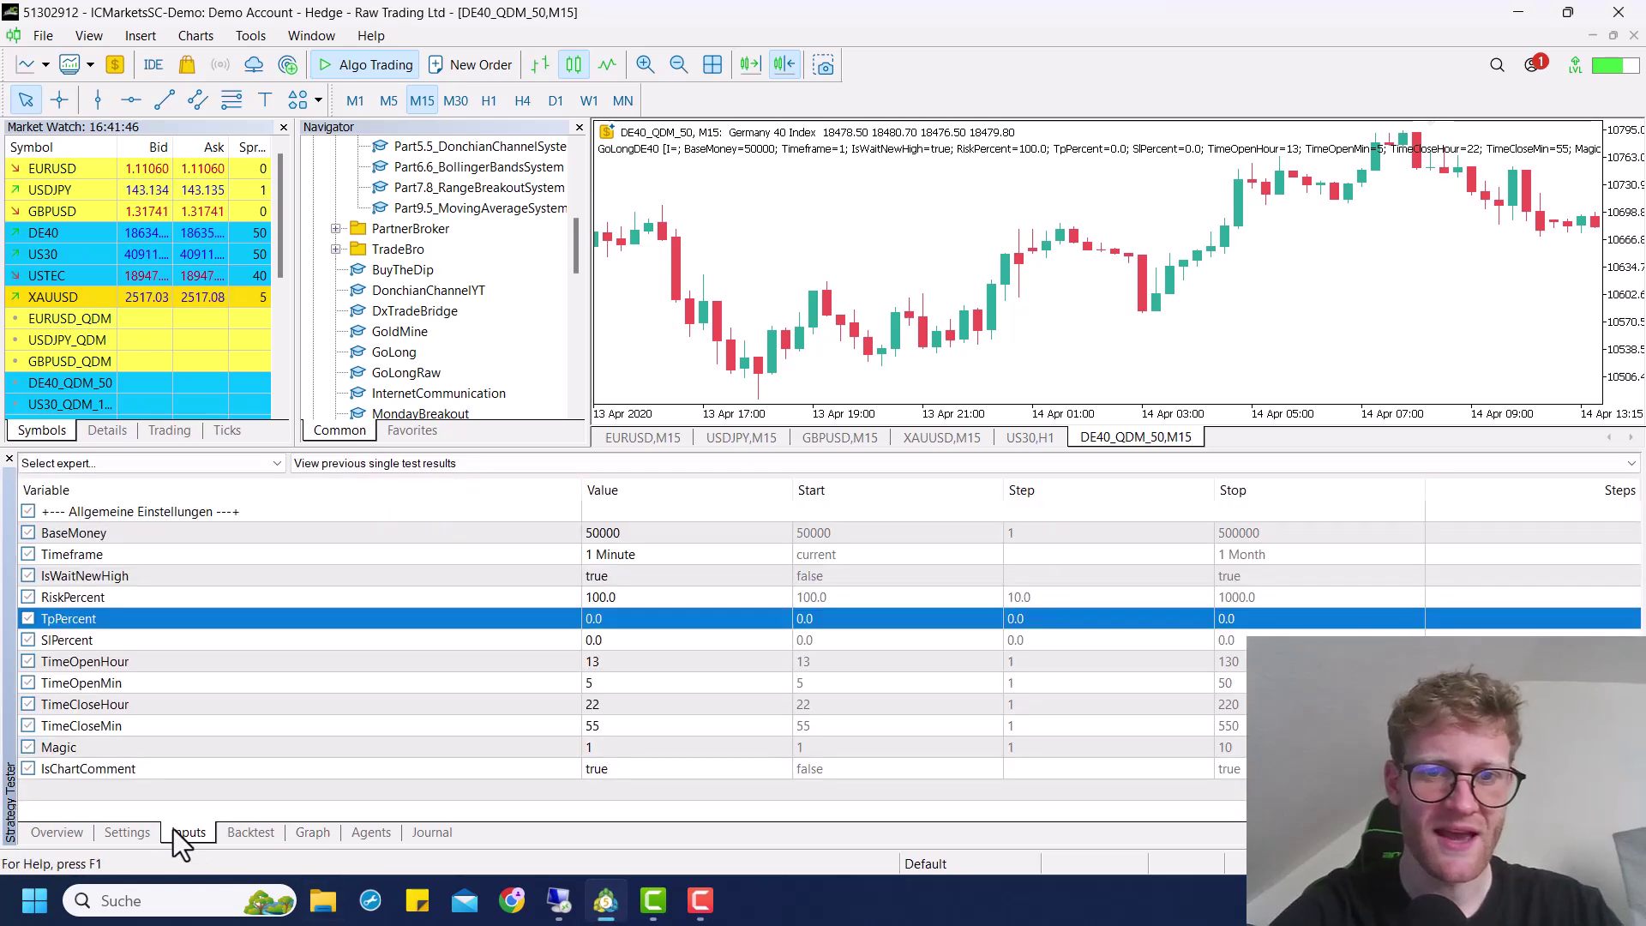
click(628, 661)
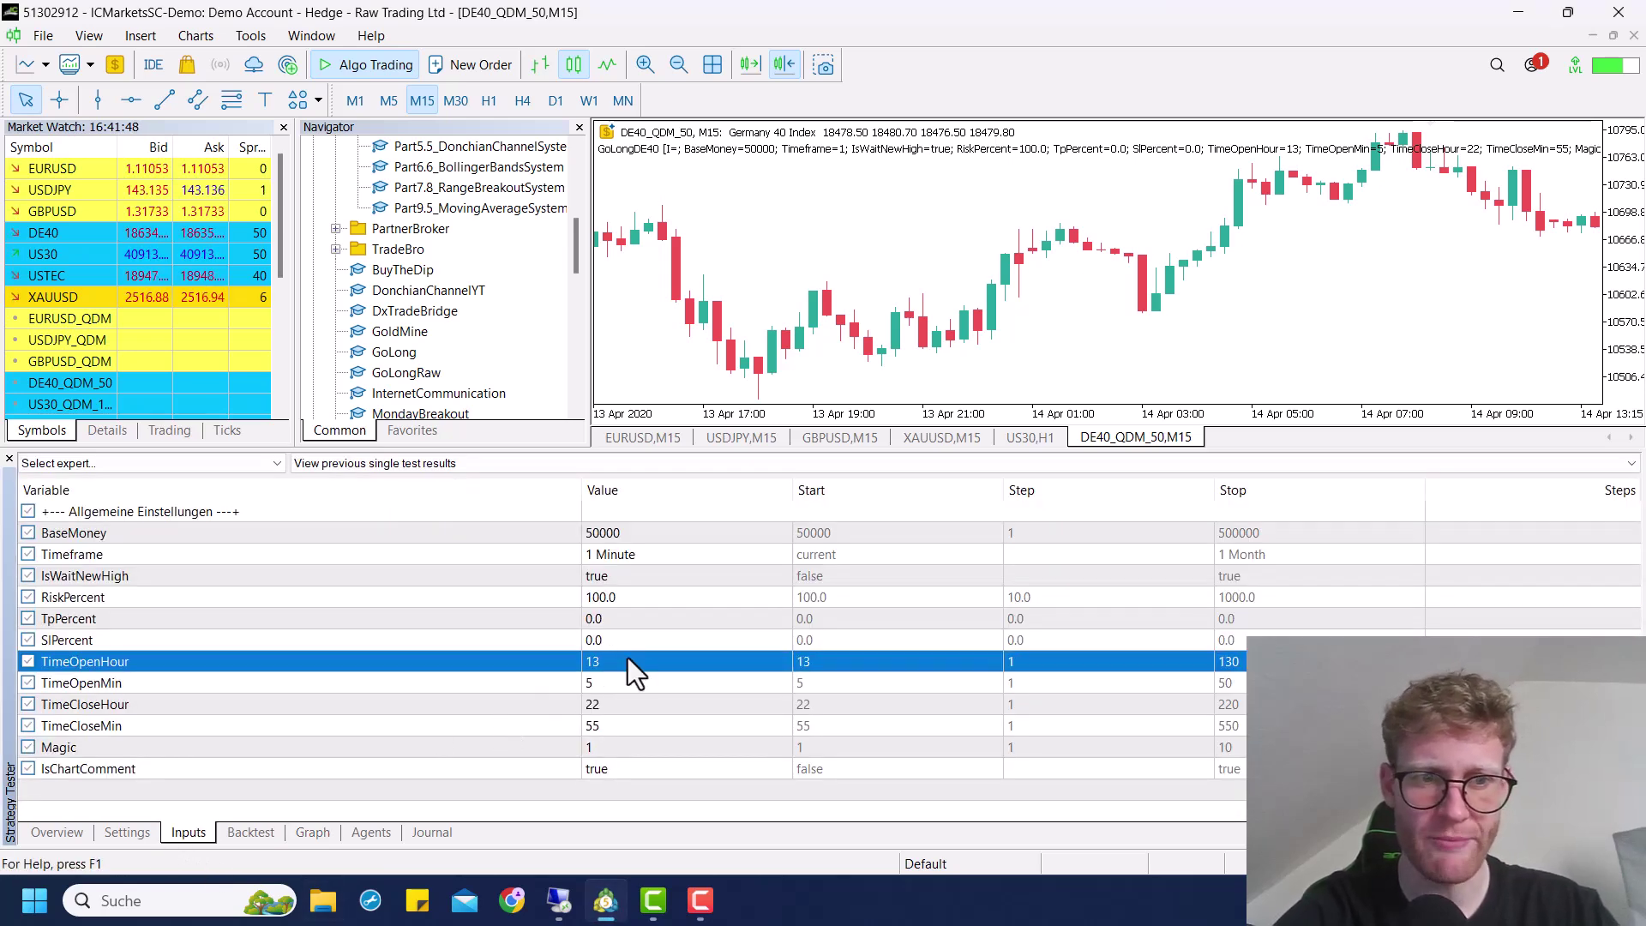
click(627, 661)
text(9)
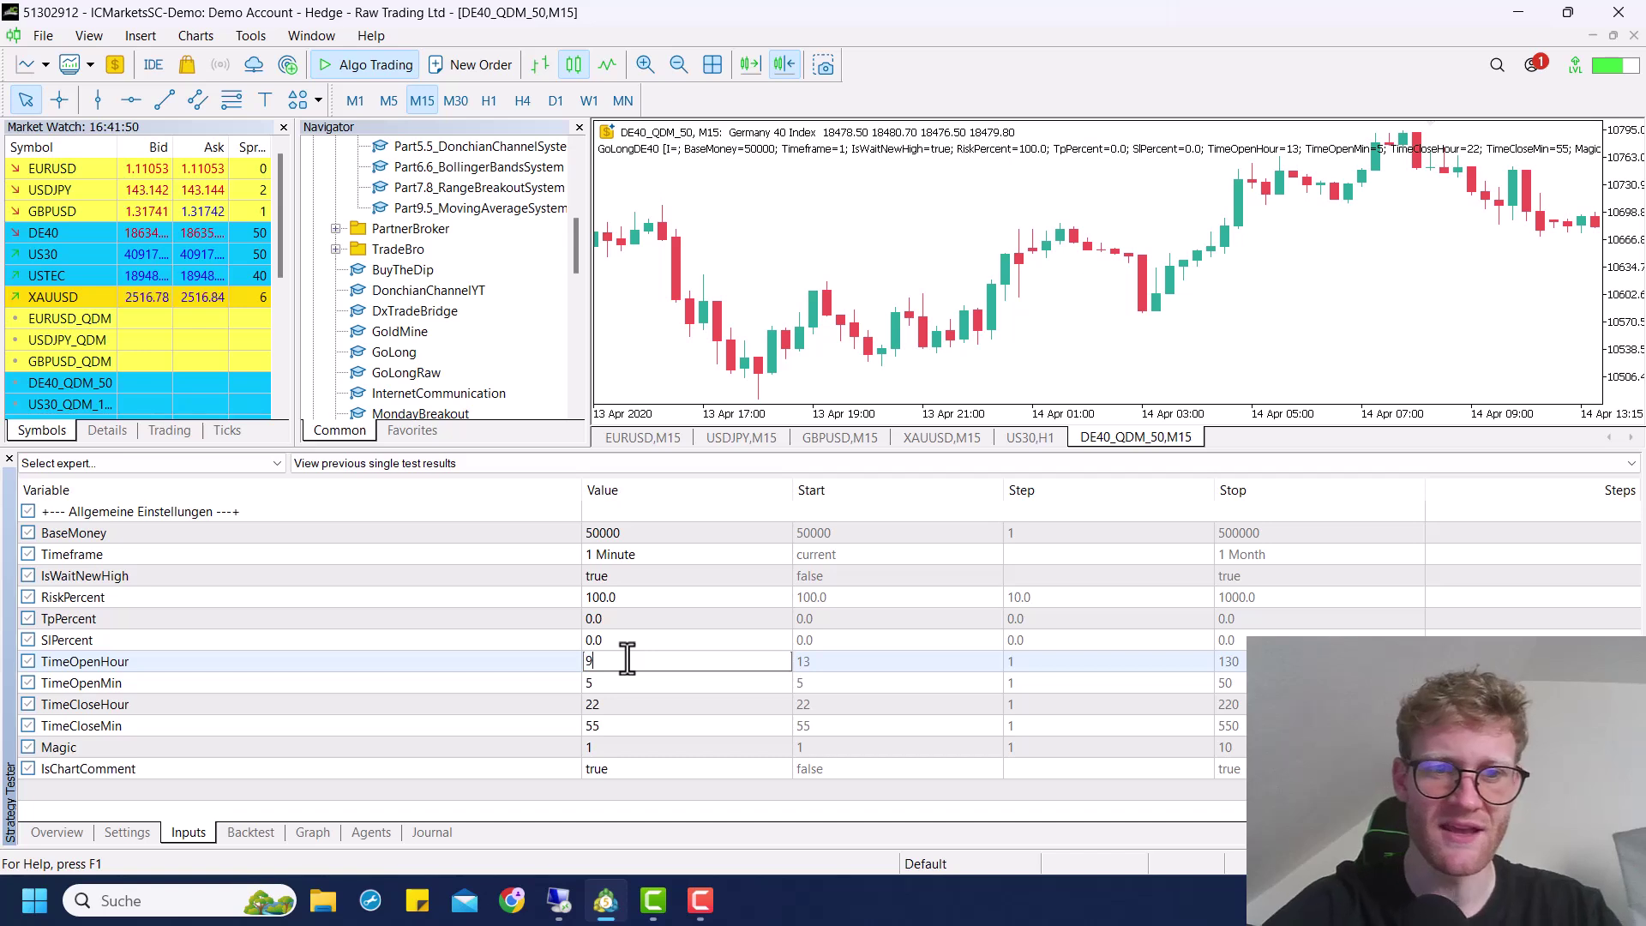
click(355, 662)
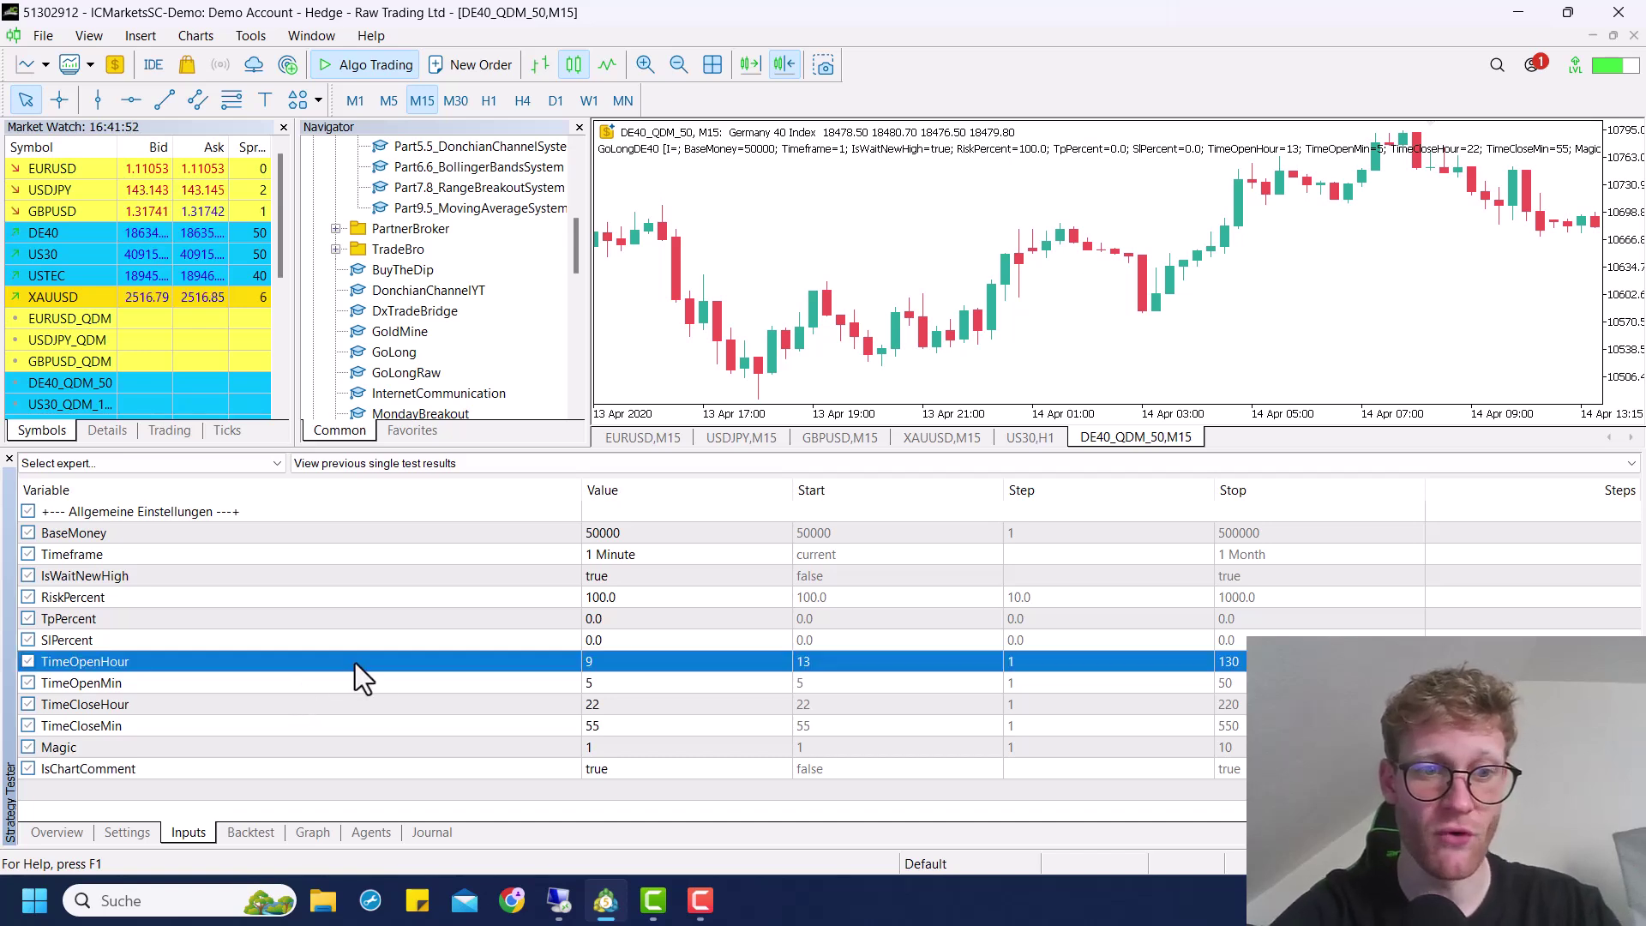
Check the TimeOpenHour 9 and TimeOpenMin 5 rows in the inputs list
click(592, 684)
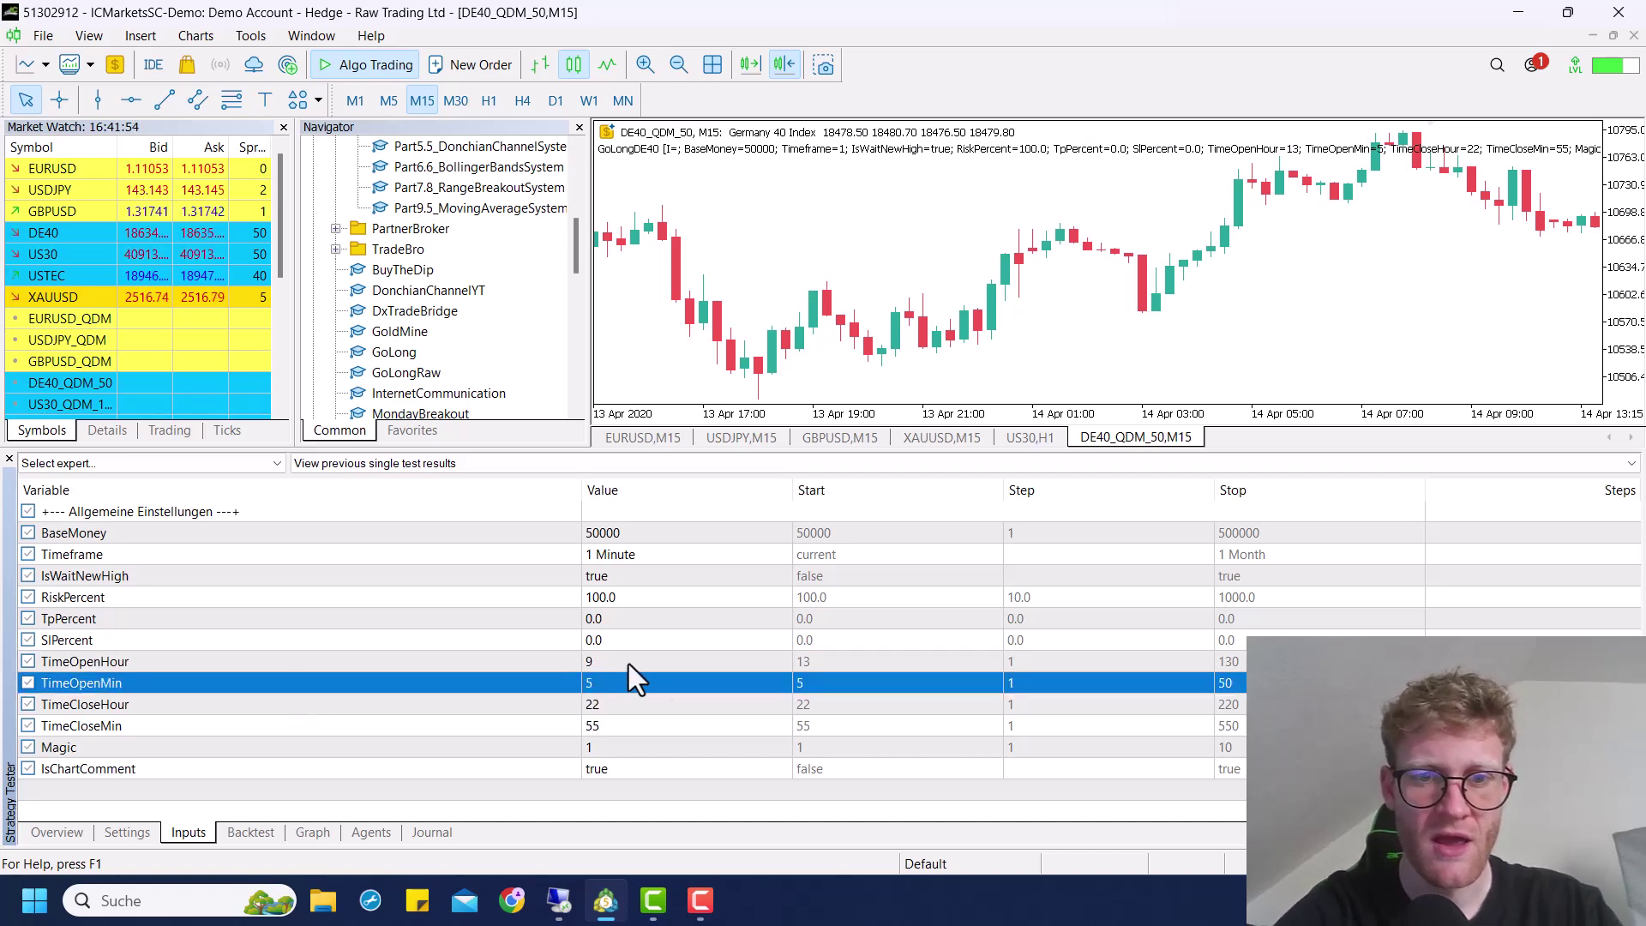
click(630, 664)
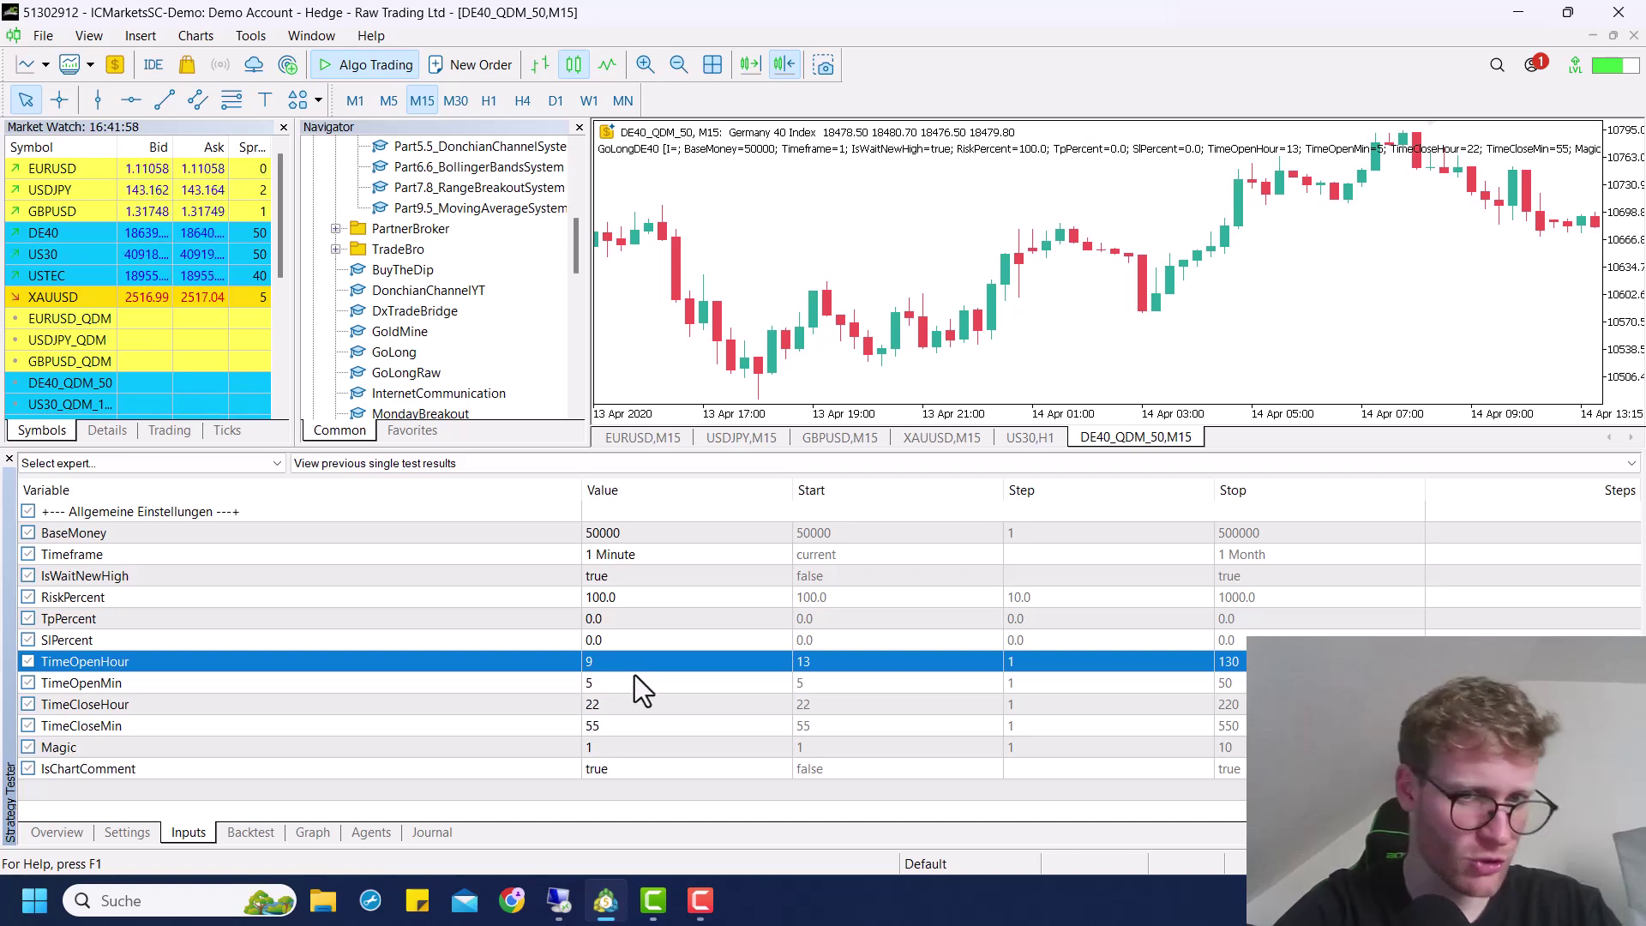
click(629, 682)
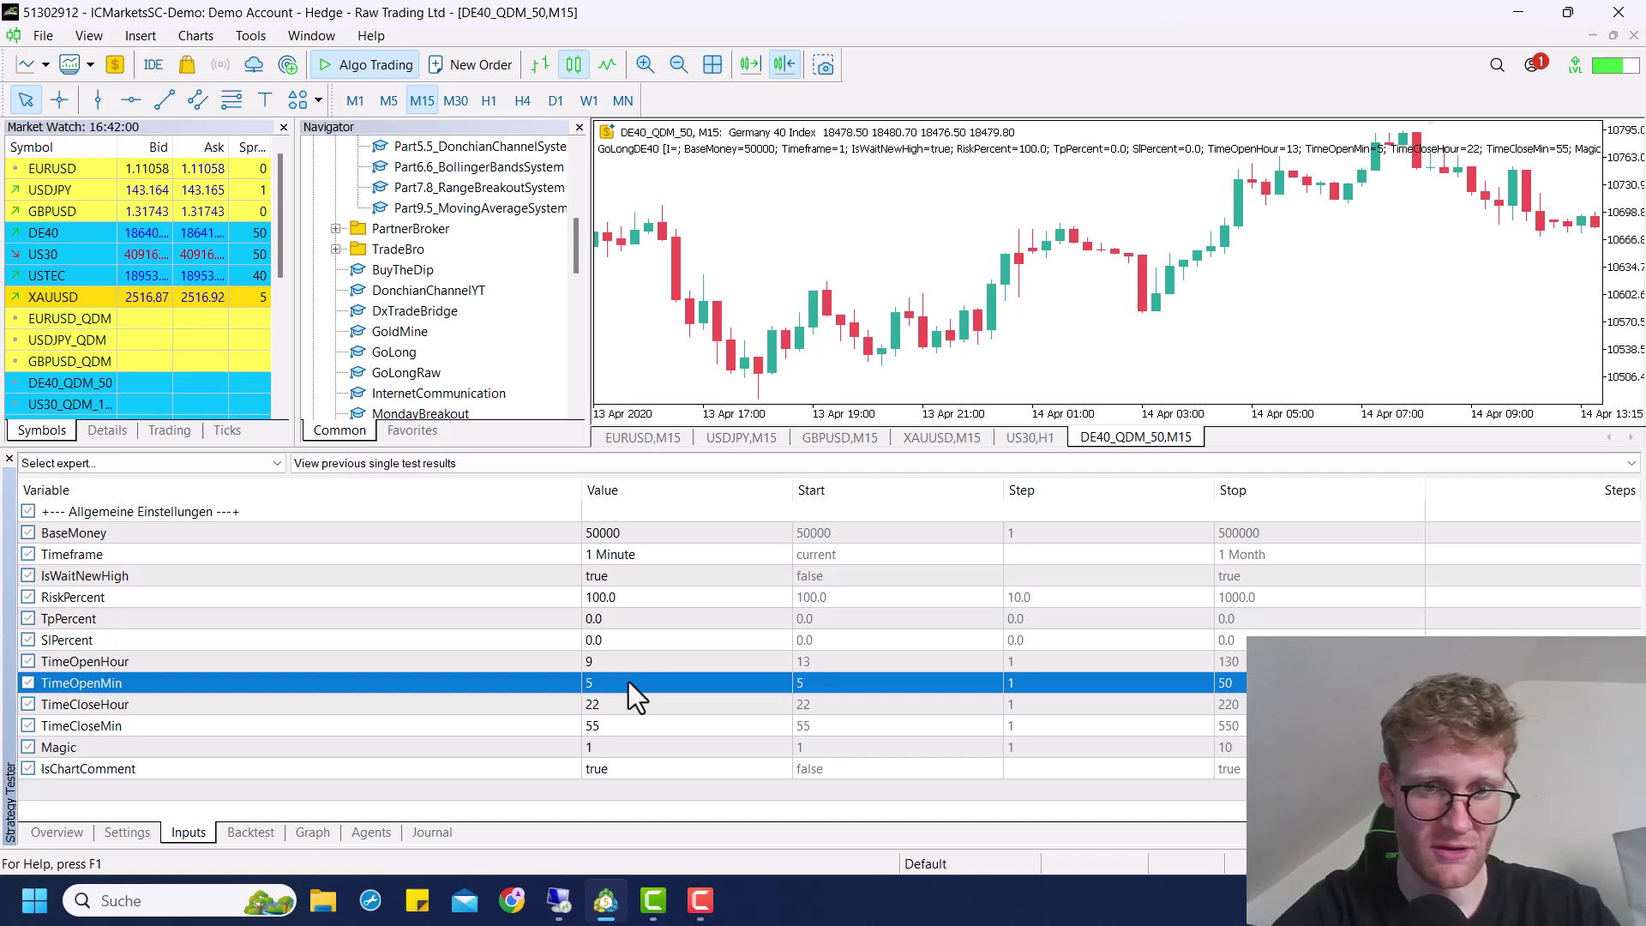
click(628, 664)
click(636, 677)
click(610, 662)
click(636, 680)
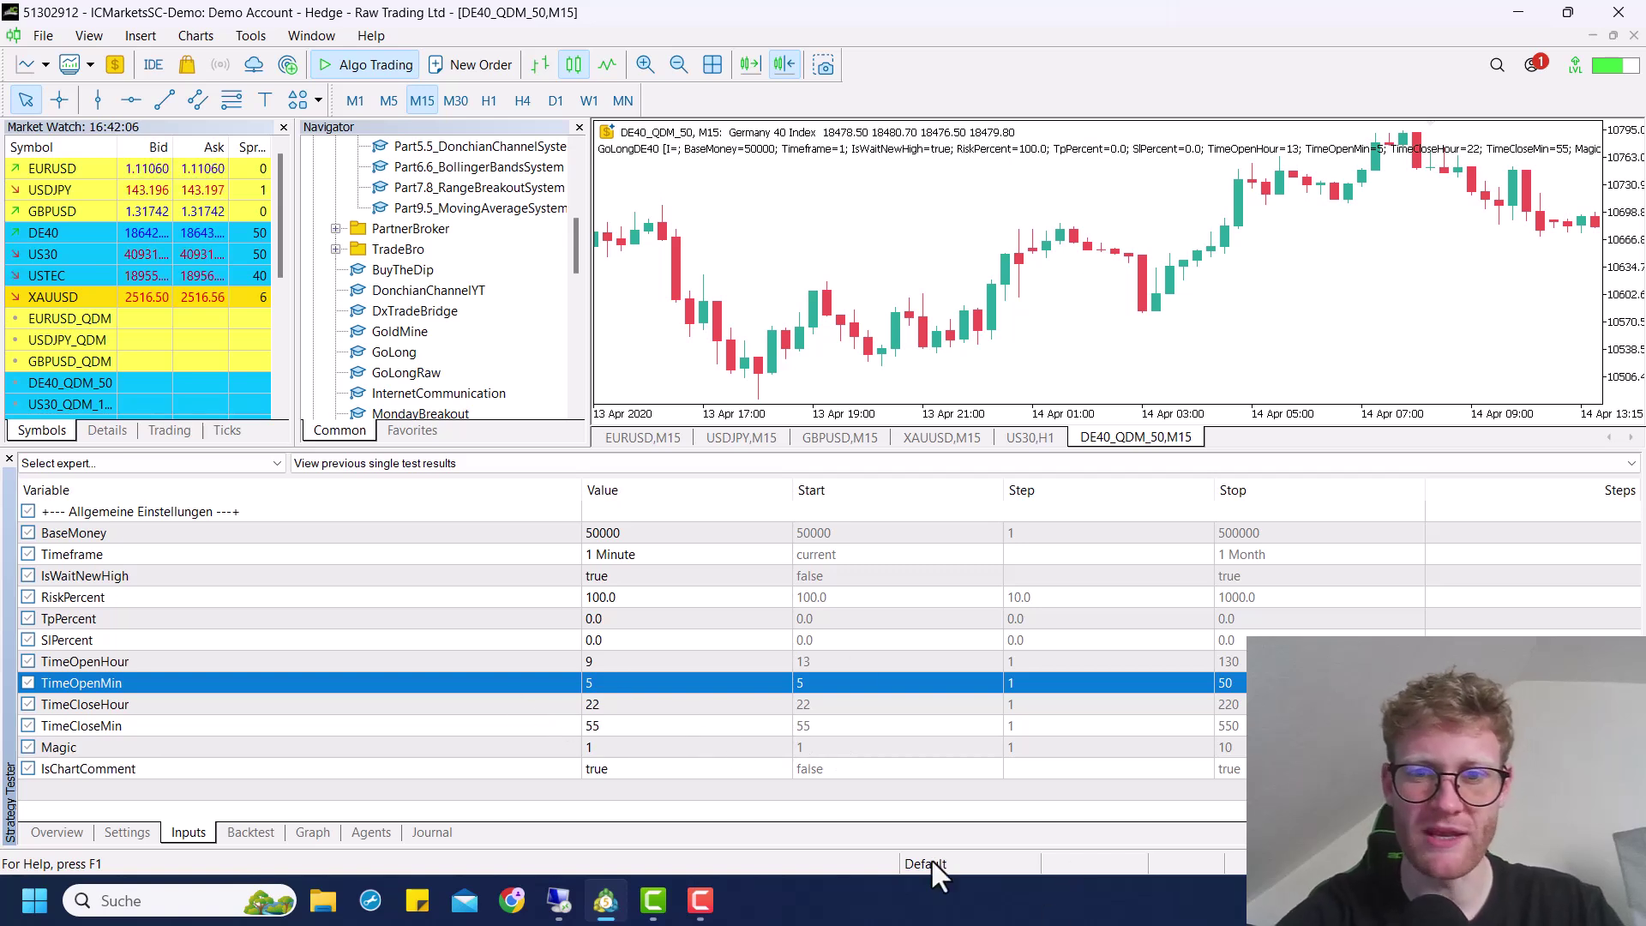
click(641, 665)
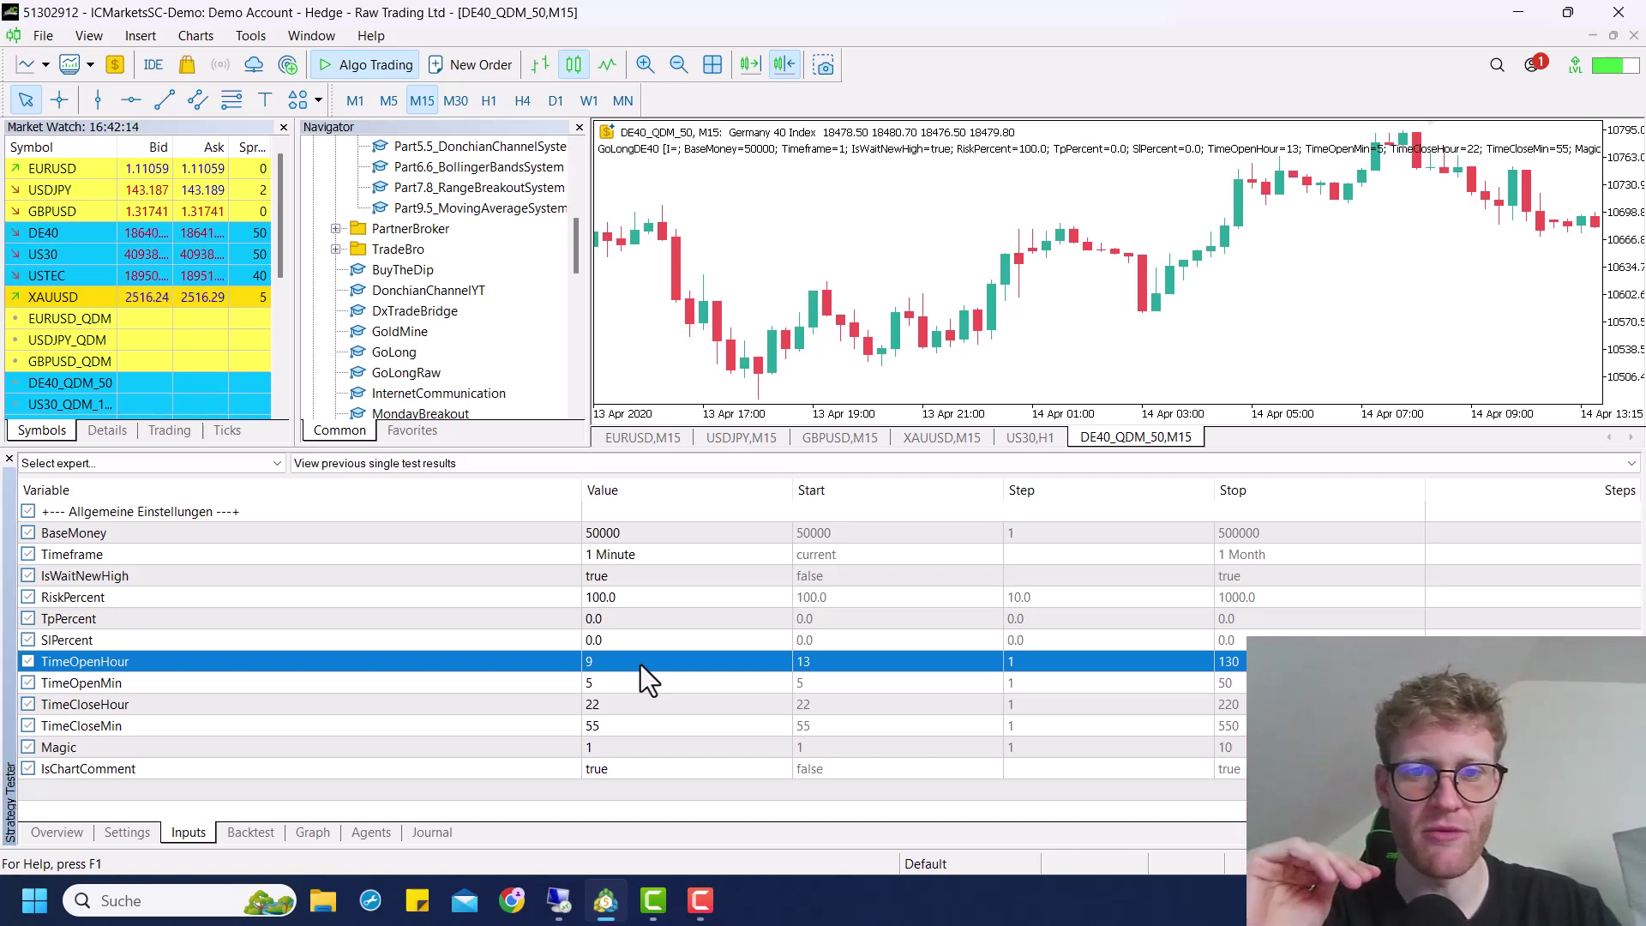
Review the live DE40 H1 chart zoomed out to early August, then restore the tiled grid
click(558, 901)
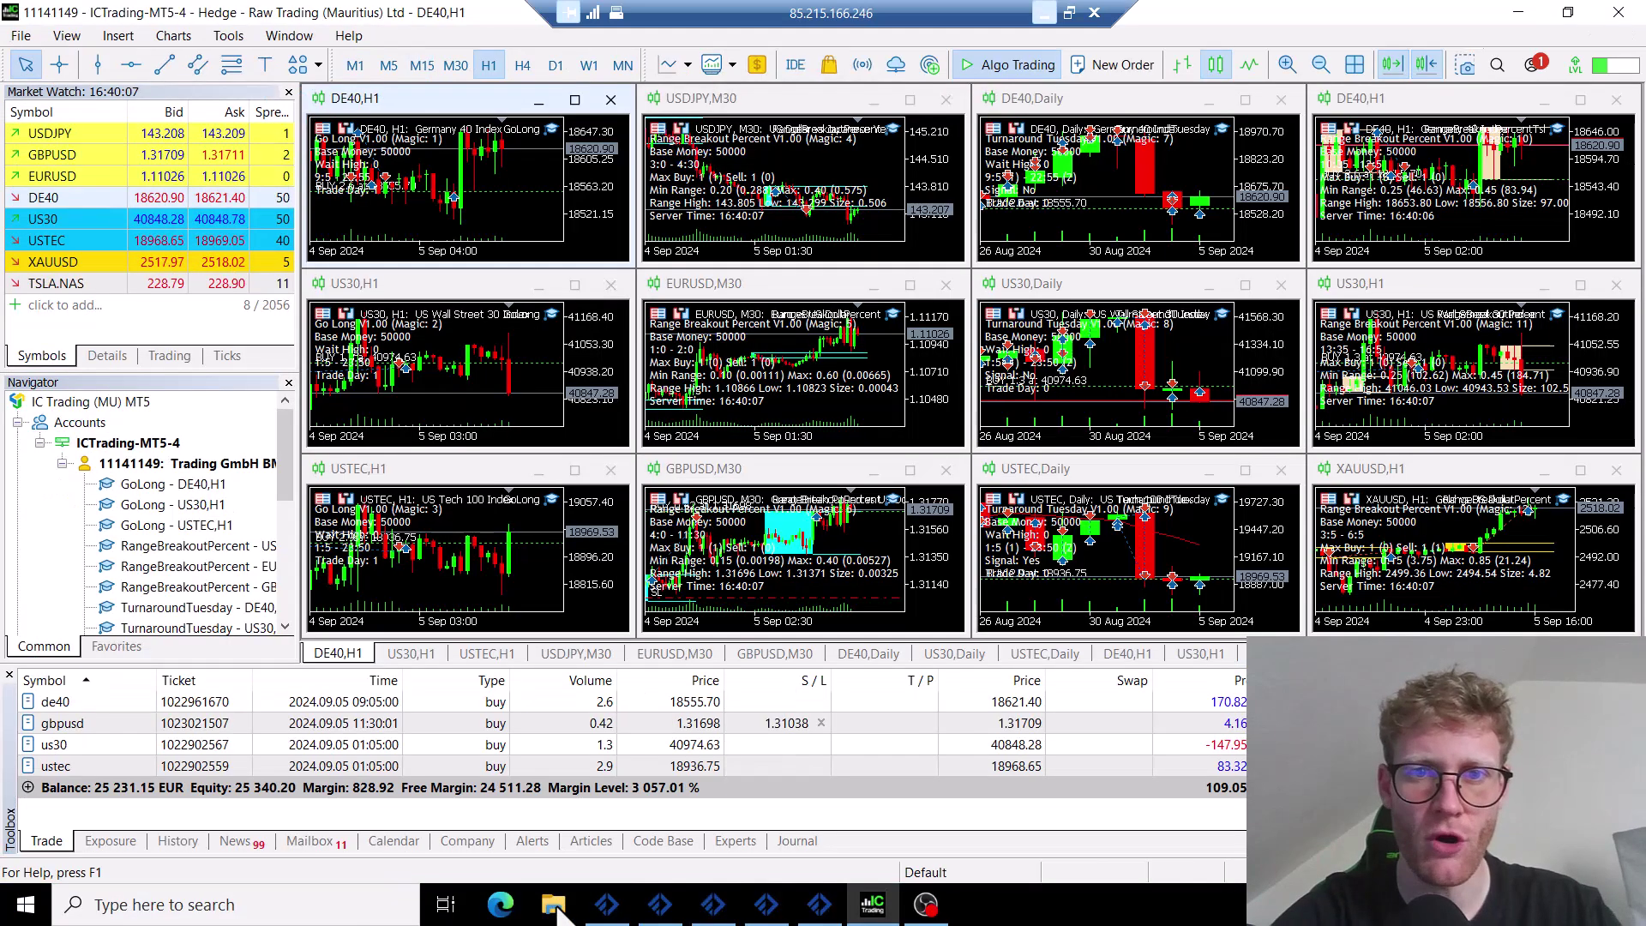
click(575, 99)
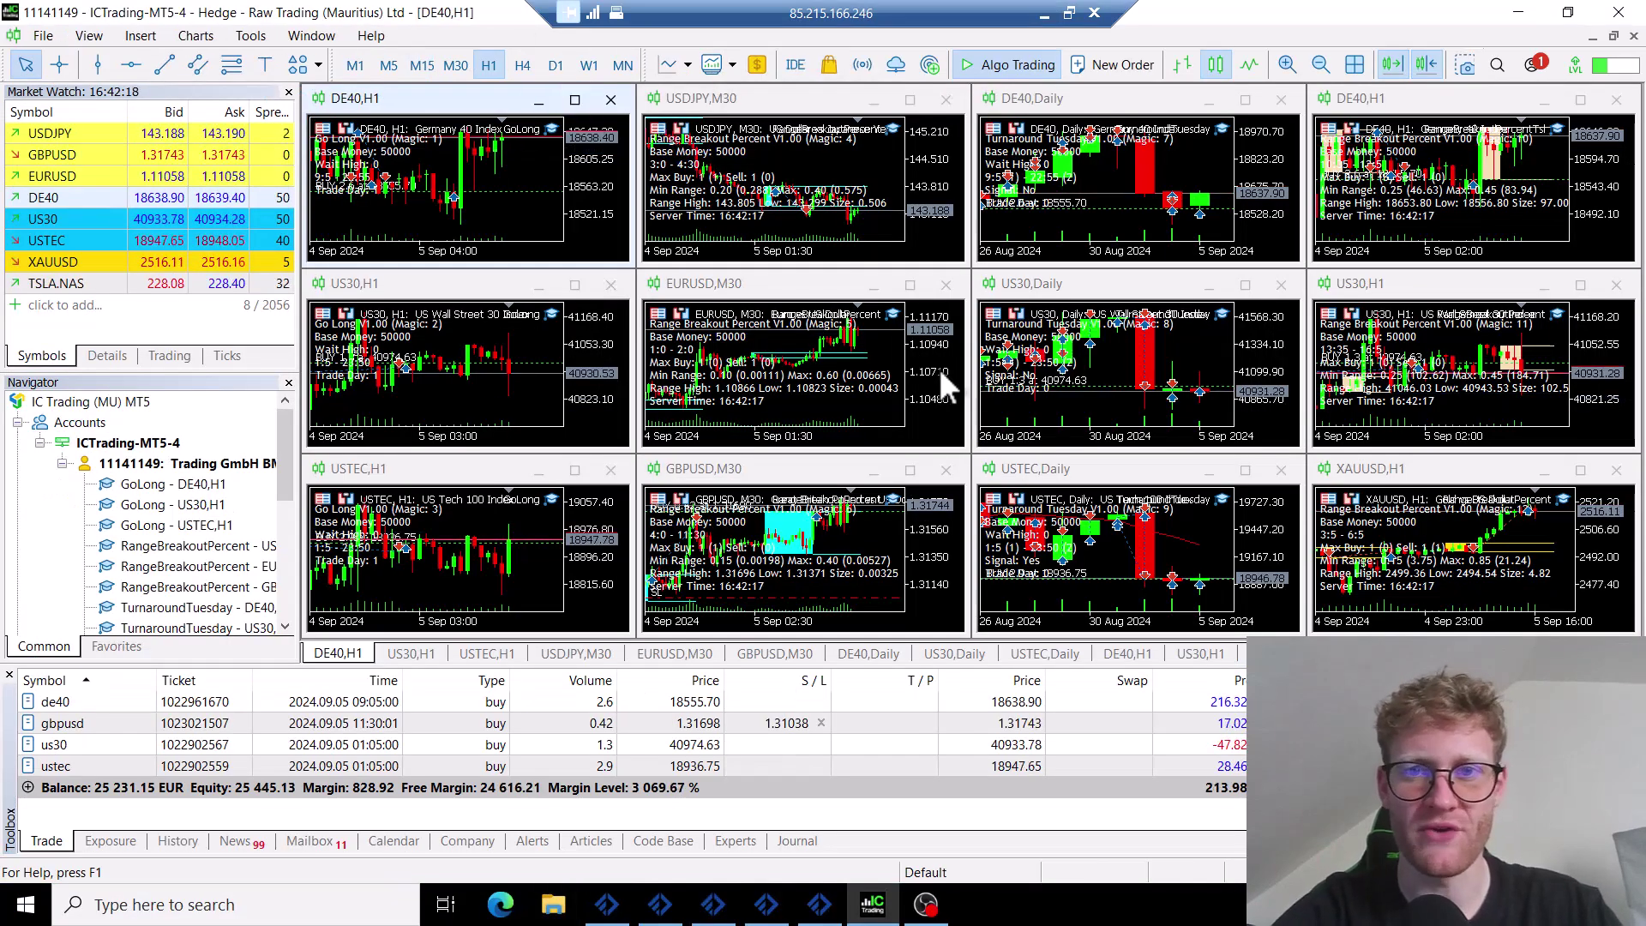
drag(827, 629, 677, 656)
scroll(769, 480, down, 1)
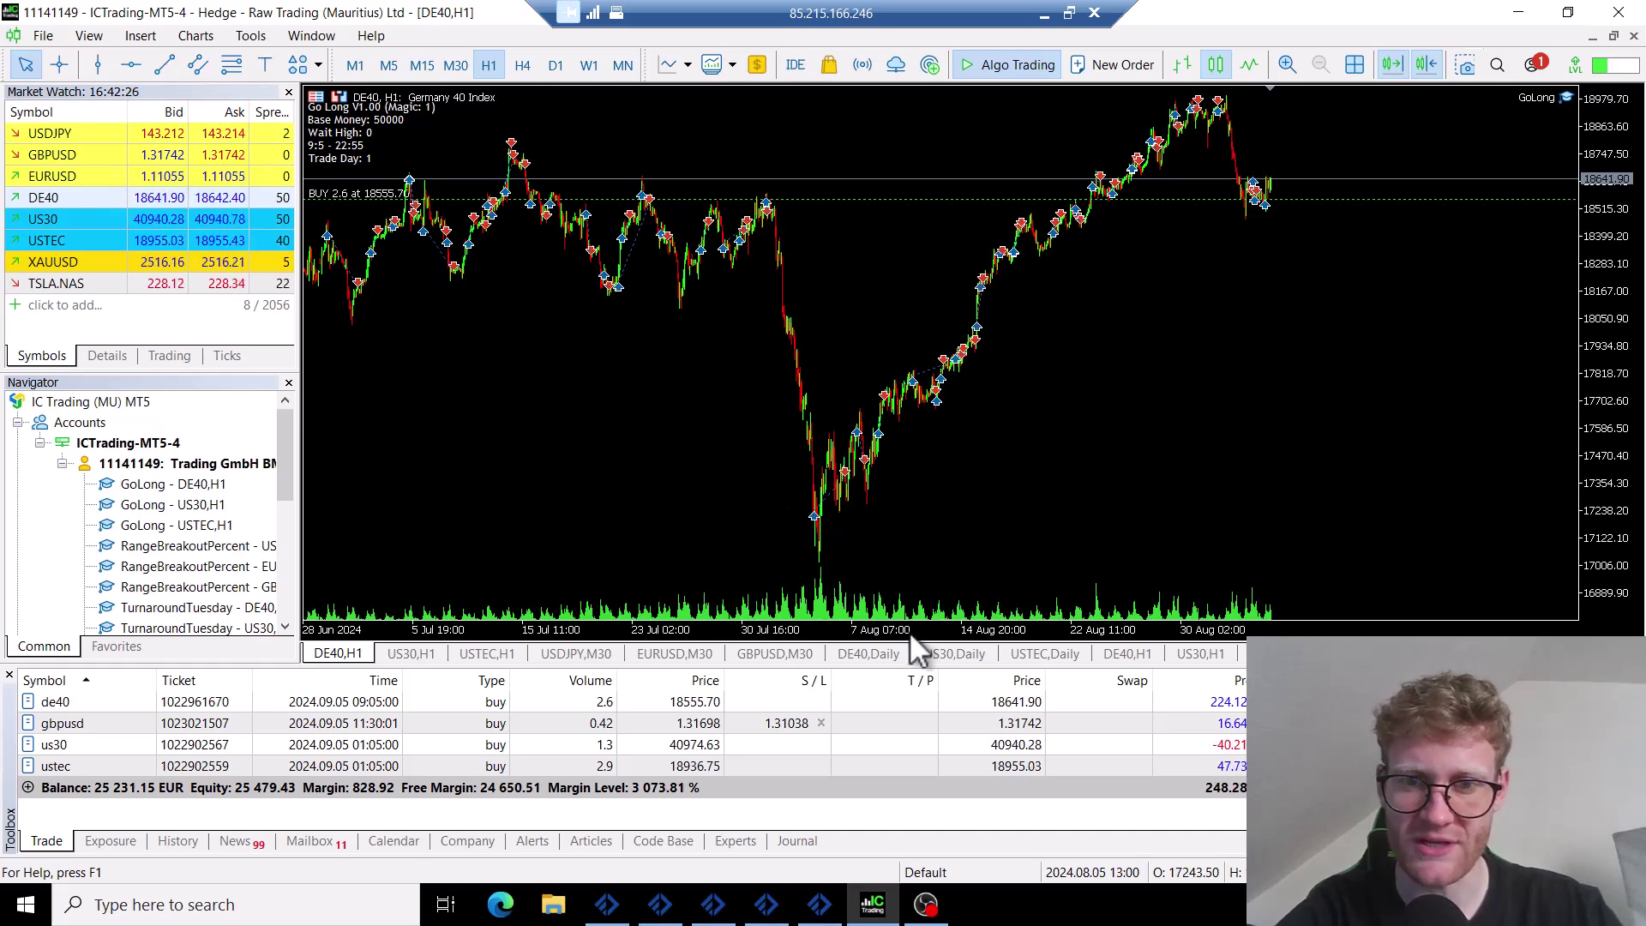
scroll(959, 641, up, 2)
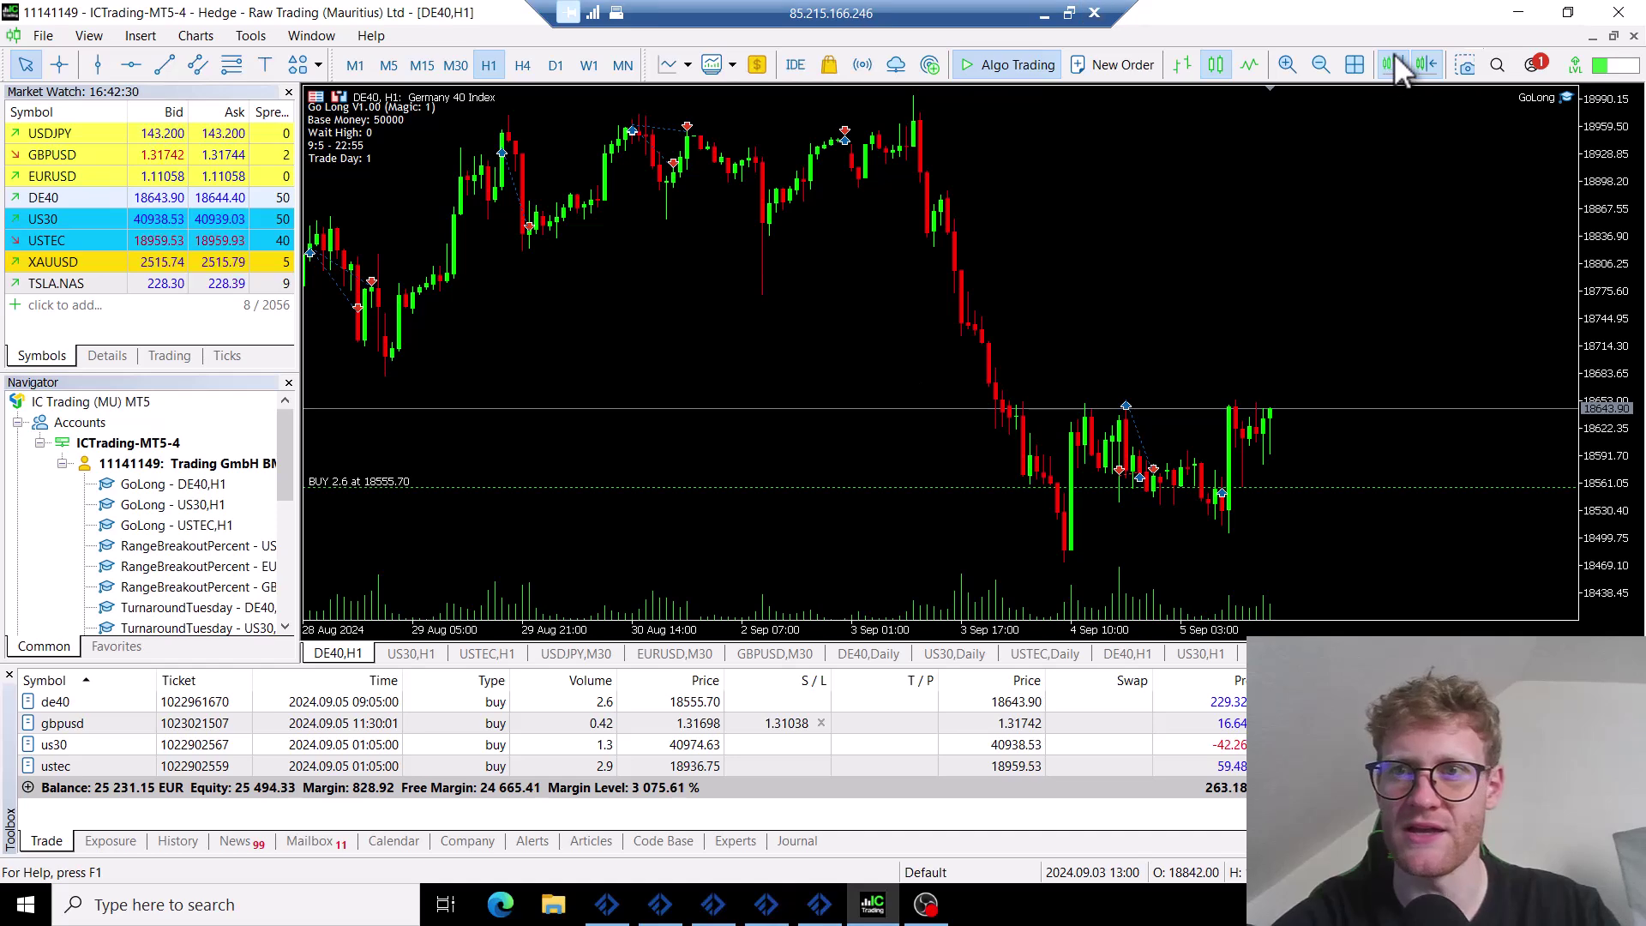
click(1353, 66)
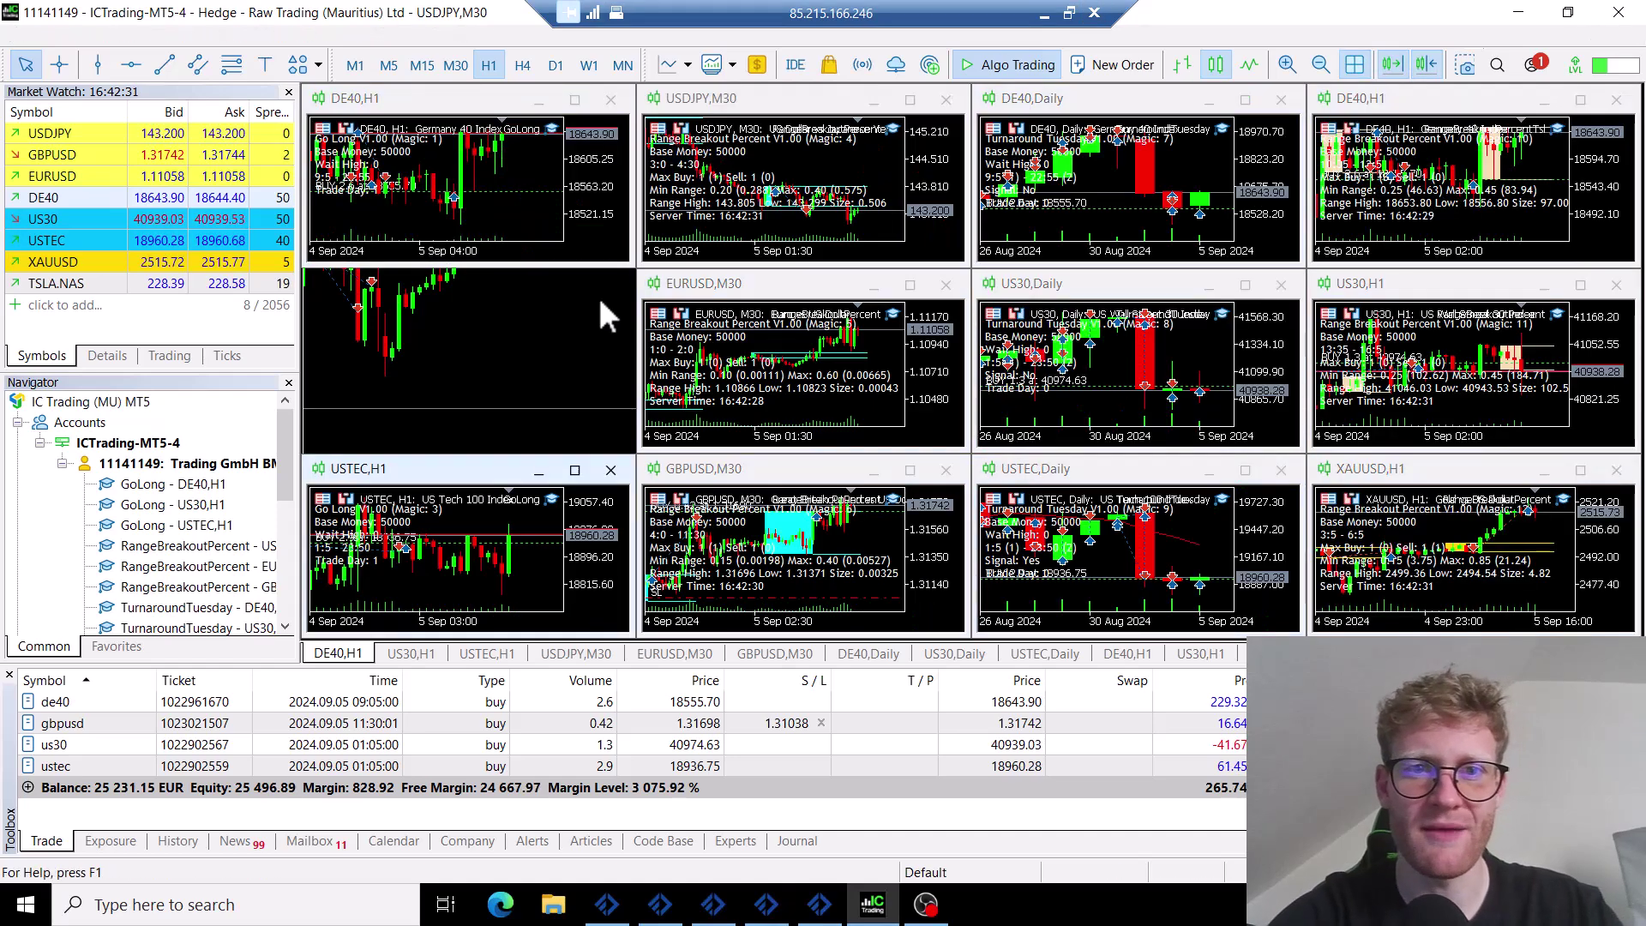
click(1043, 12)
Look over the TimeOpenHour, TimeOpenMin and Magic inputs, leaving TimeOpenMin unchanged
click(614, 683)
click(604, 666)
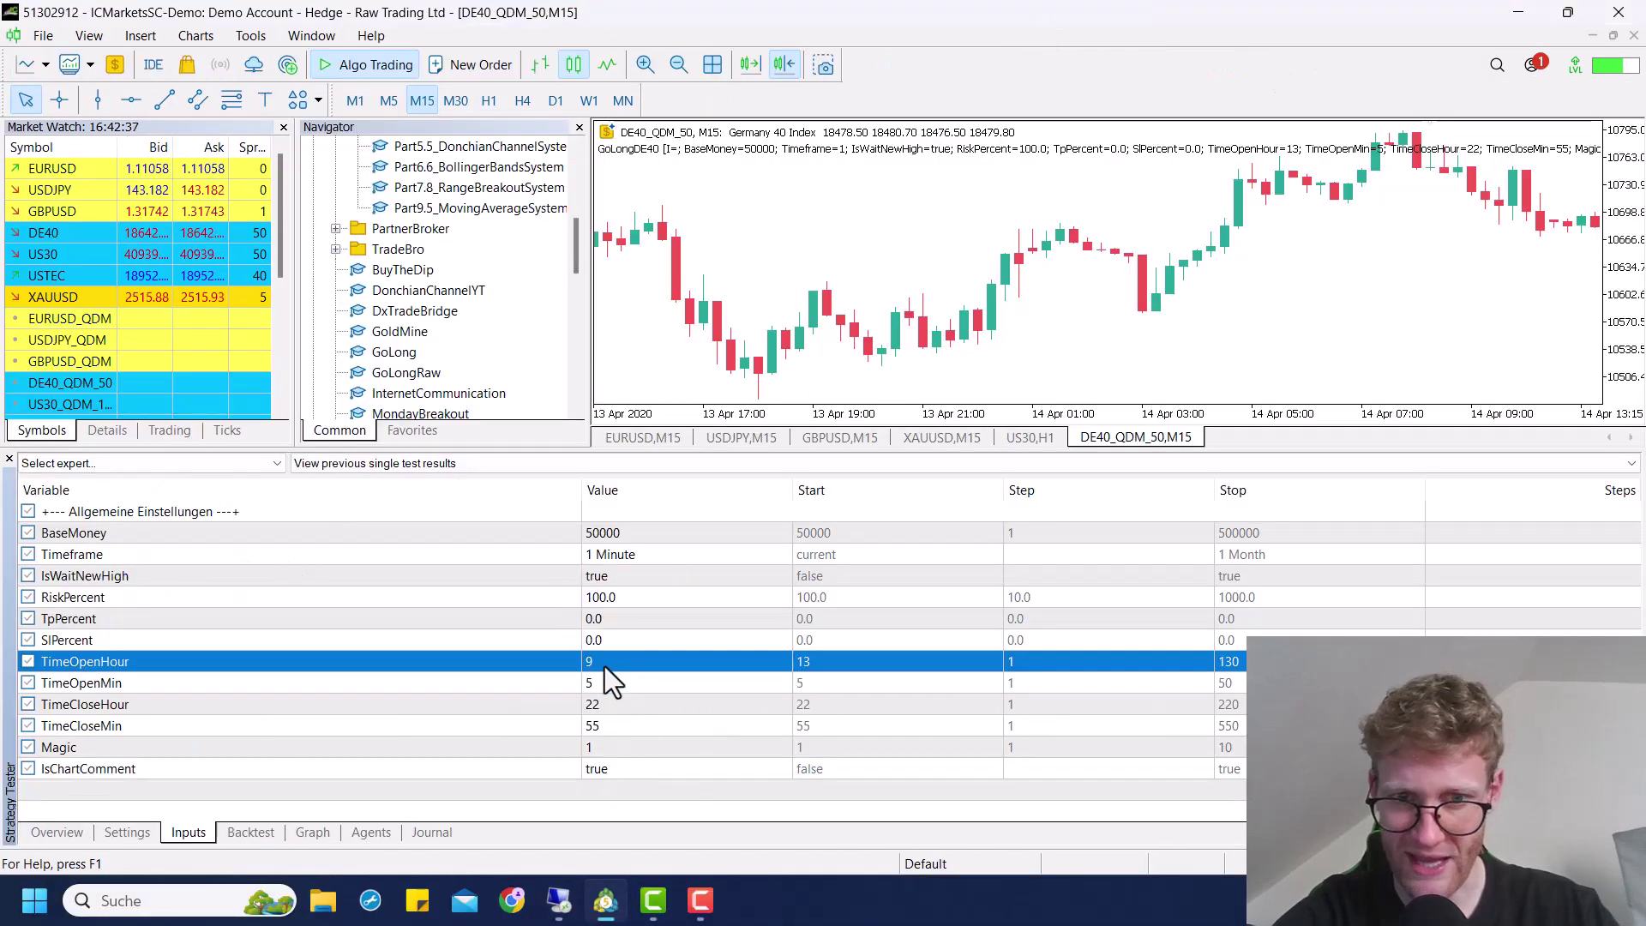
click(884, 747)
click(705, 660)
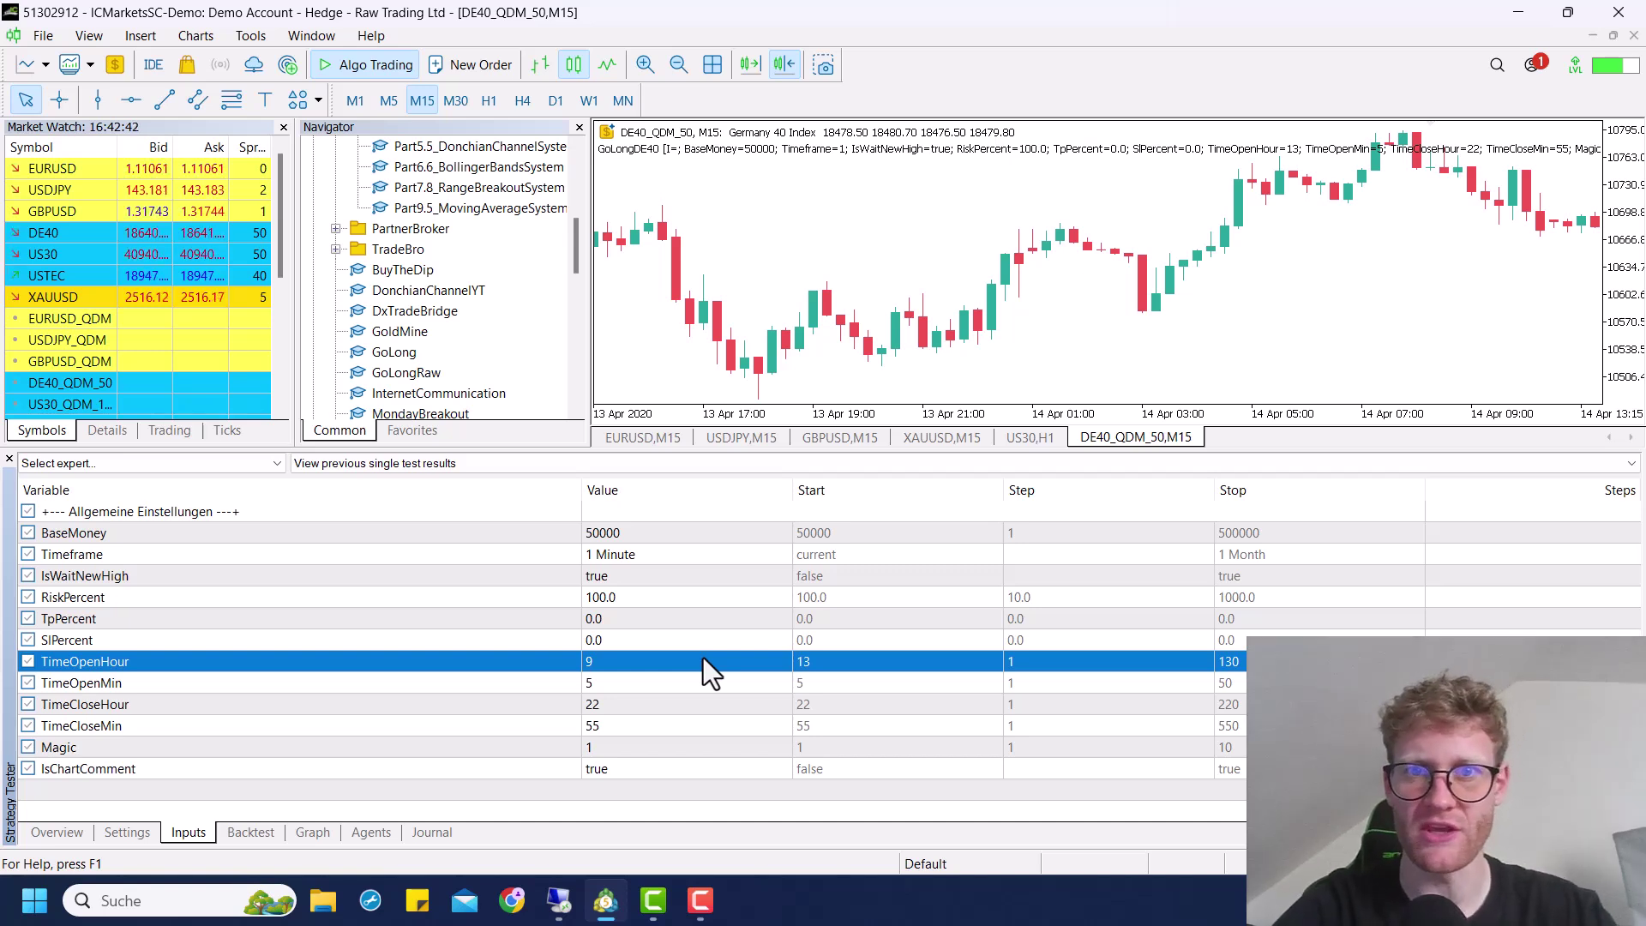
double_click(660, 692)
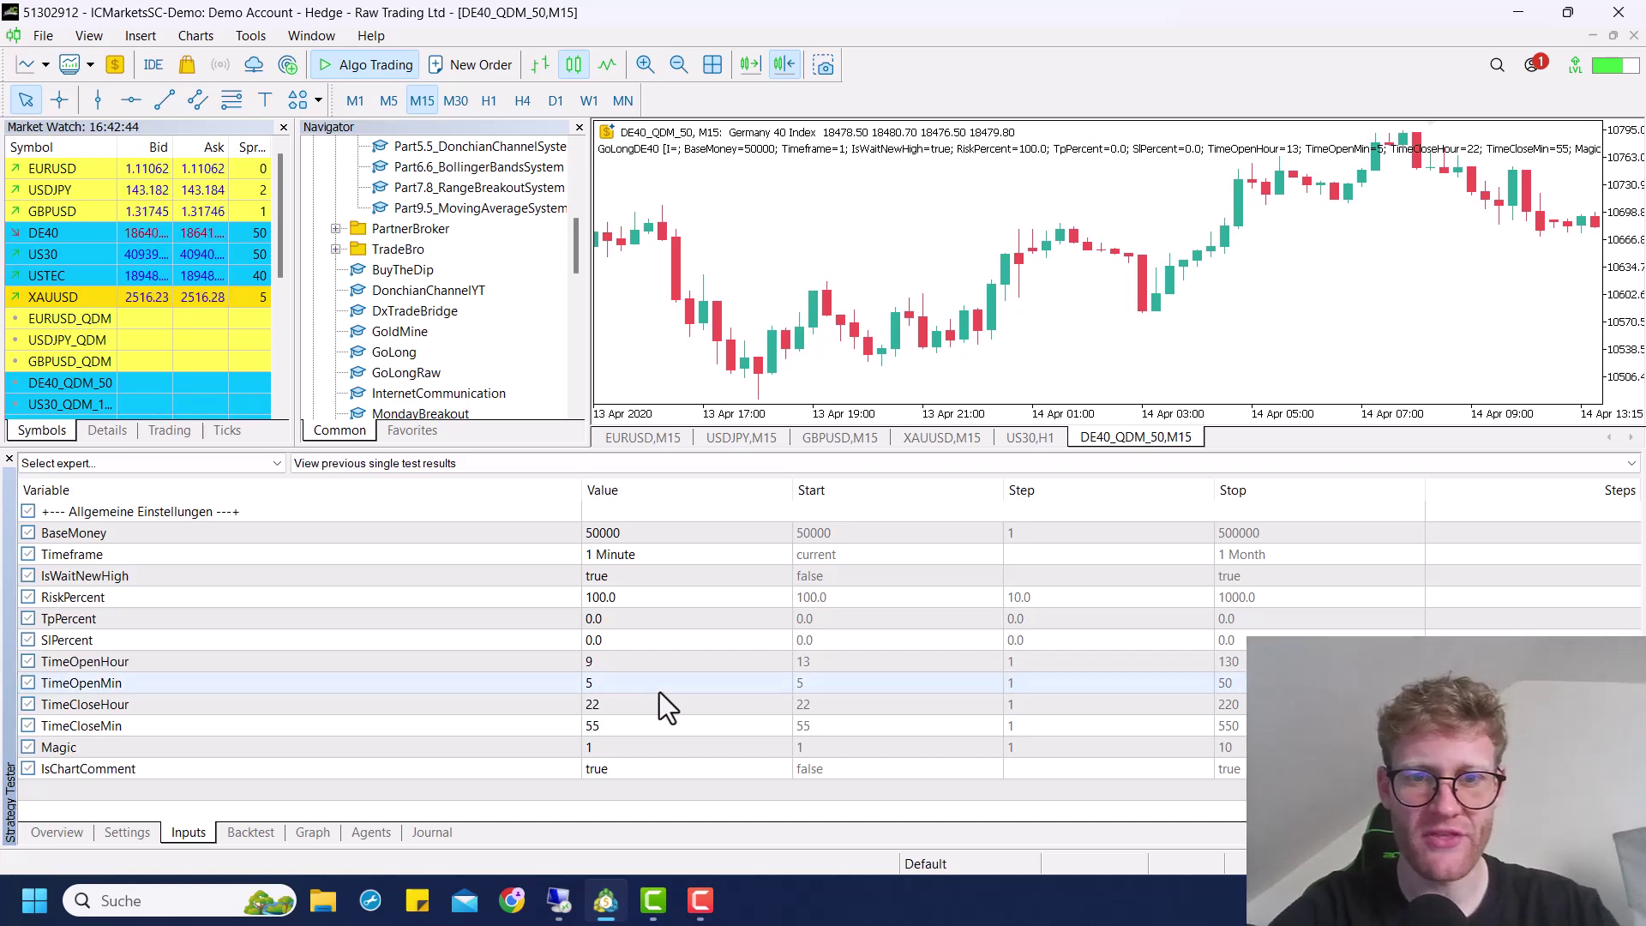
click(1058, 815)
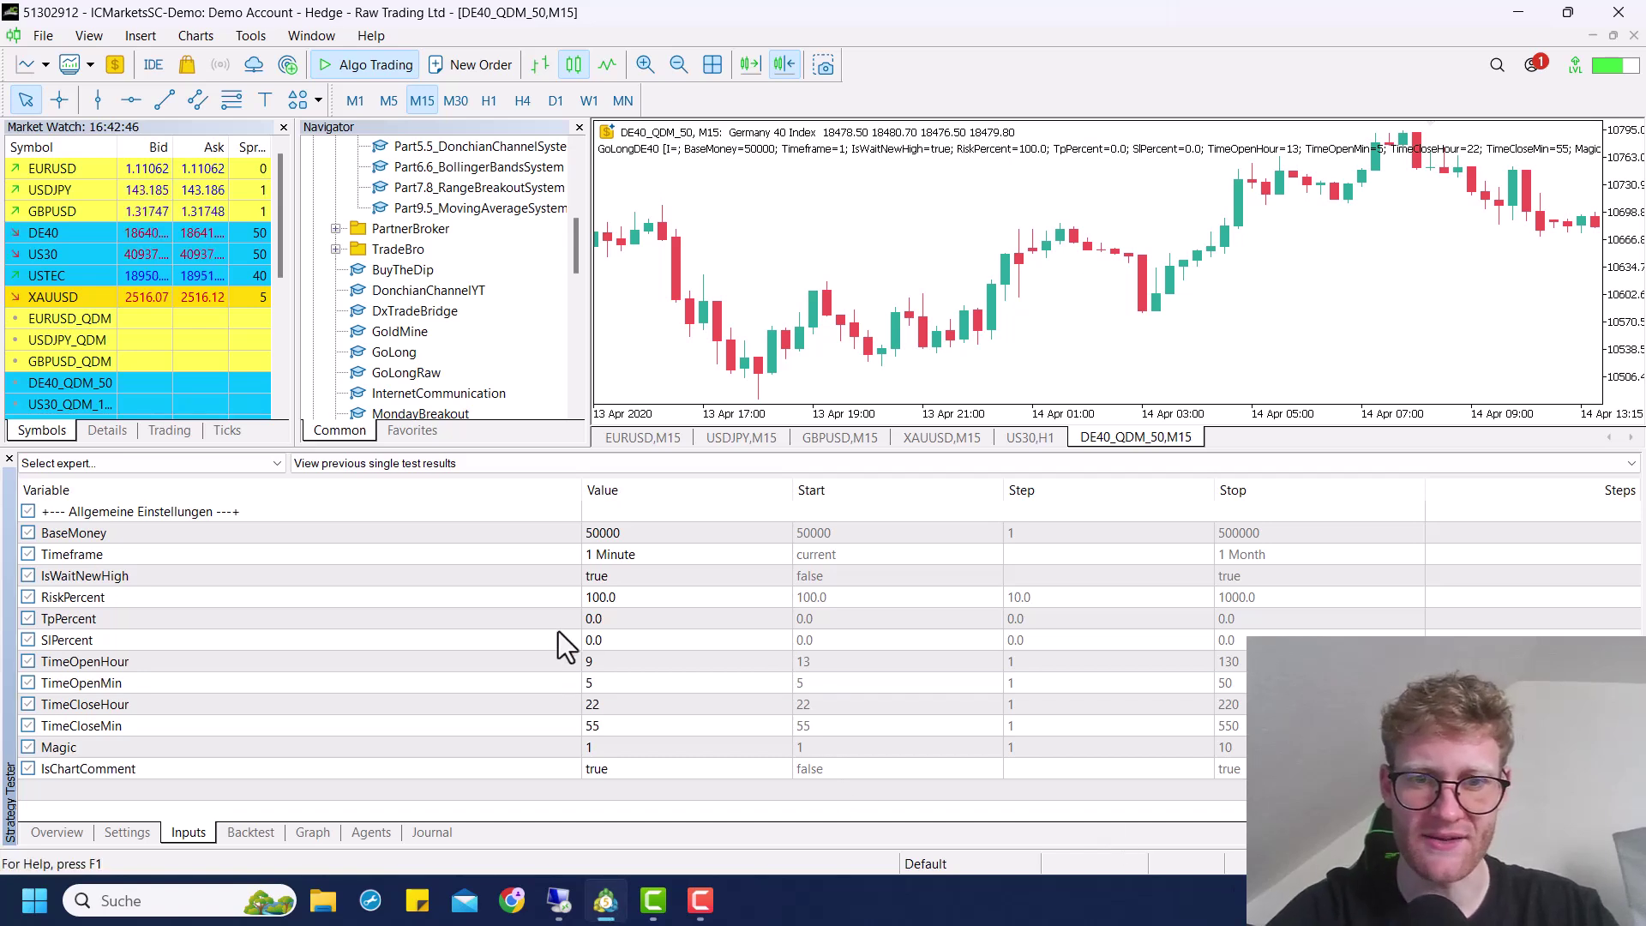
click(600, 663)
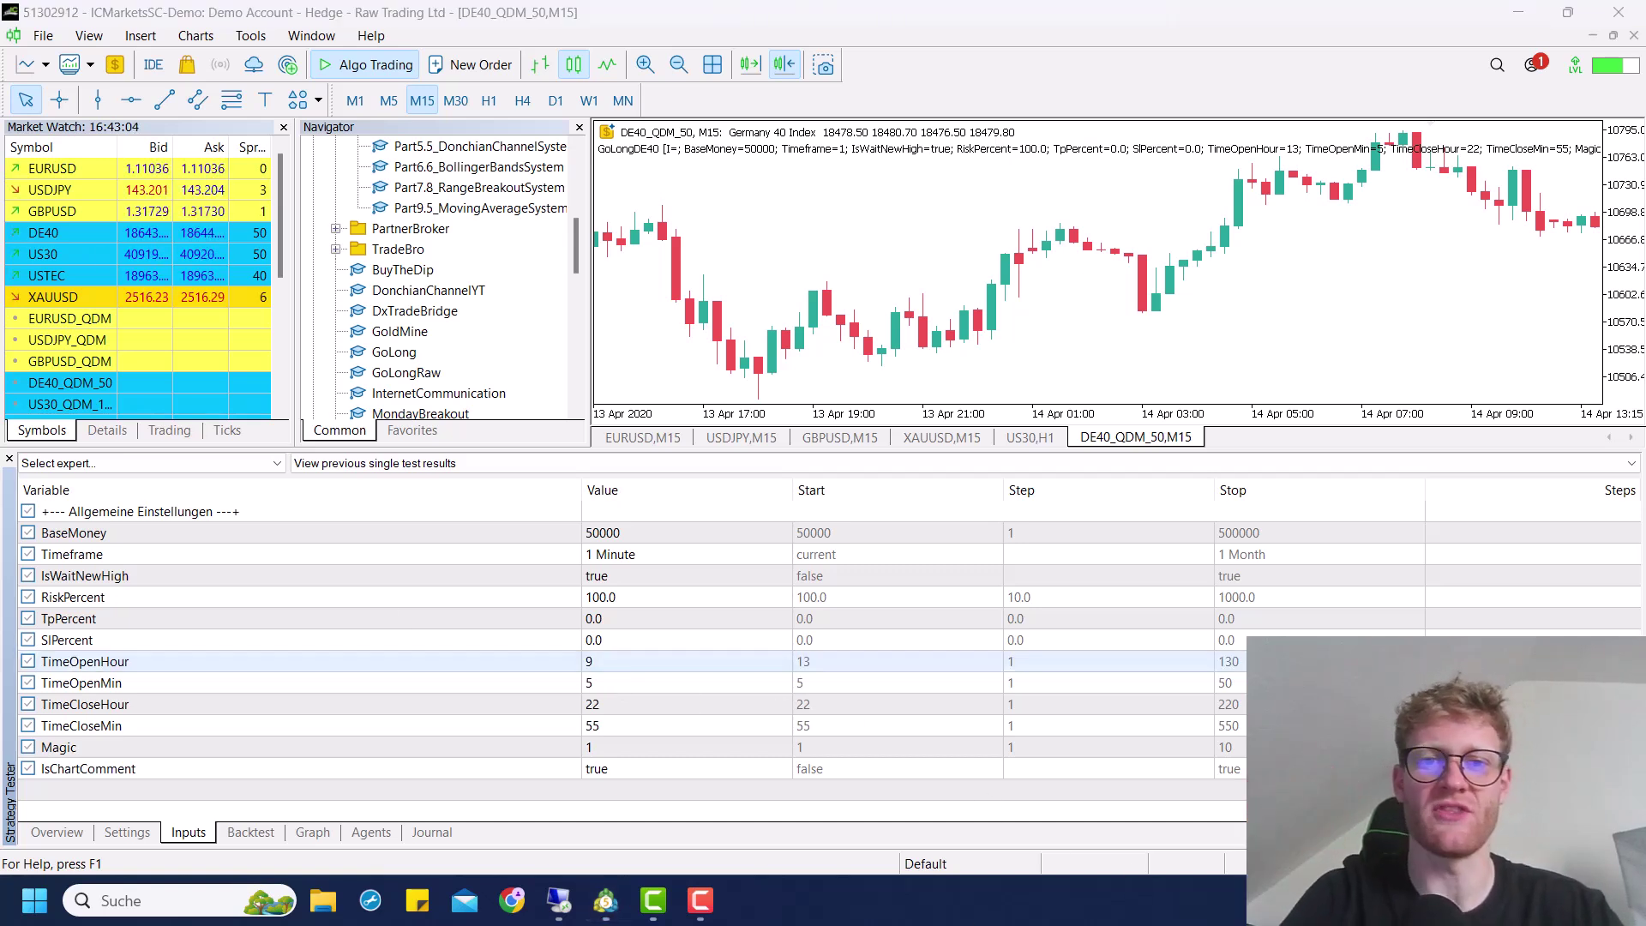
click(758, 727)
click(666, 666)
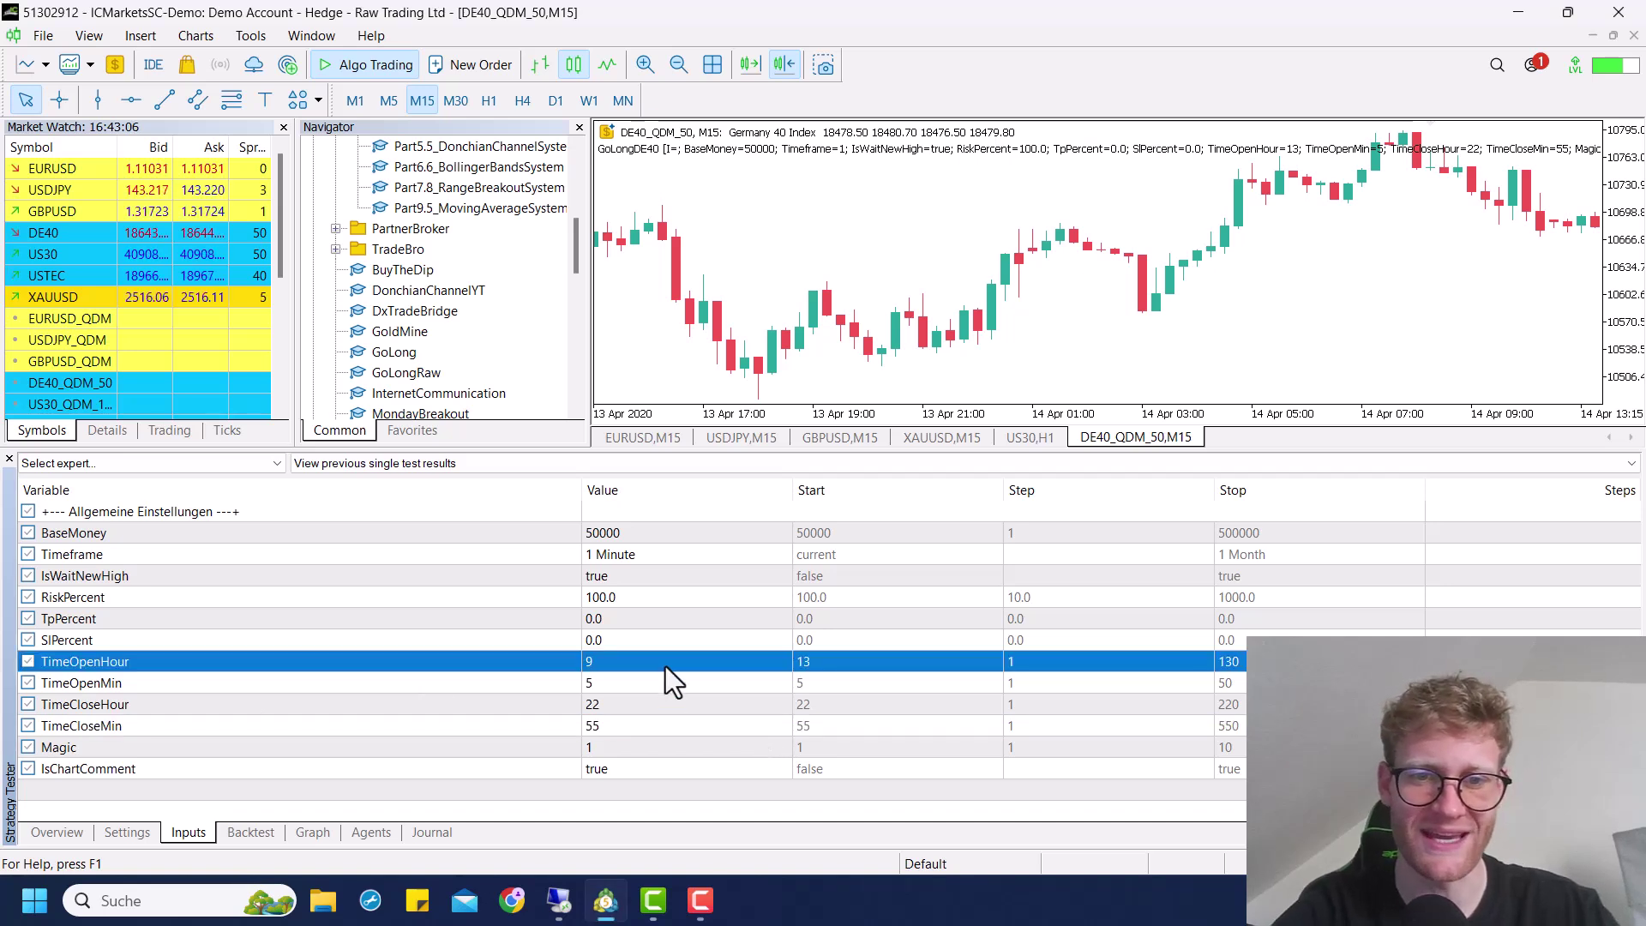
click(607, 580)
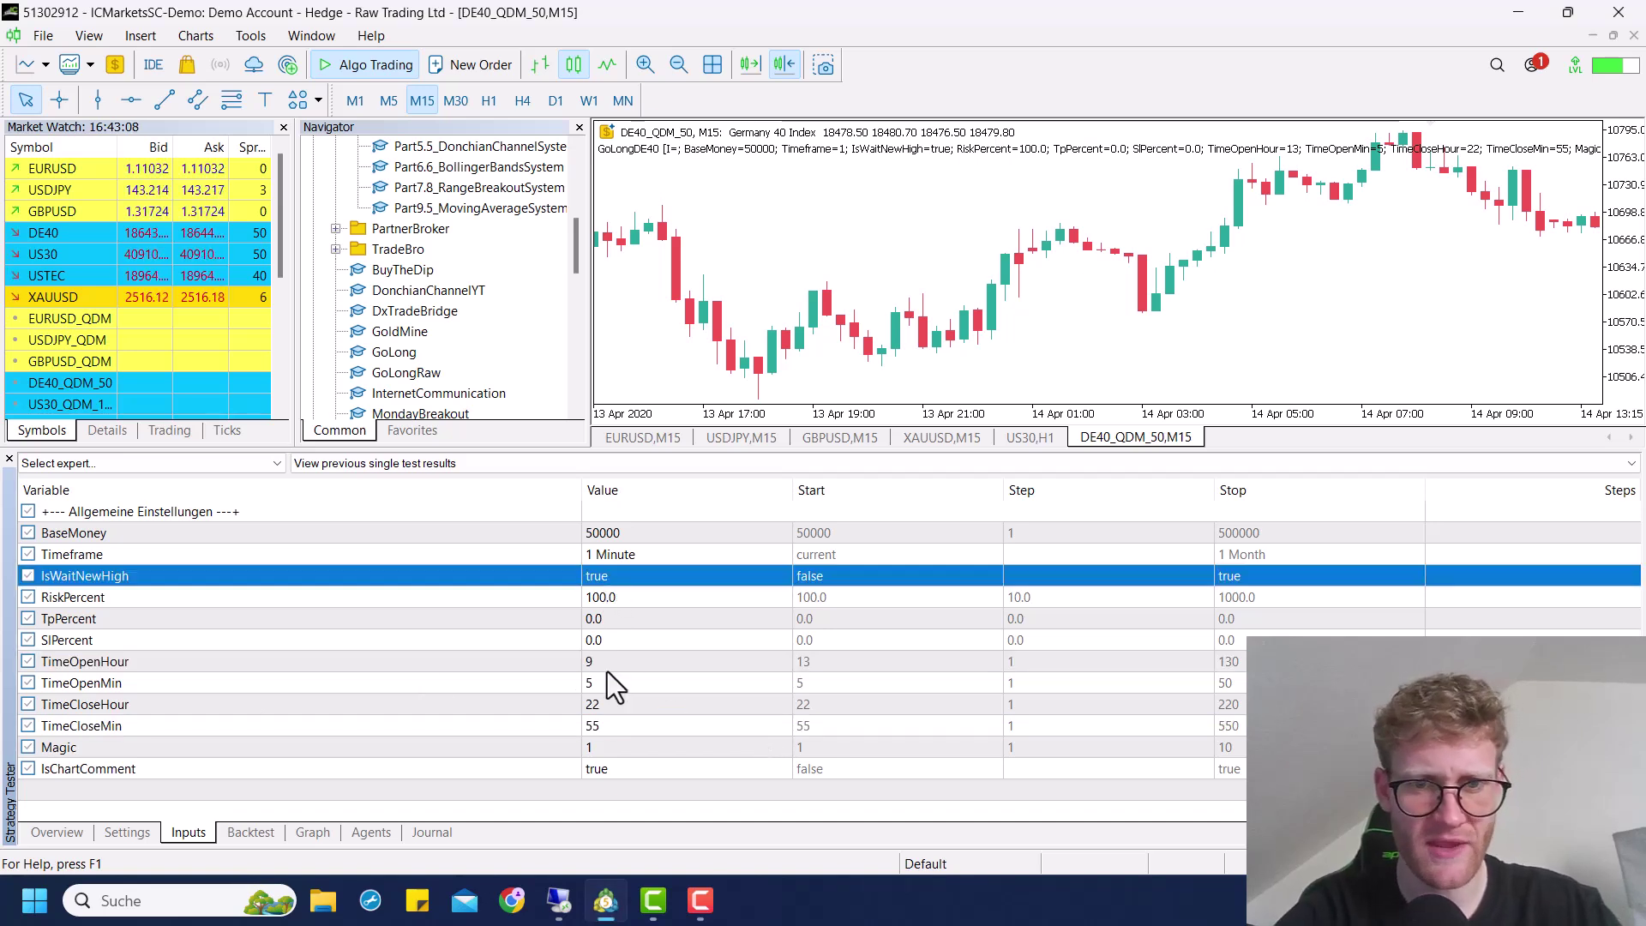
click(612, 683)
click(601, 665)
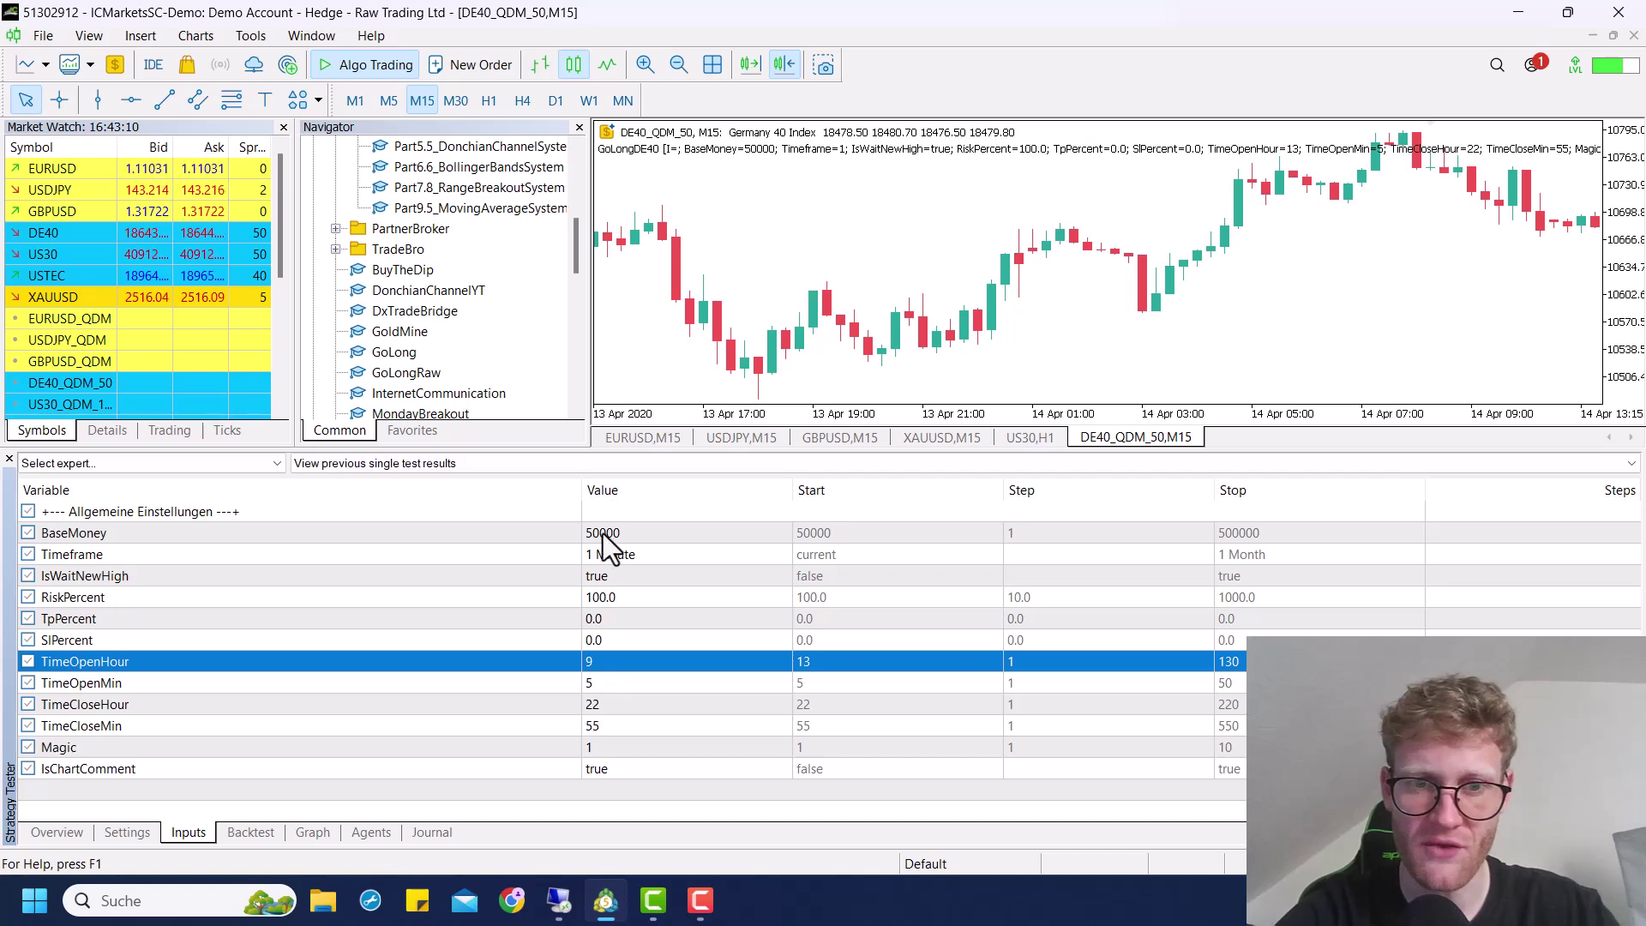
Set IsWaitNewHigh to false and enlarge the rerun backtest's balance and equity graph
click(610, 578)
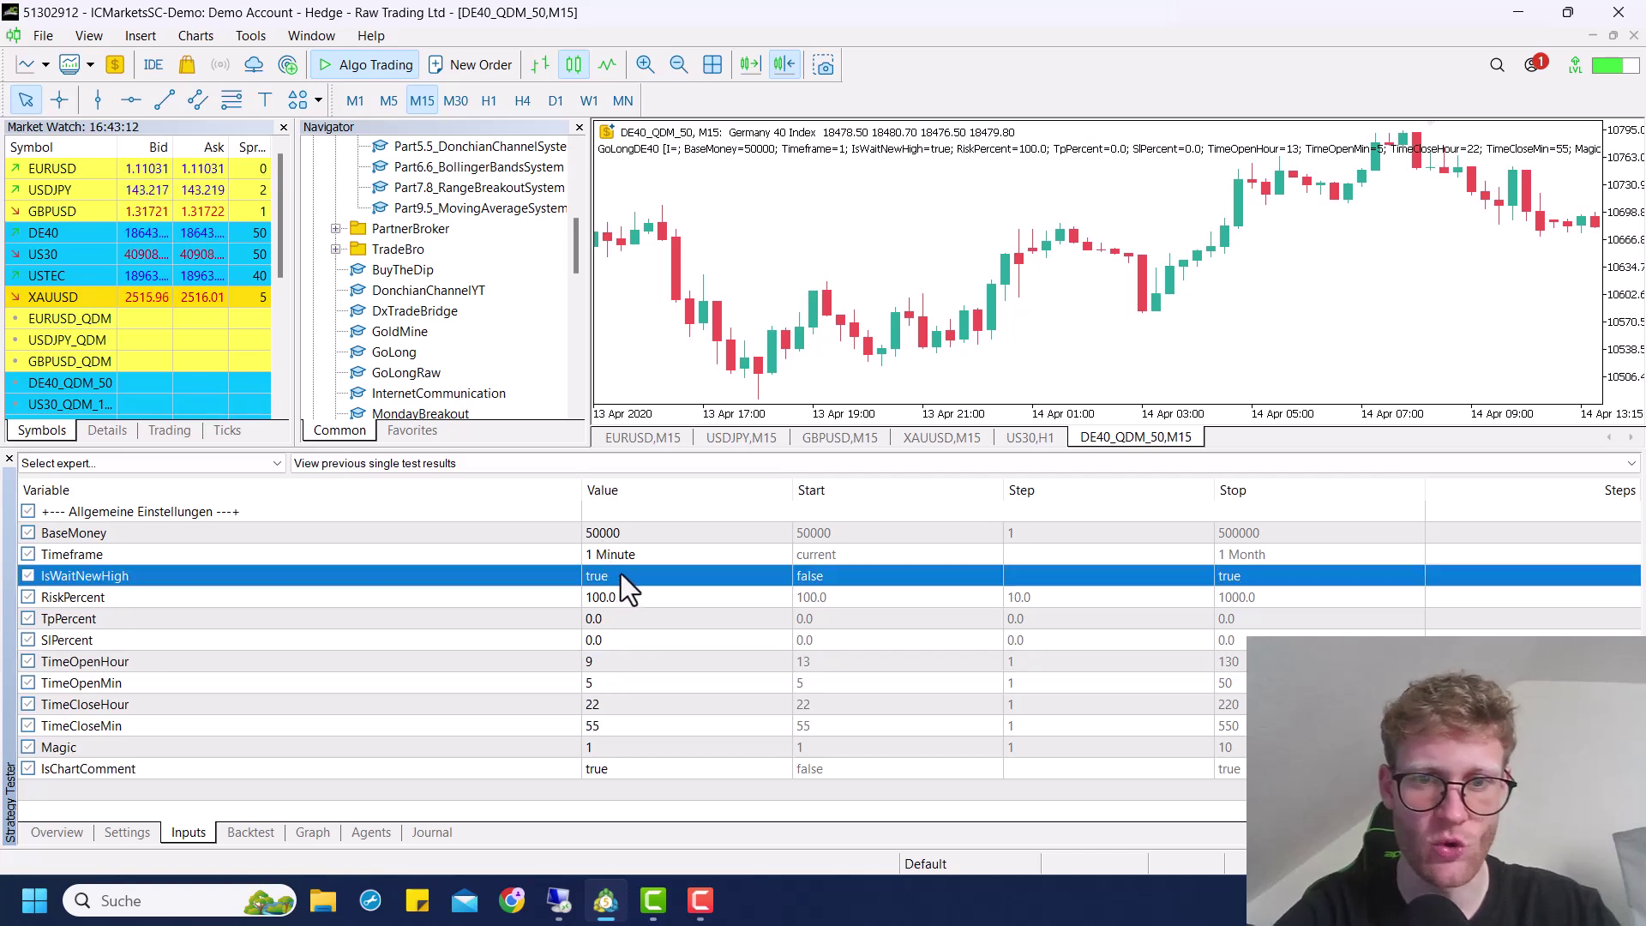
click(621, 574)
click(621, 573)
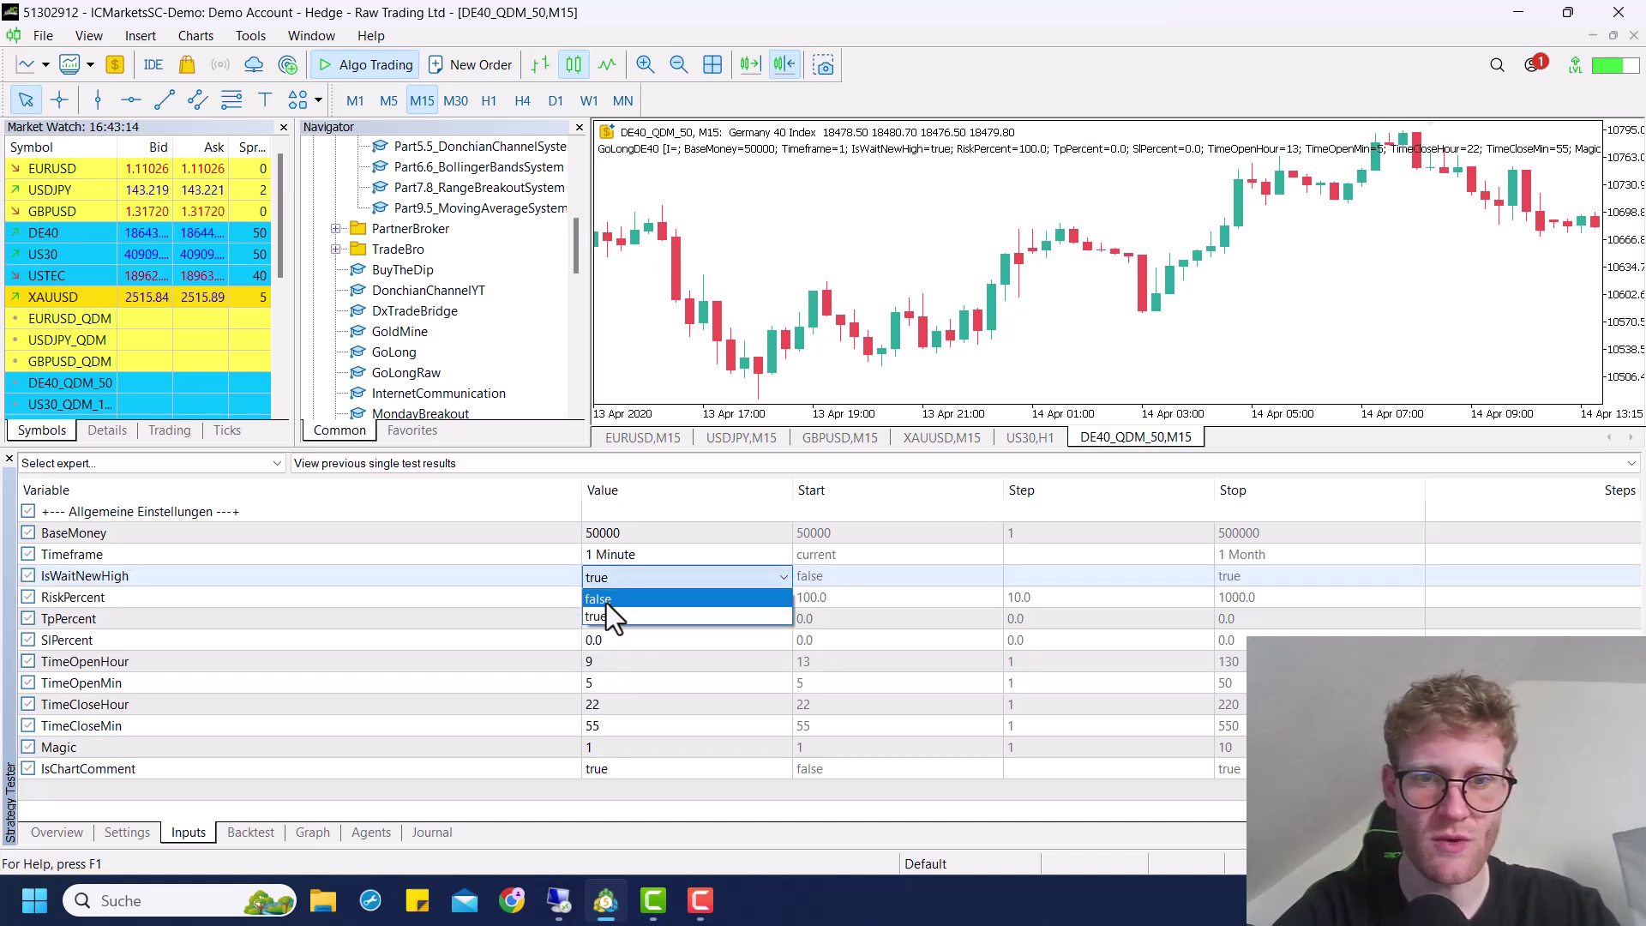
click(606, 601)
click(619, 703)
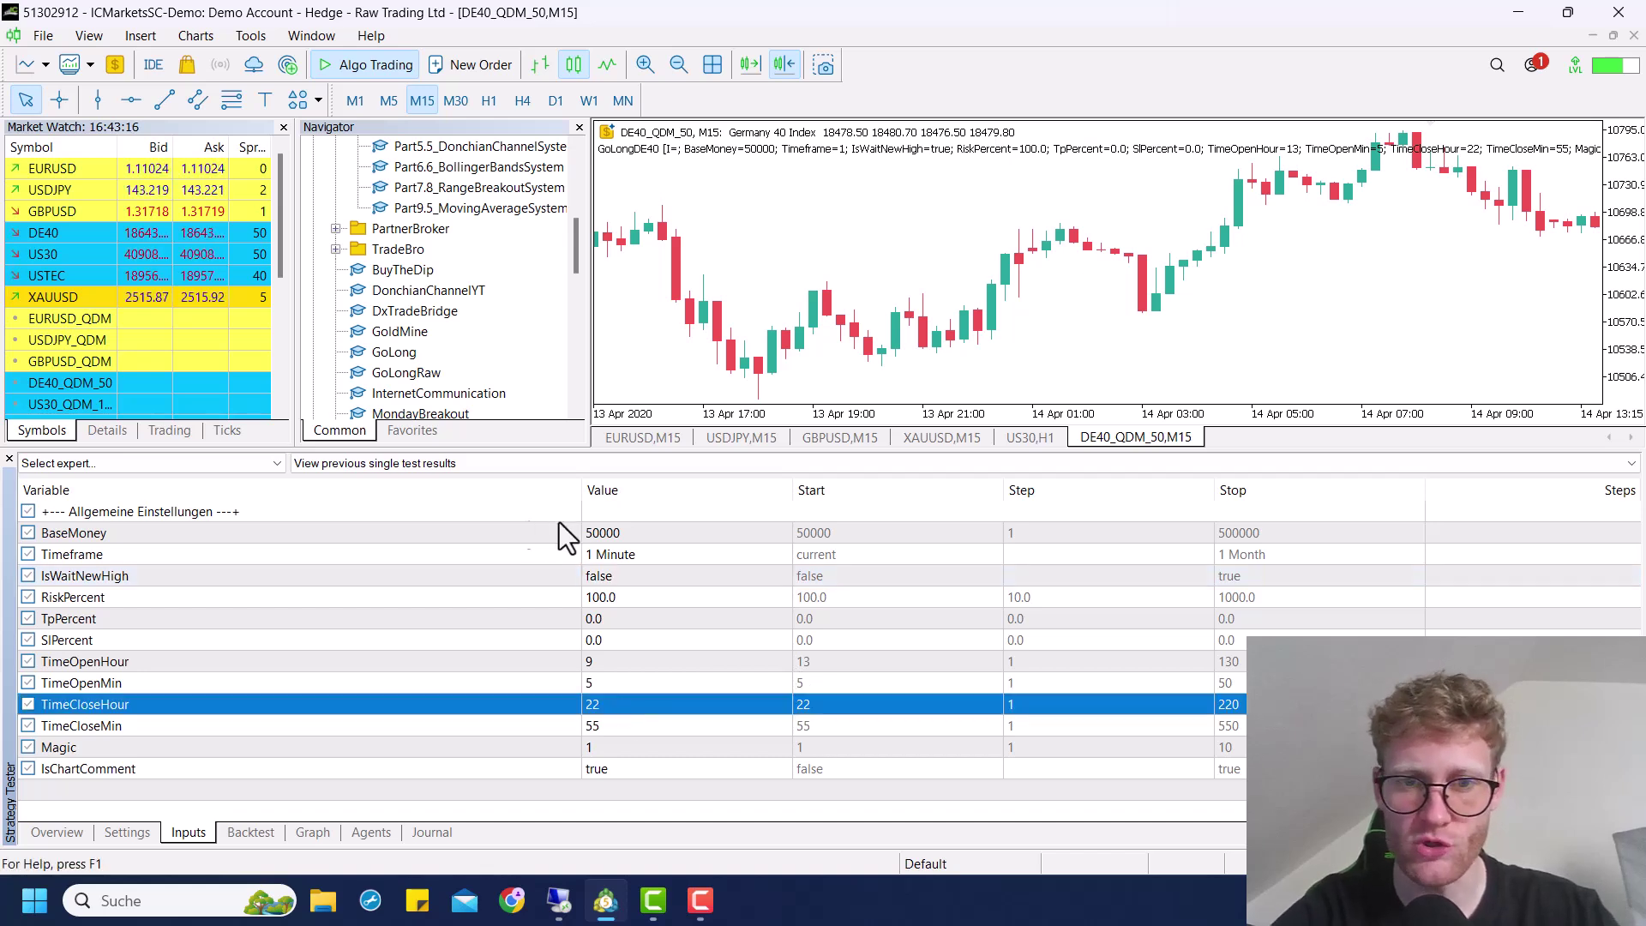
click(584, 597)
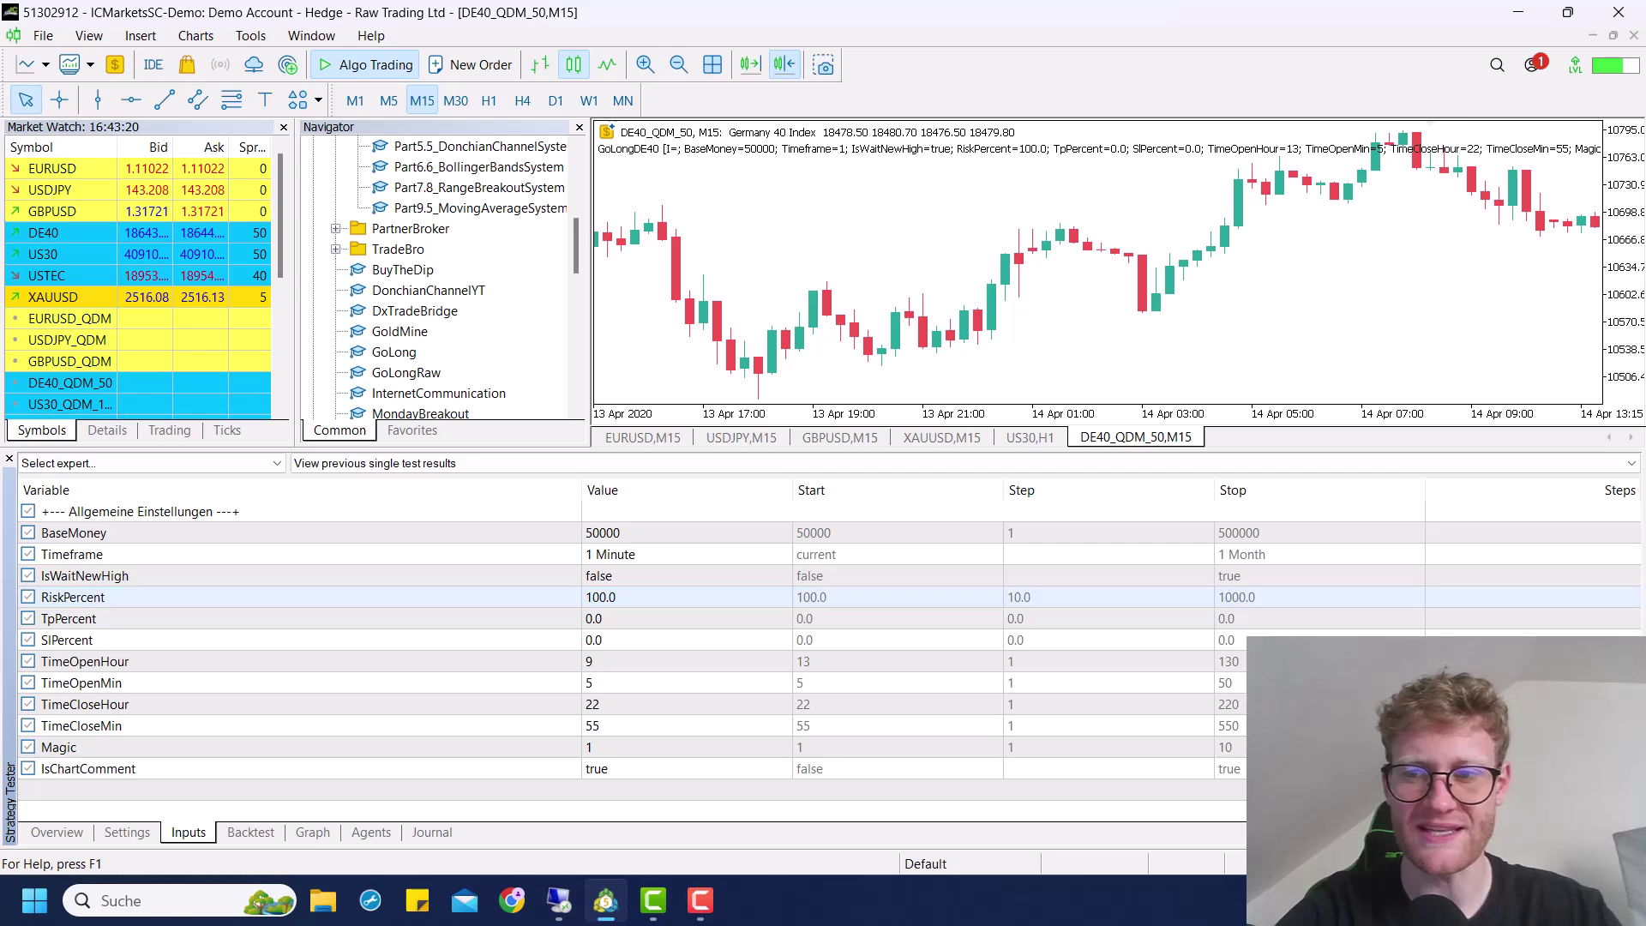
click(244, 836)
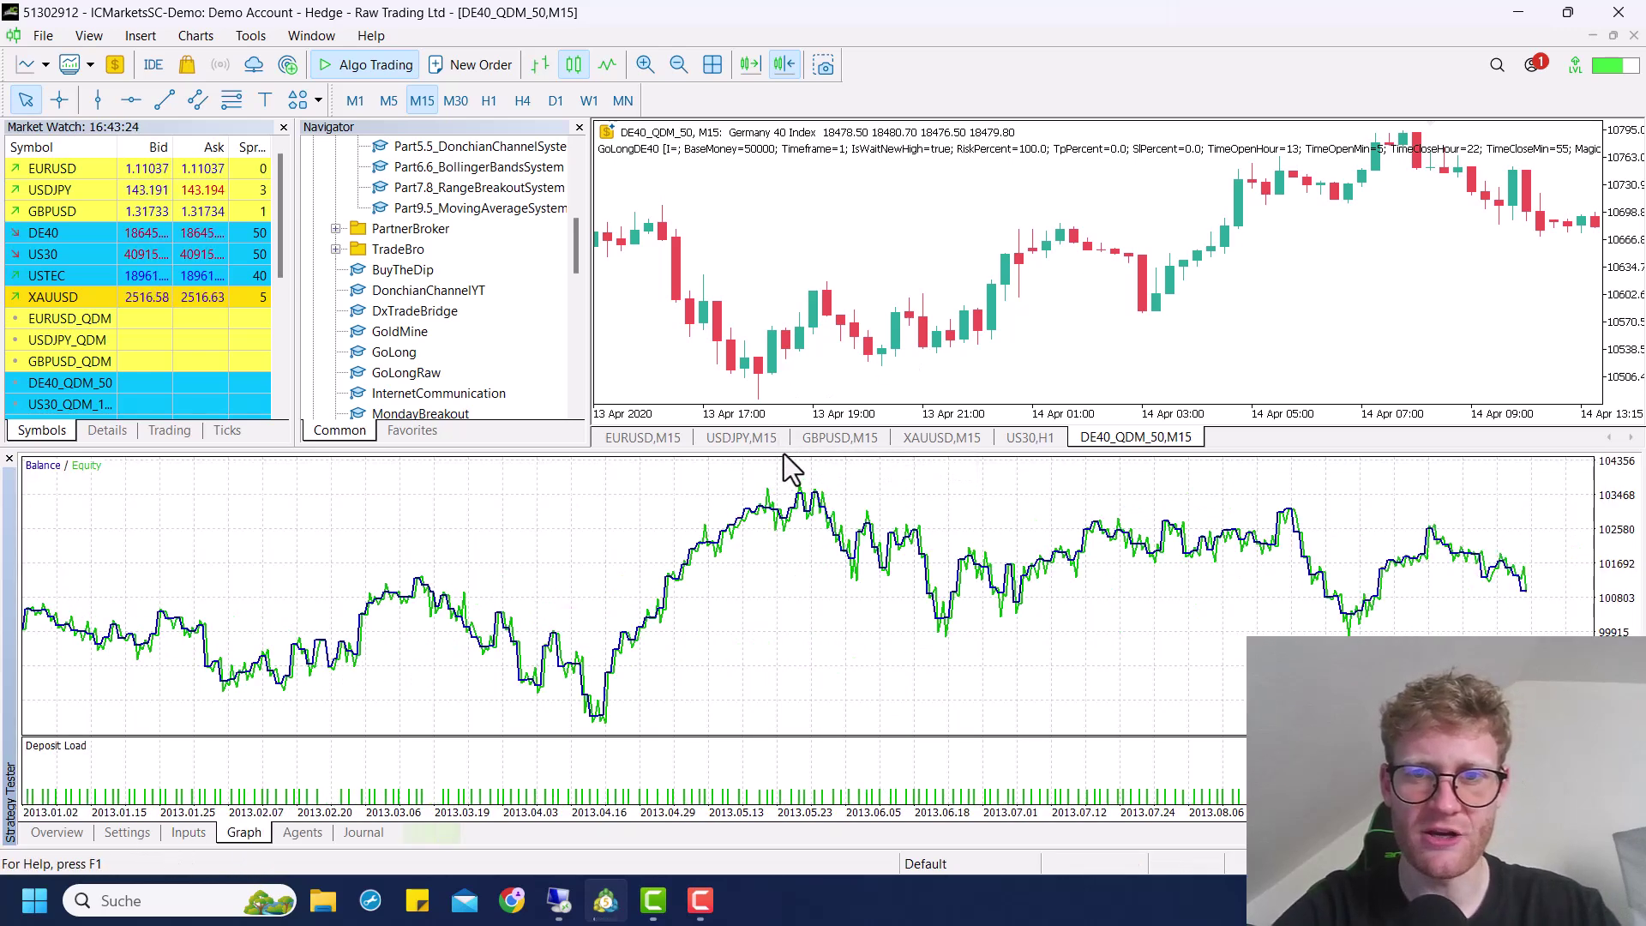
drag(766, 386, 764, 394)
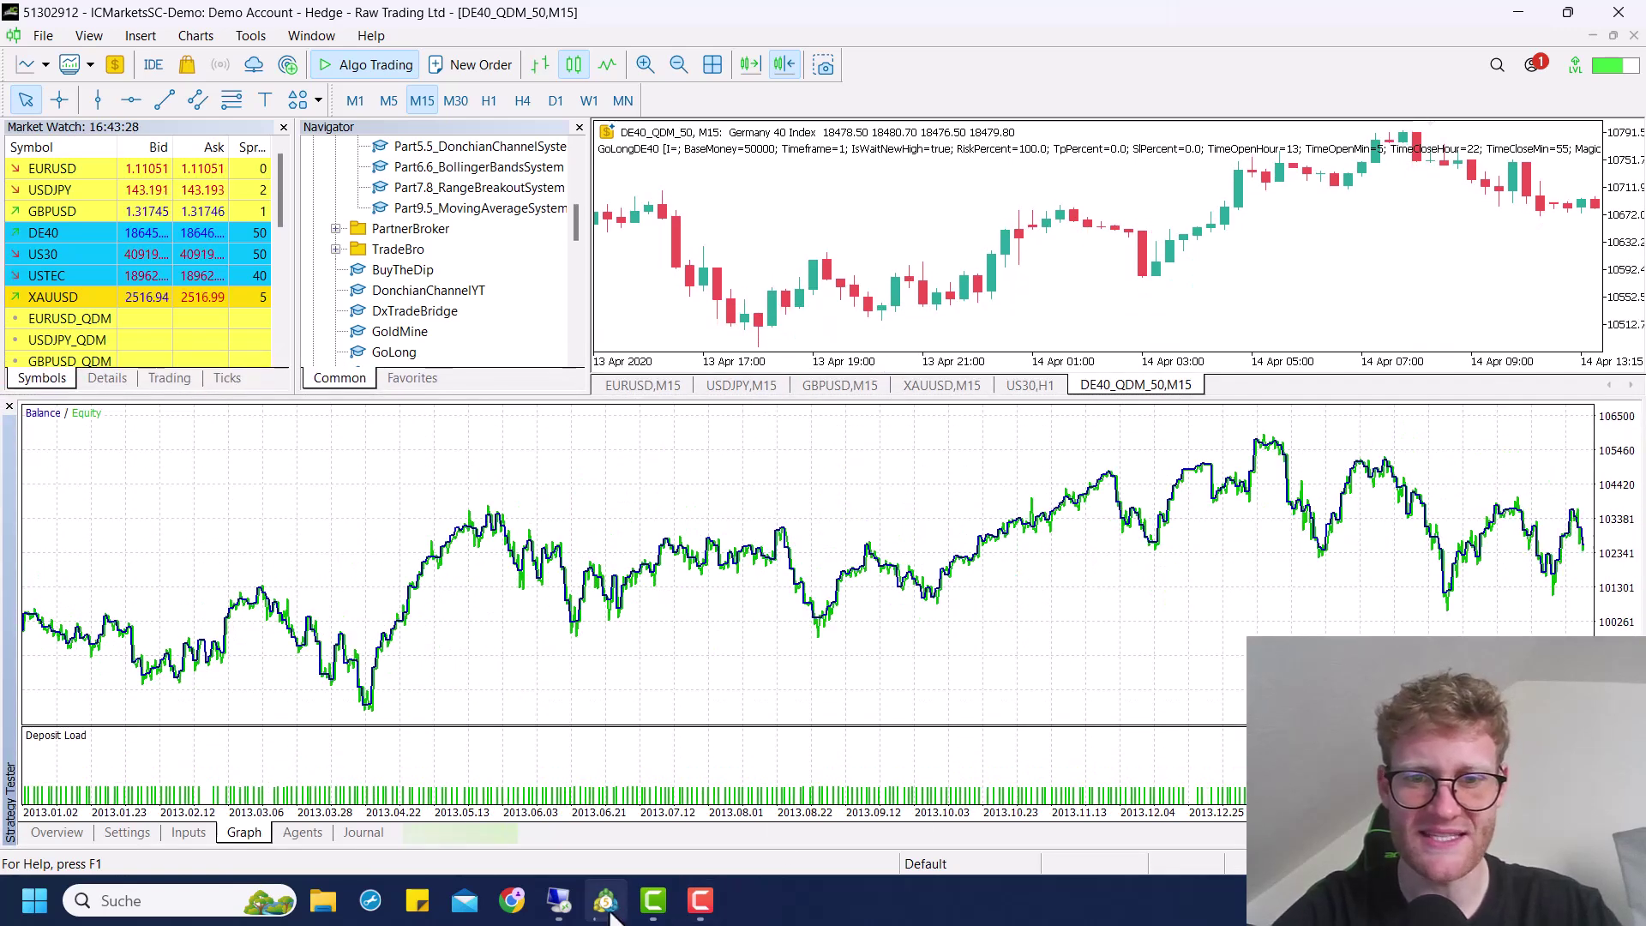
Open the live DE40 GoLong settings and review TimeOpenHour 9, TimeOpenMin 5 and TimeCloseHour
click(558, 901)
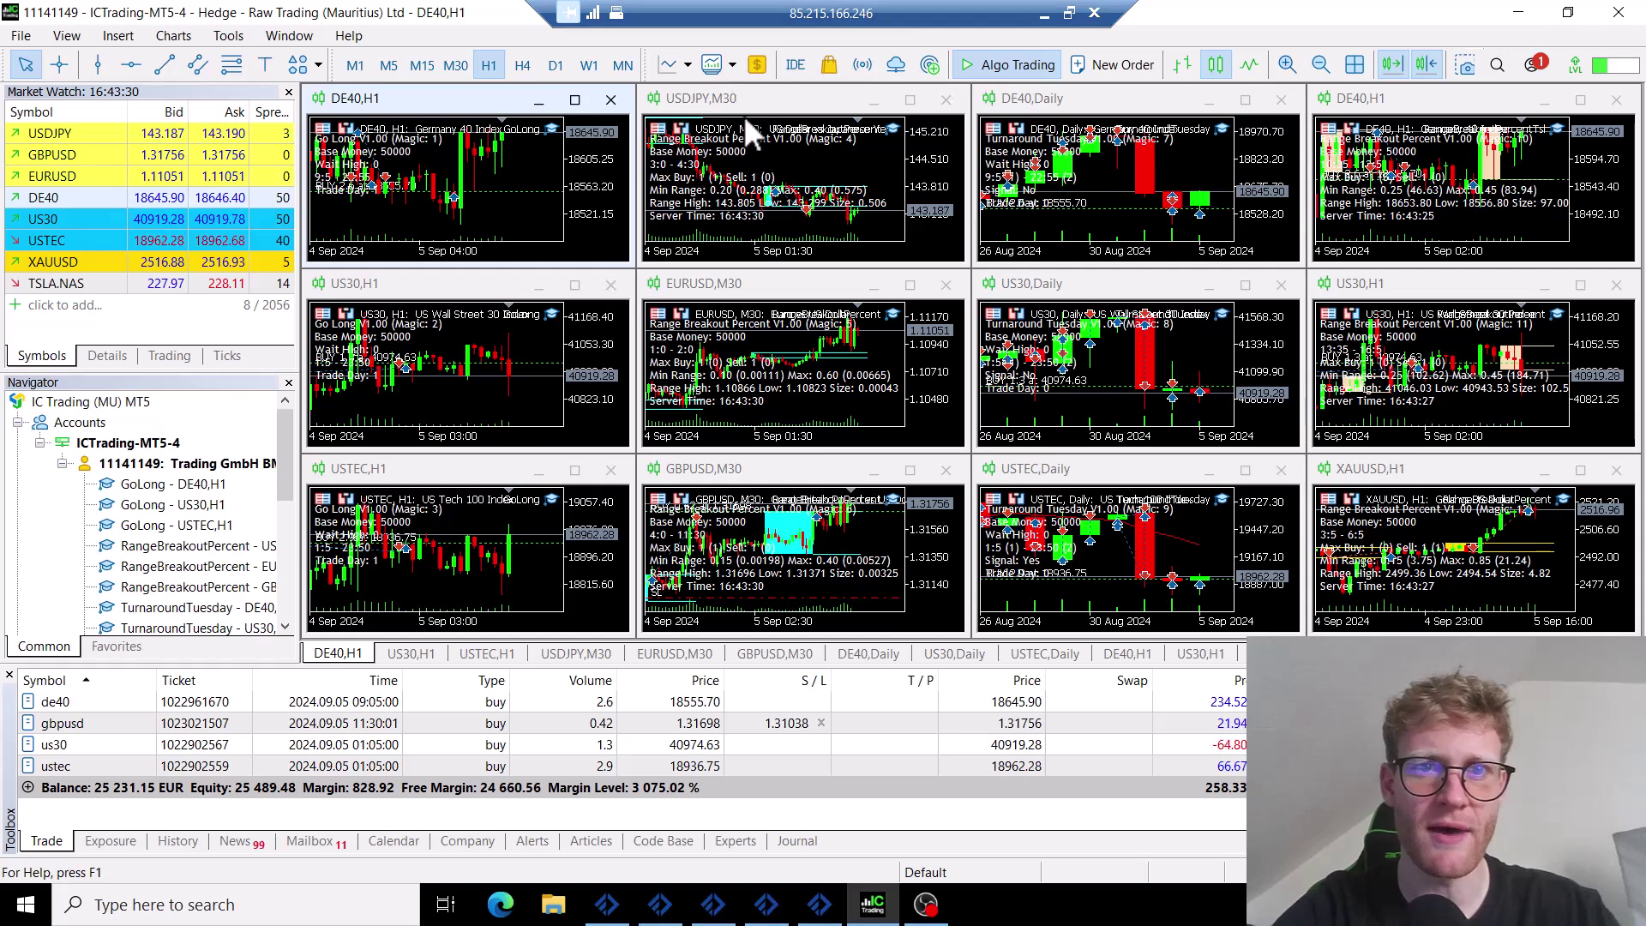
click(550, 122)
click(922, 328)
click(869, 349)
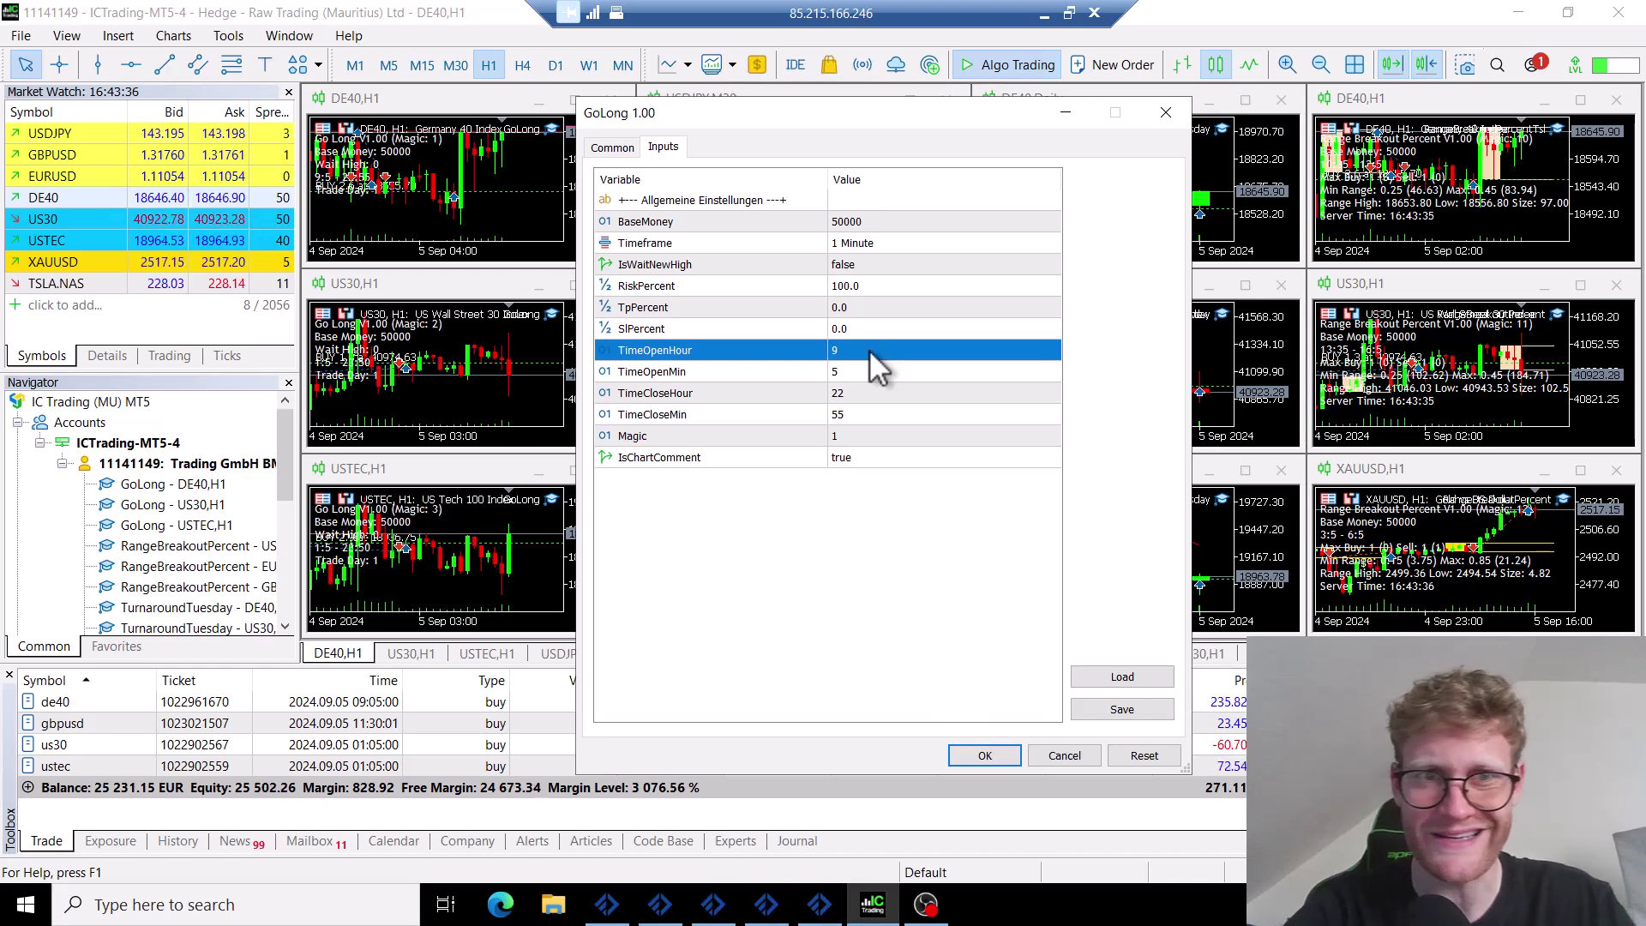
click(875, 370)
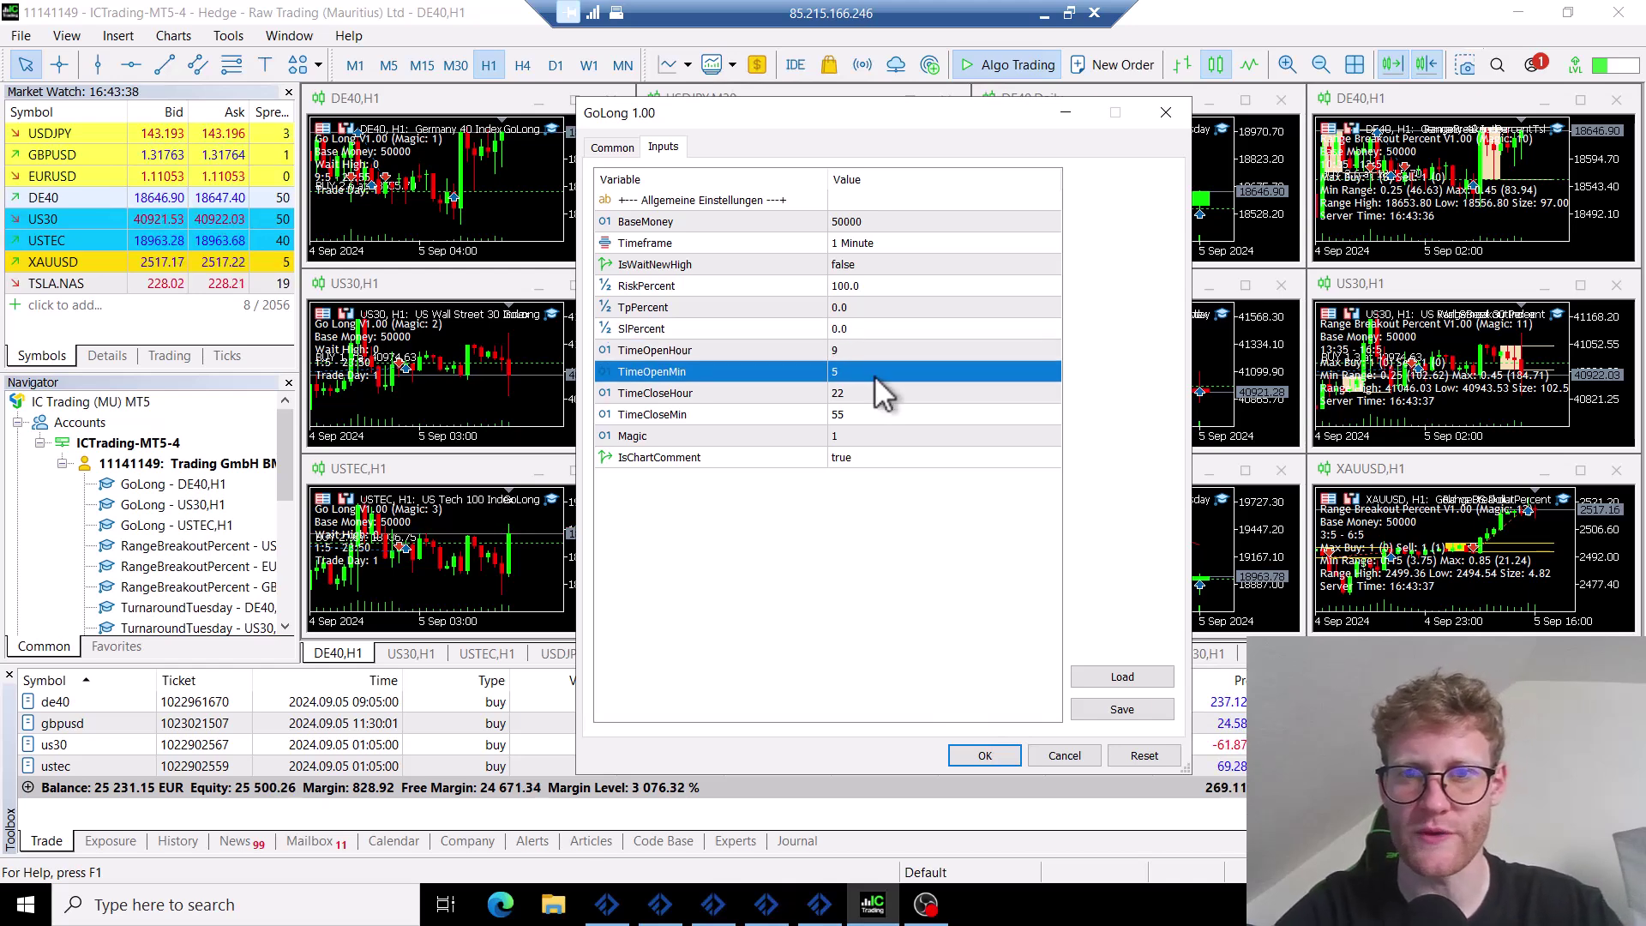
click(886, 348)
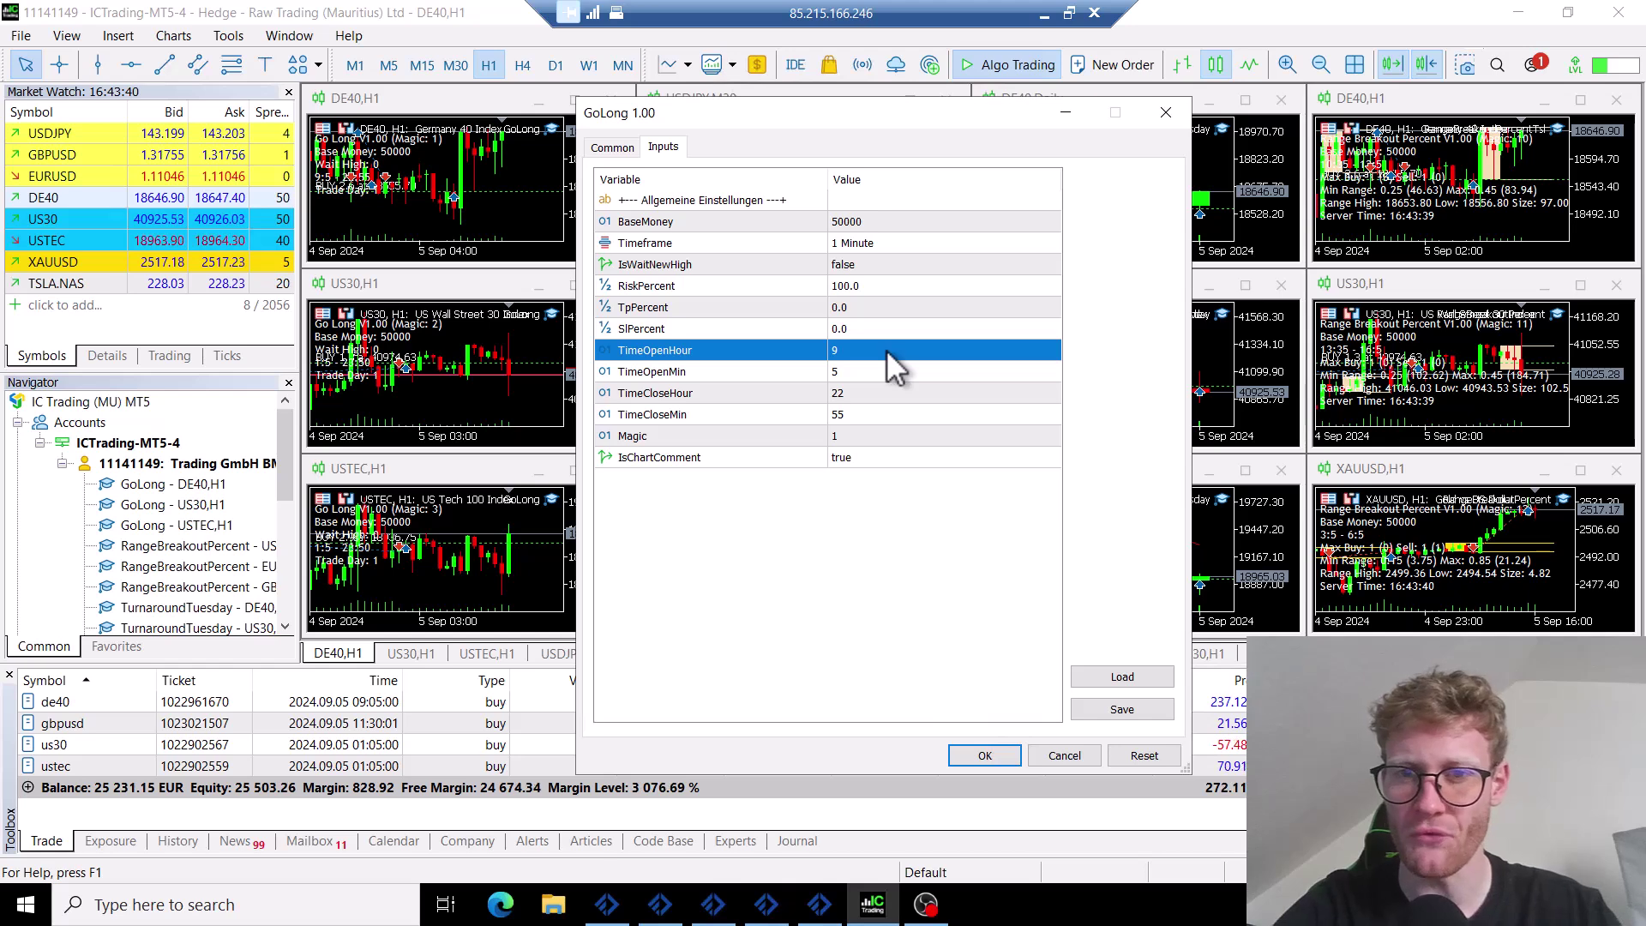
click(853, 369)
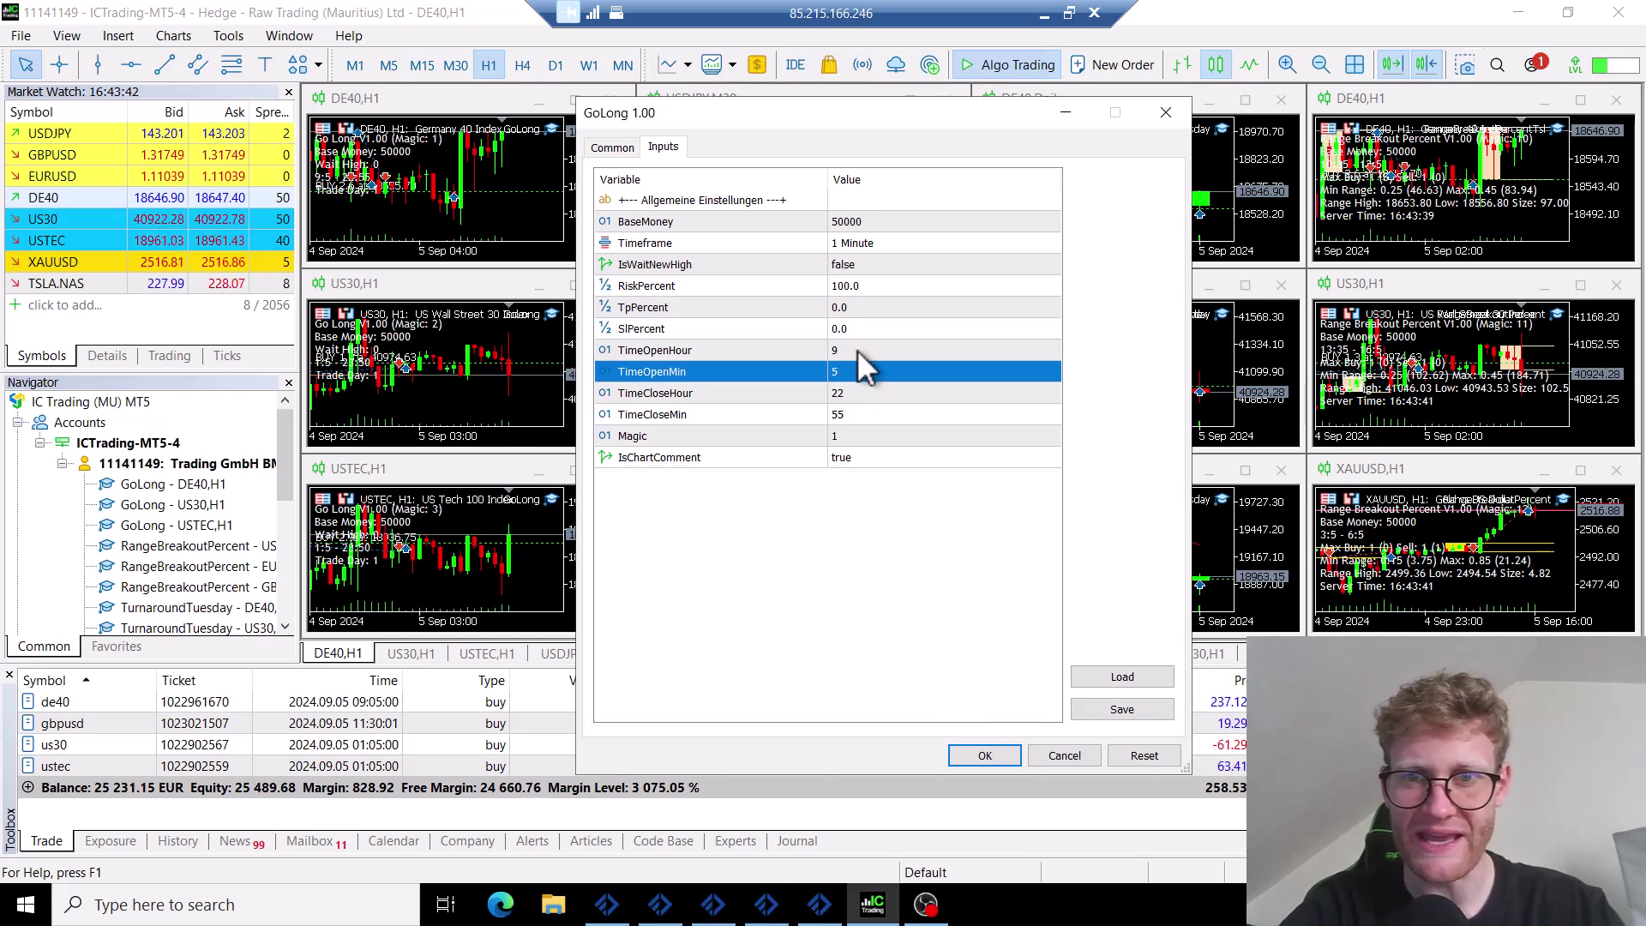
click(871, 397)
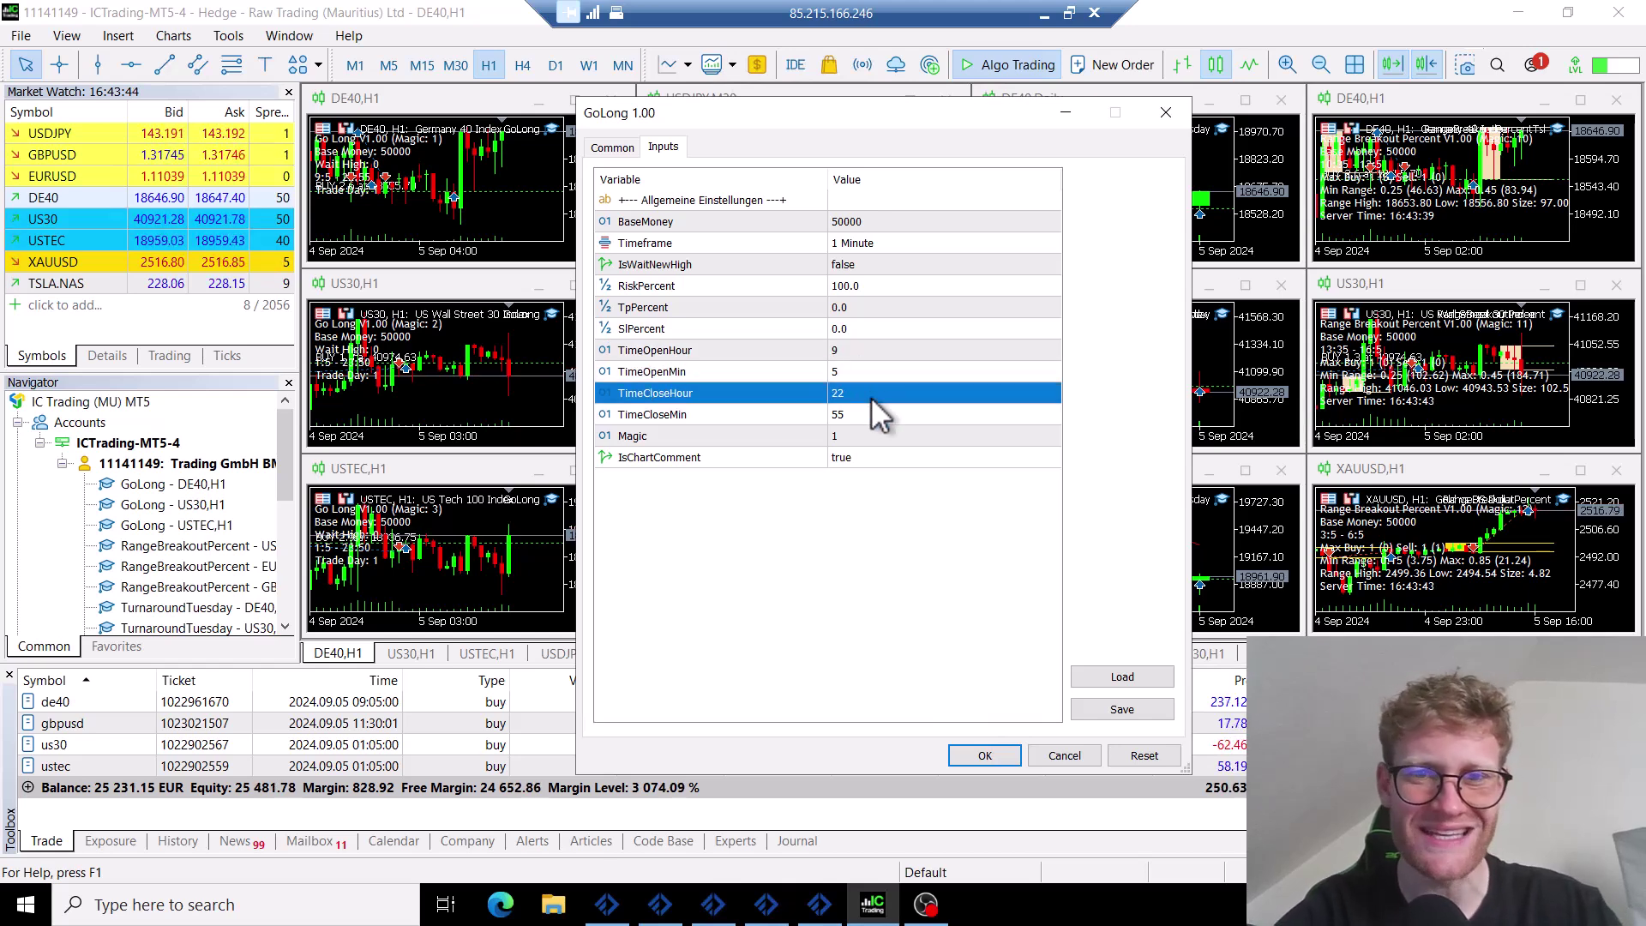
Review RiskPercent, TpPercent, SlPercent and IsWaitNewHigh false, then cancel without changes
click(868, 294)
click(875, 307)
key(Down)
key(Up)
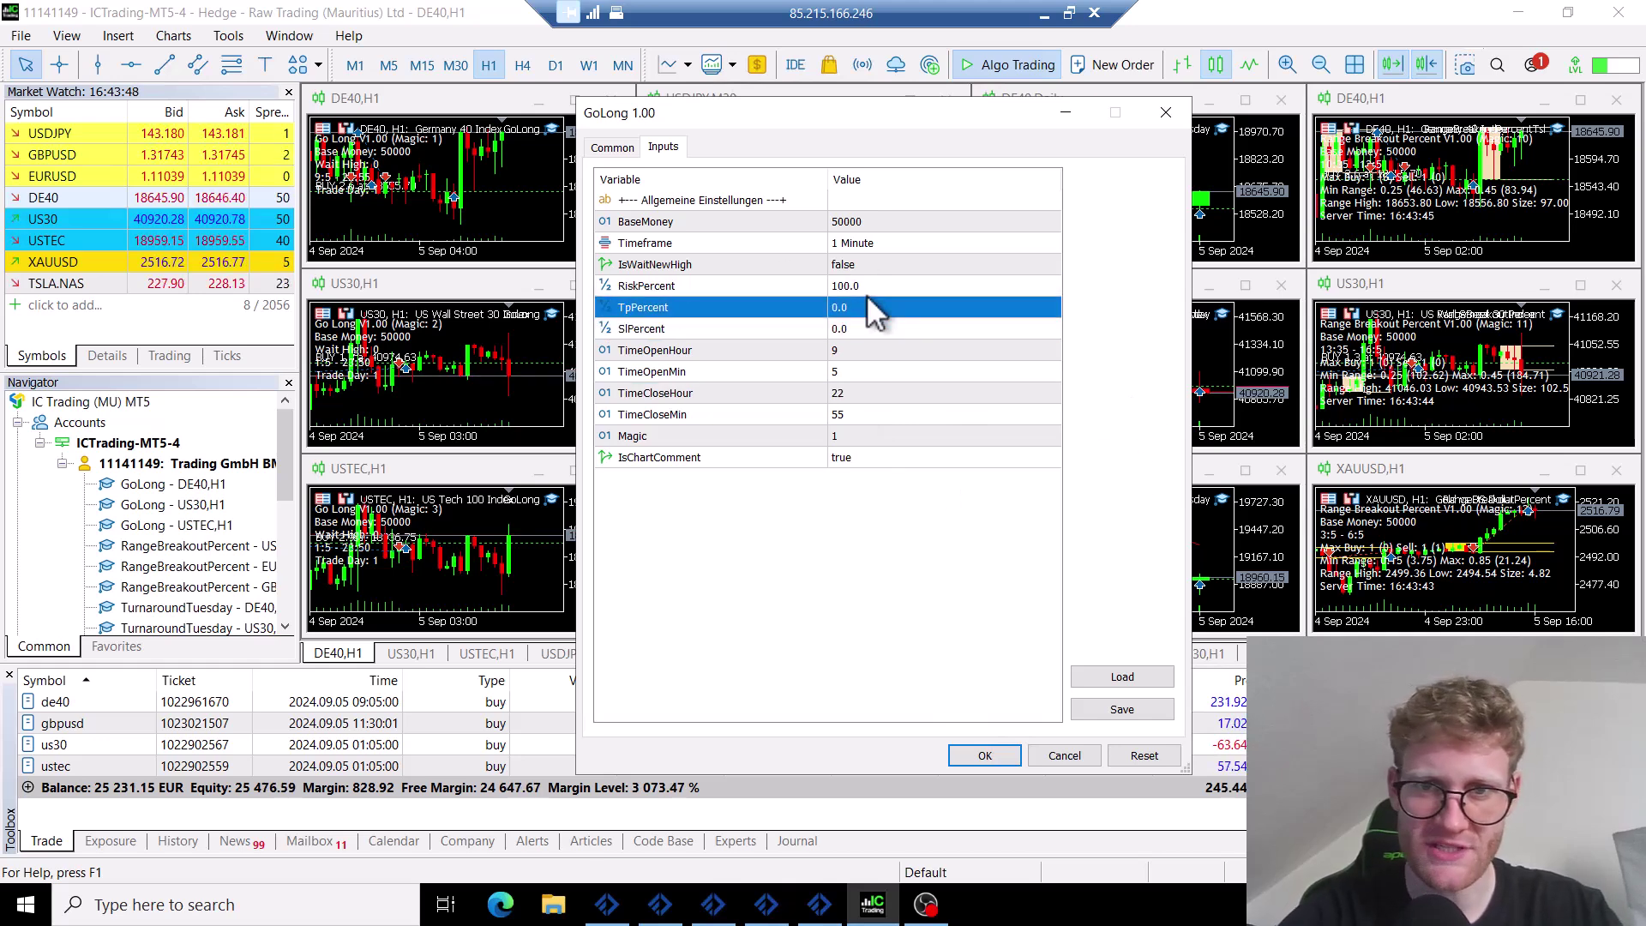
key(Down)
key(Up)
key(Up)
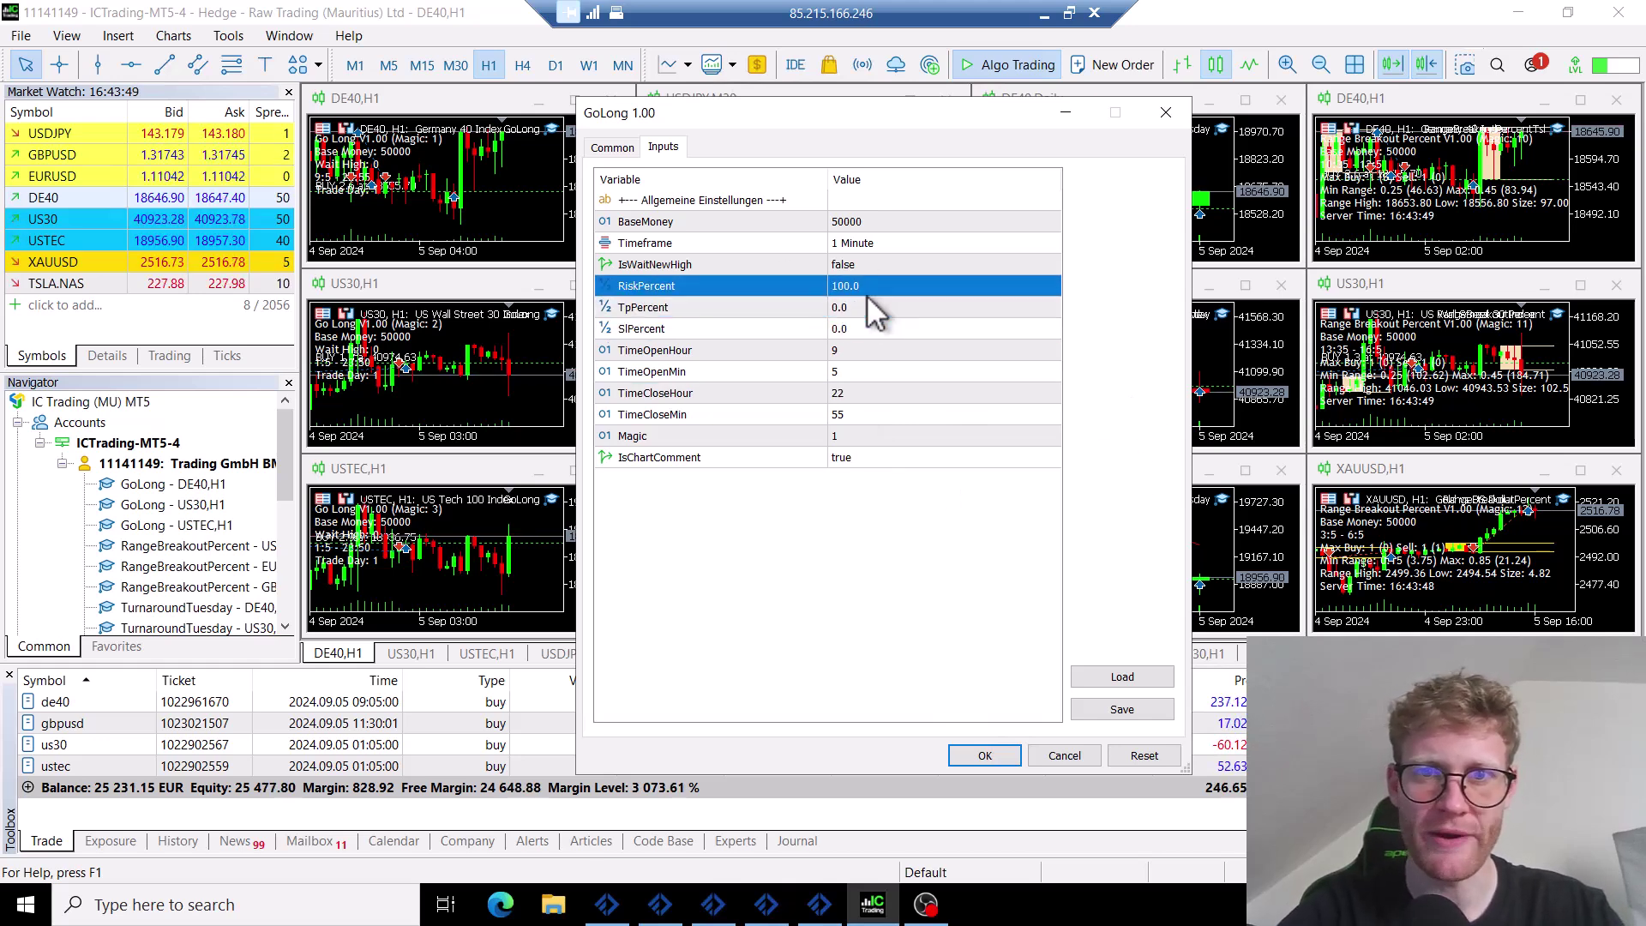
click(817, 264)
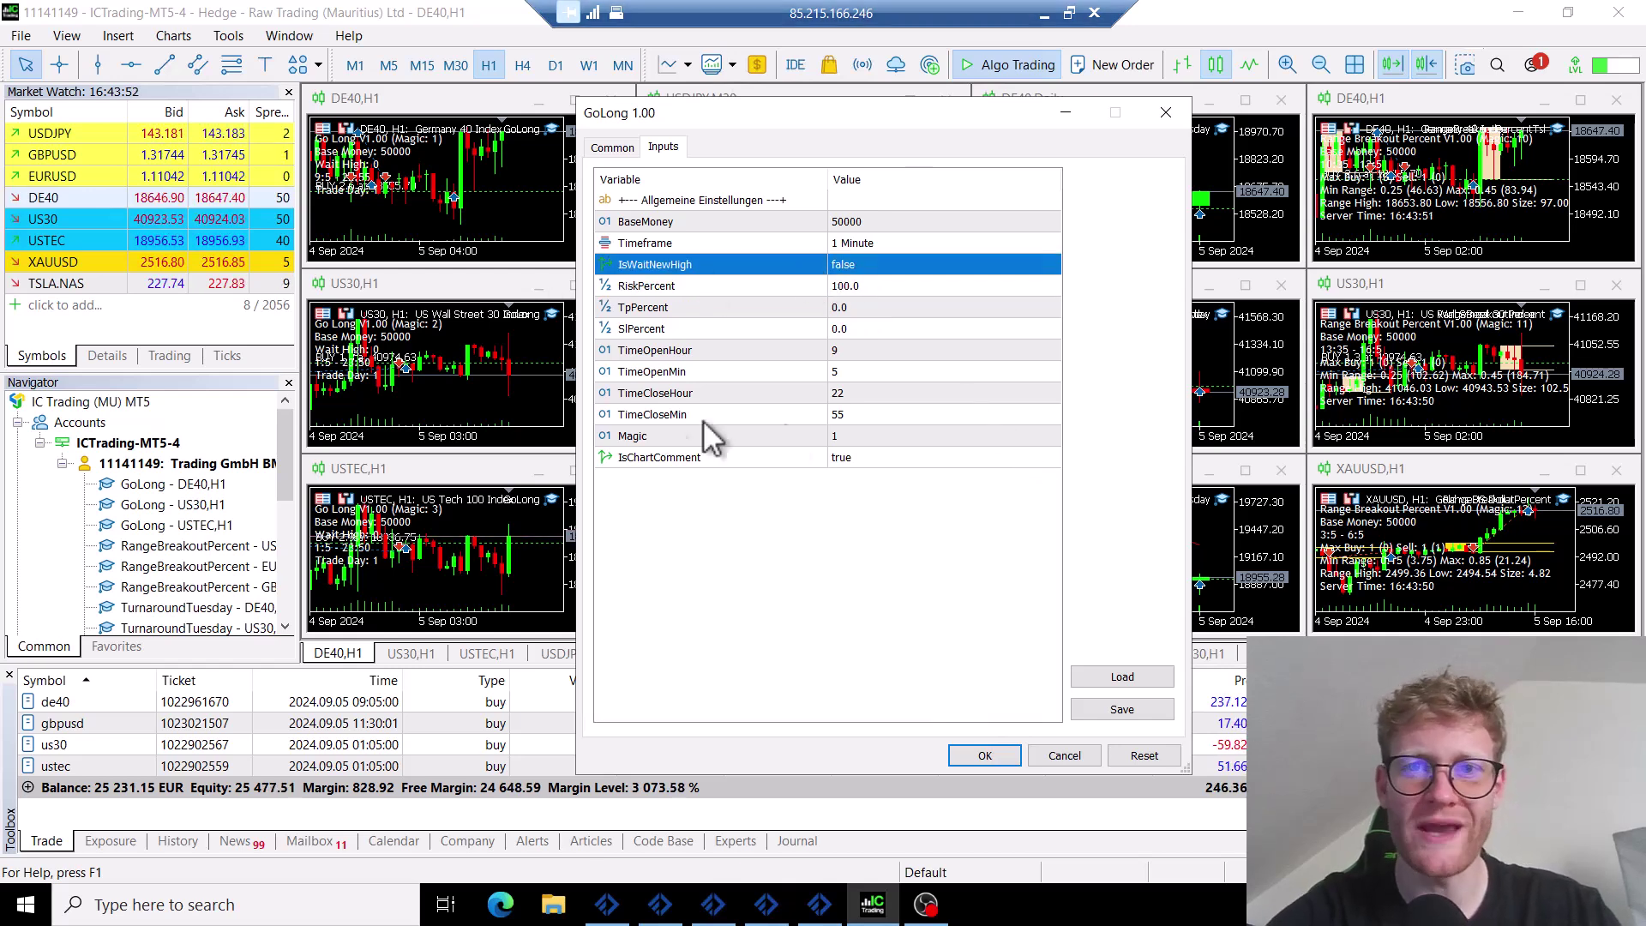
click(894, 547)
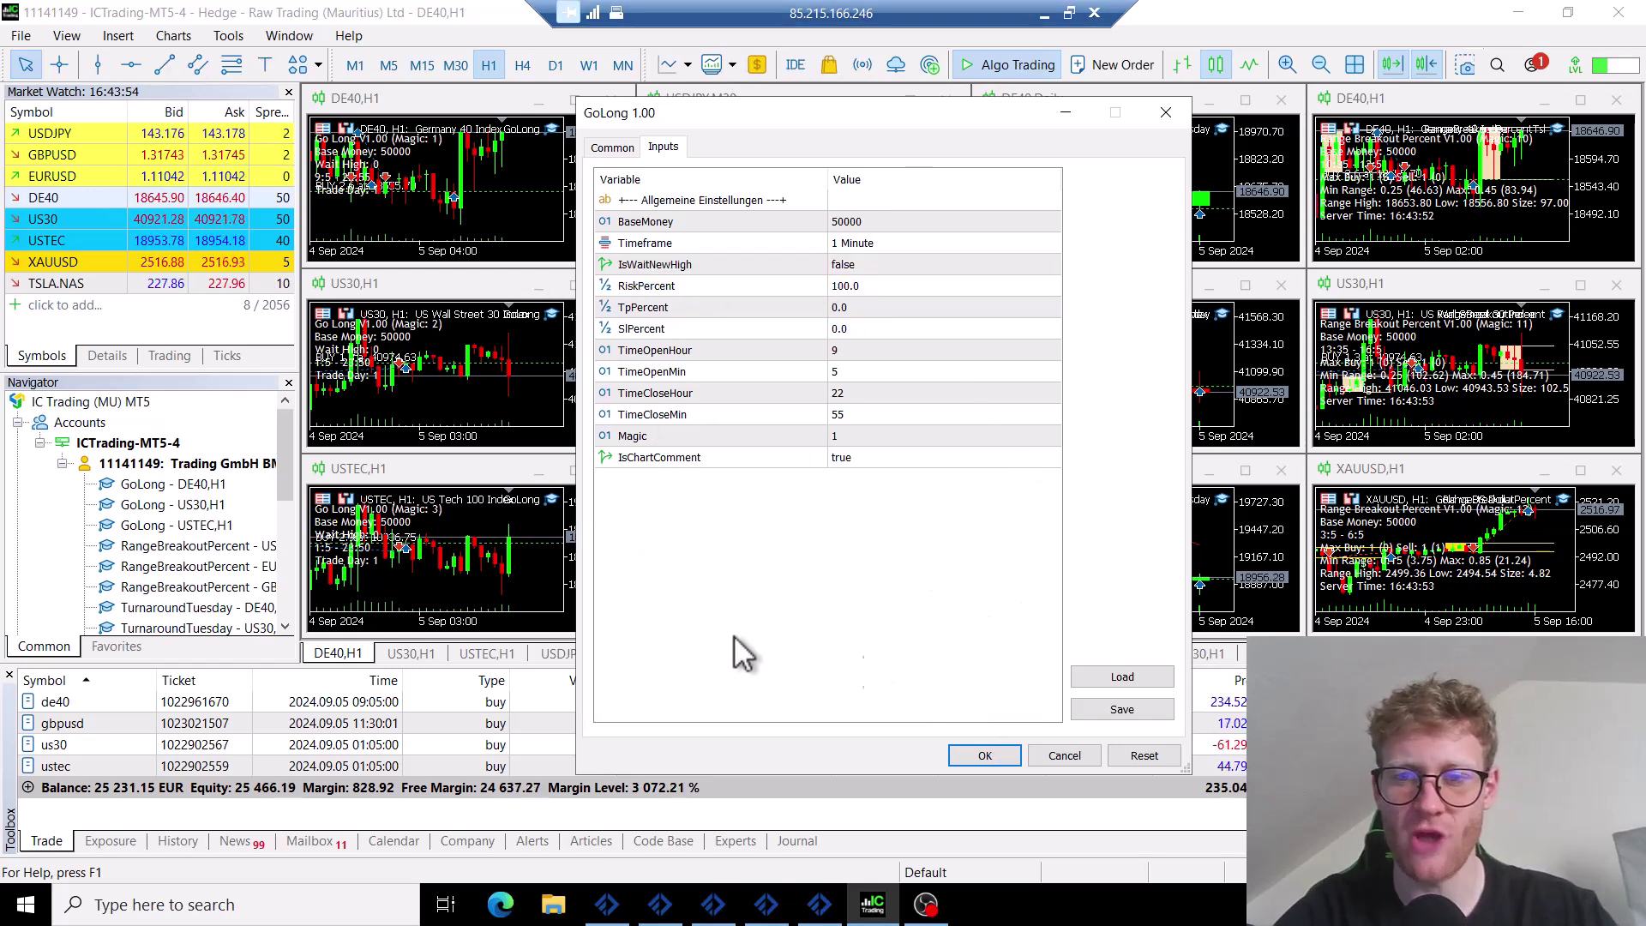
click(1055, 754)
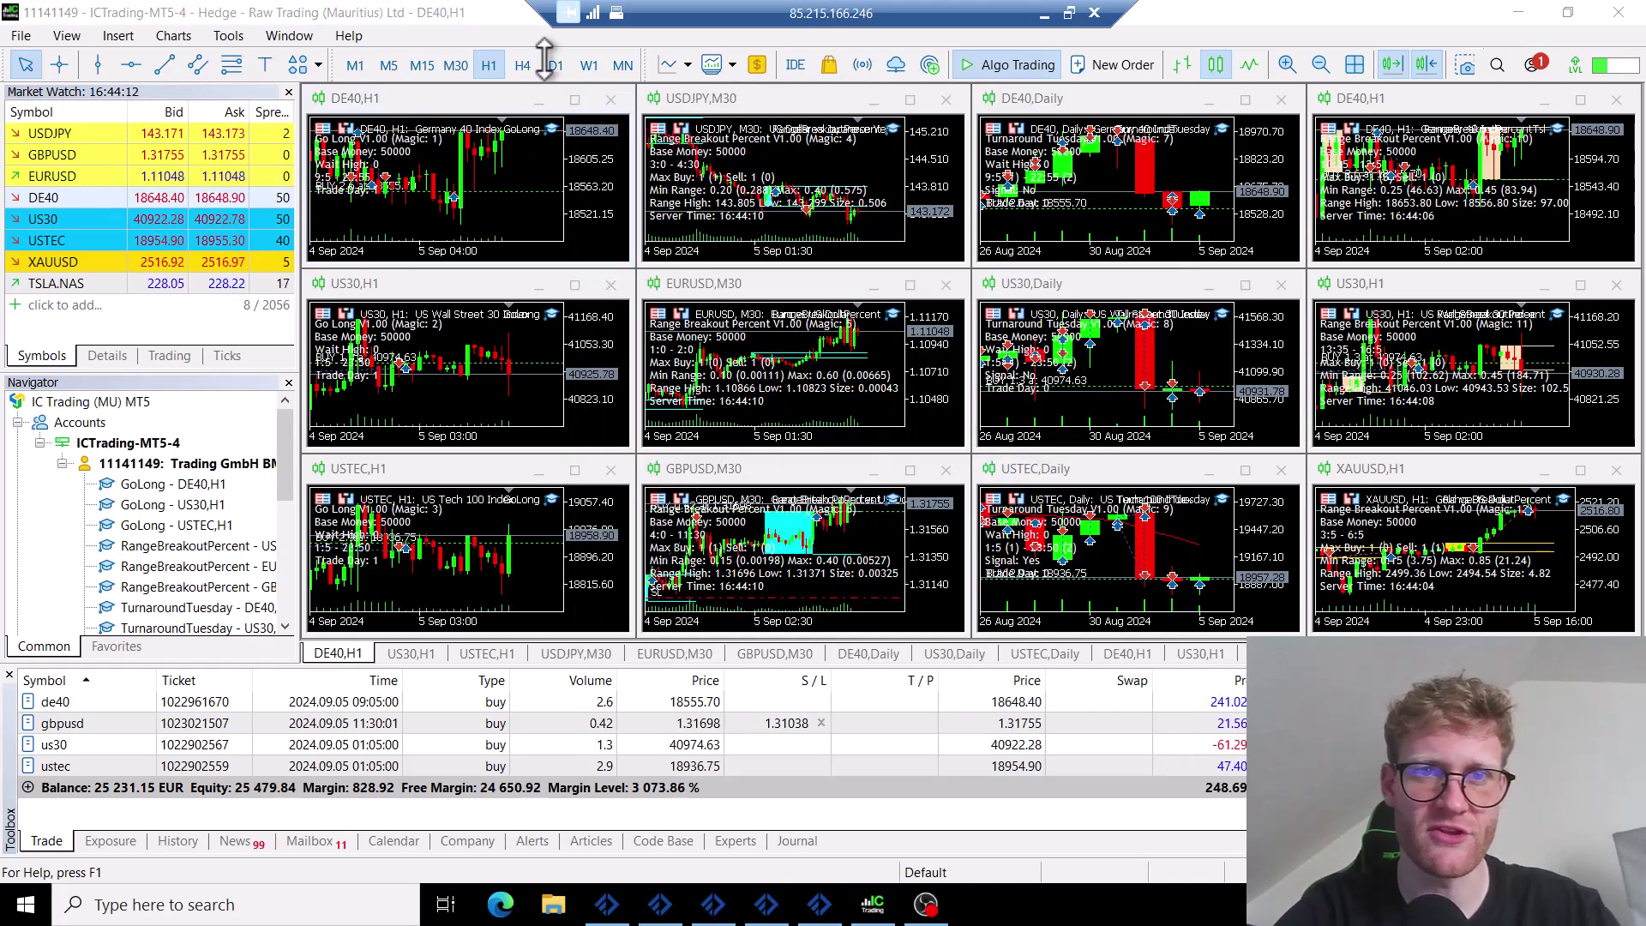
Maximize the live DE40 H1 chart and inspect the open de40 position
click(574, 100)
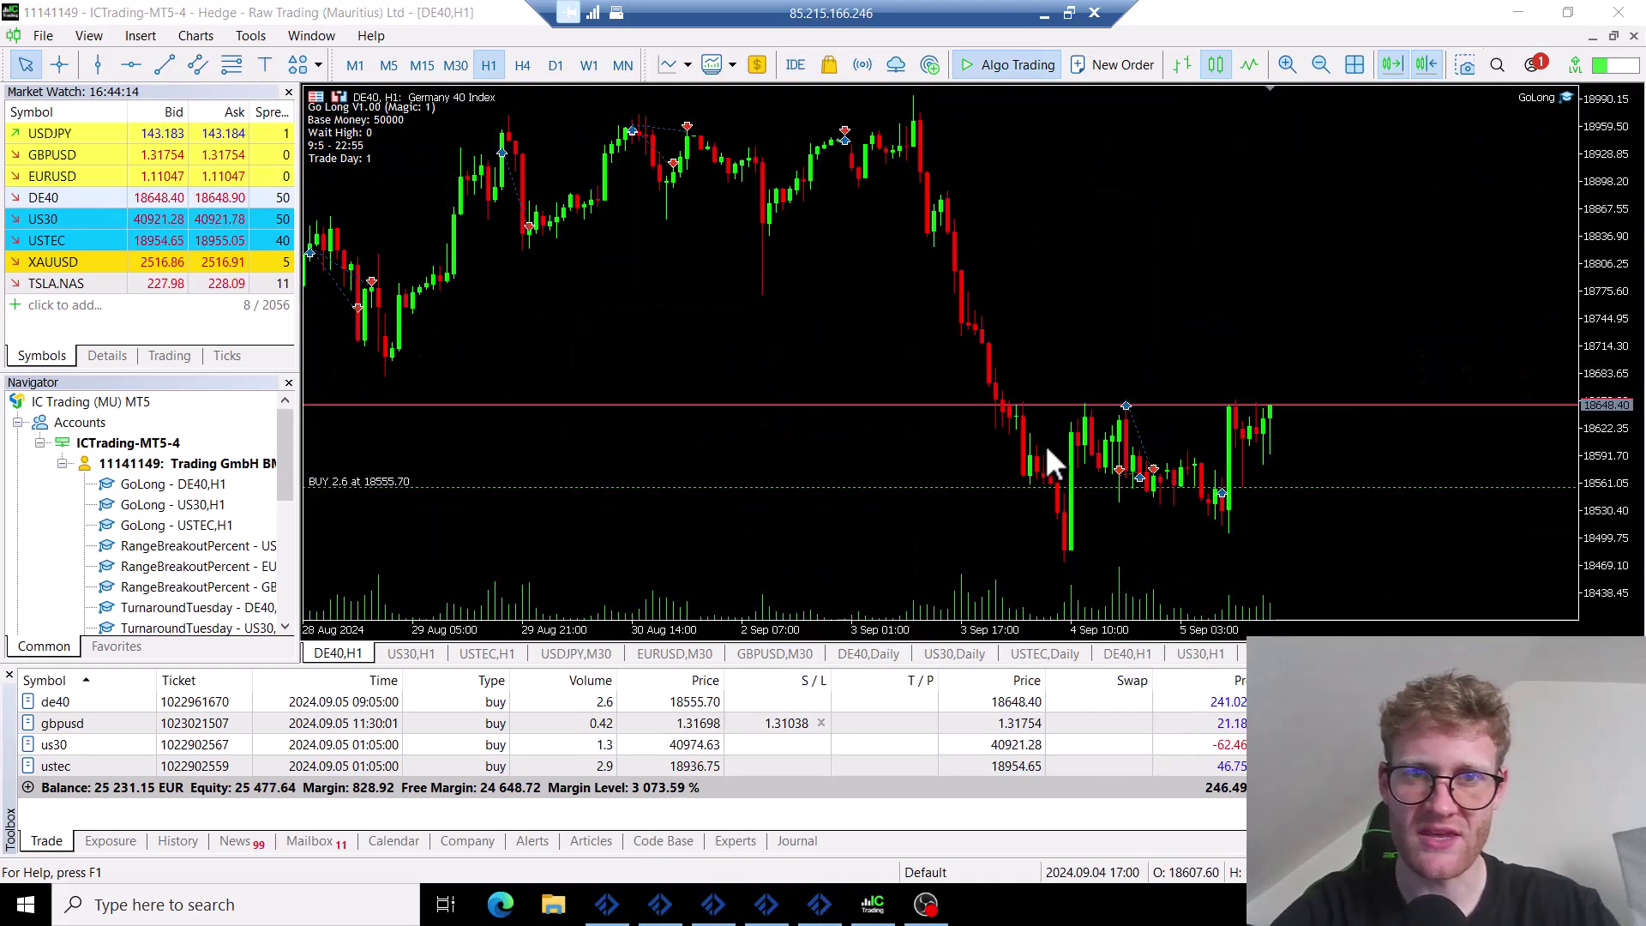
click(1267, 562)
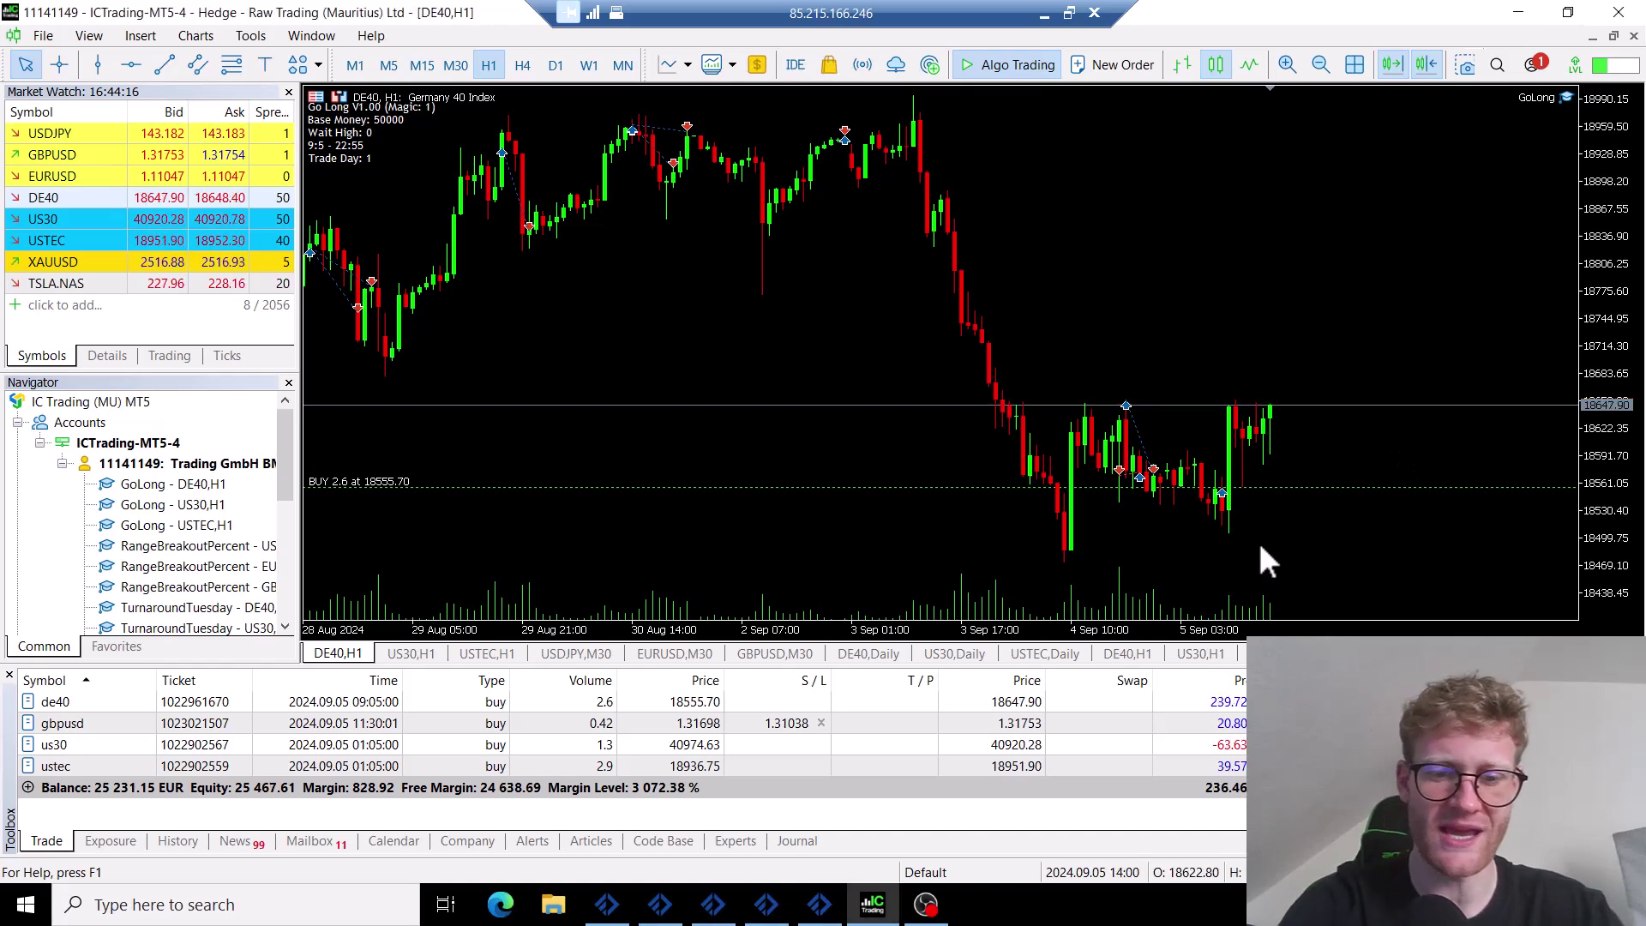
middle_click(1223, 489)
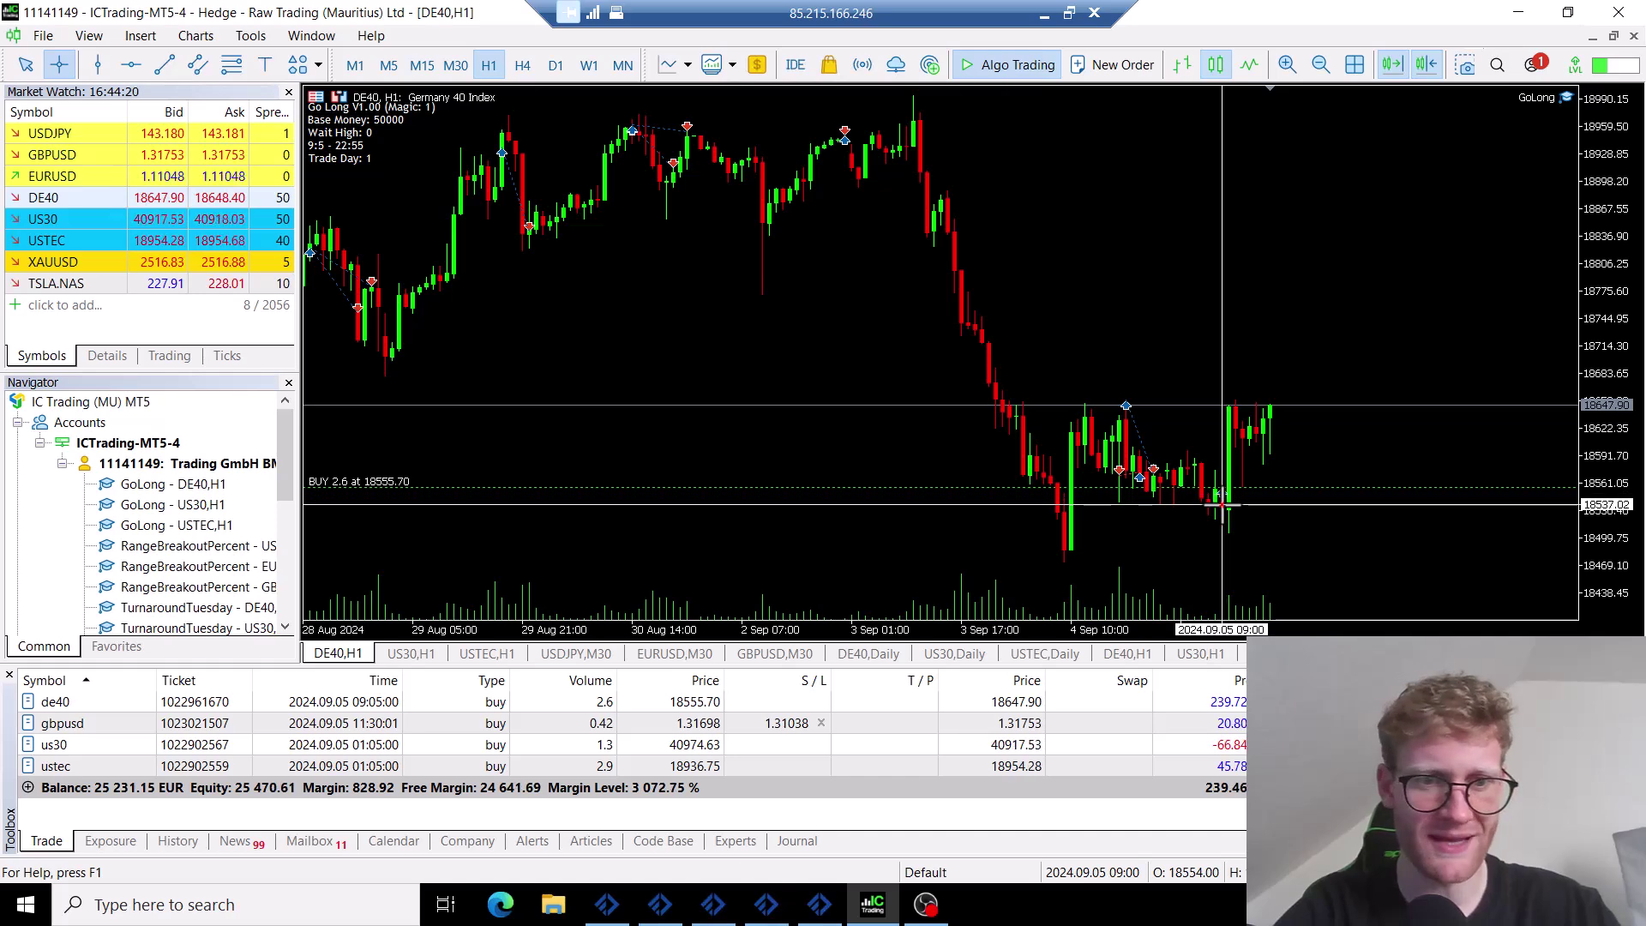
click(388, 698)
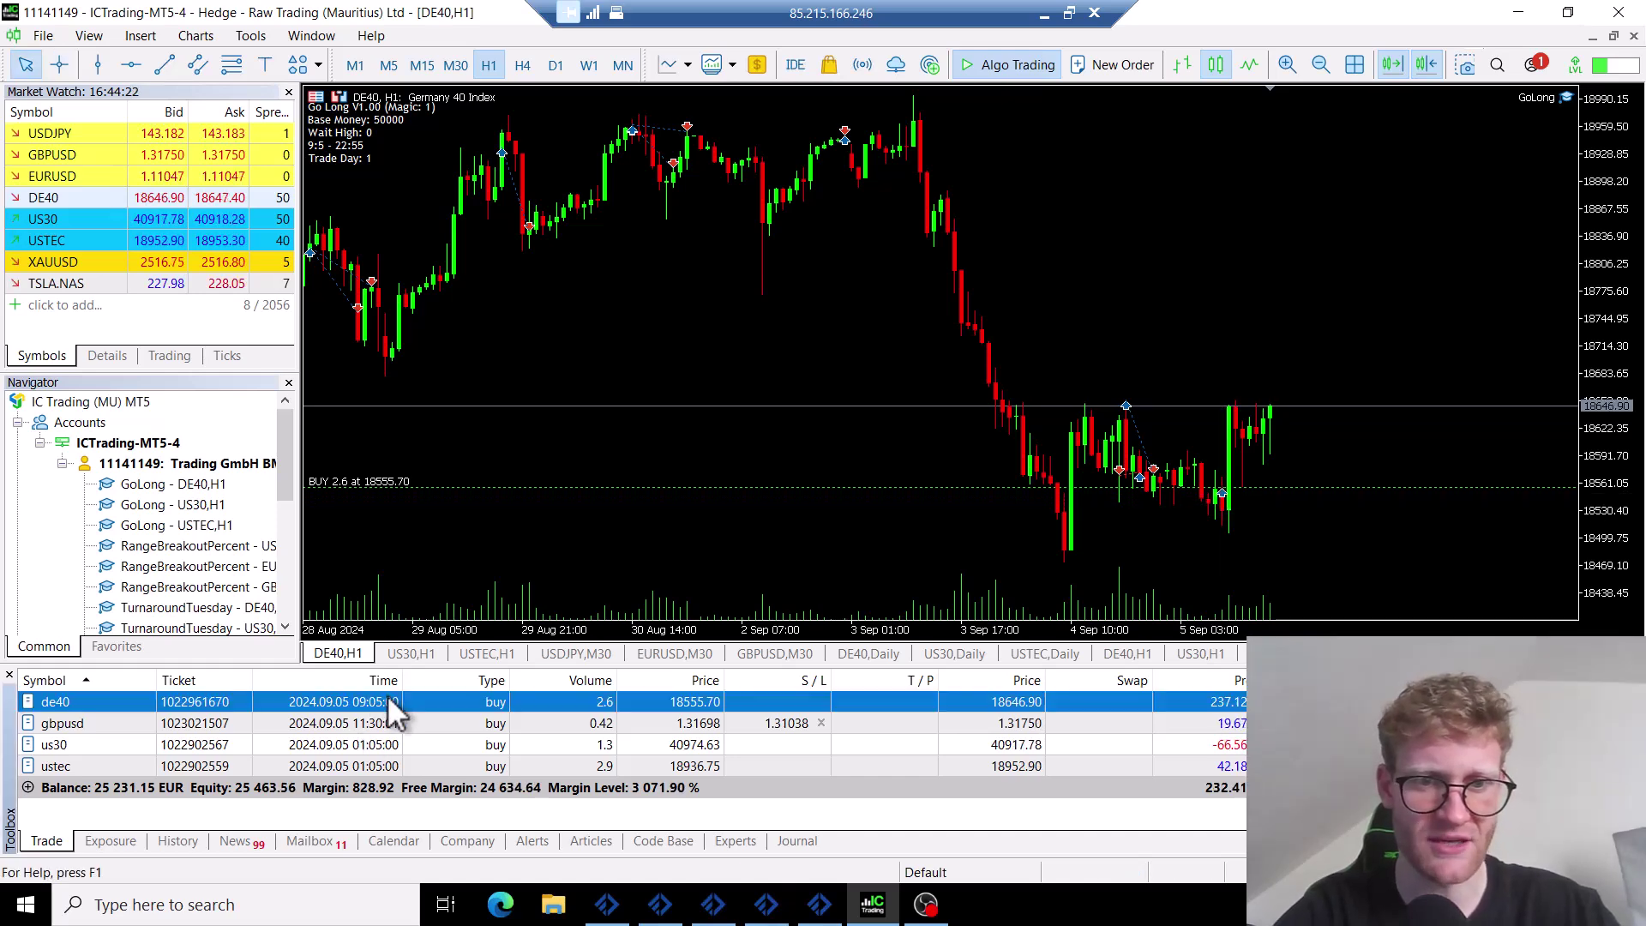
click(775, 562)
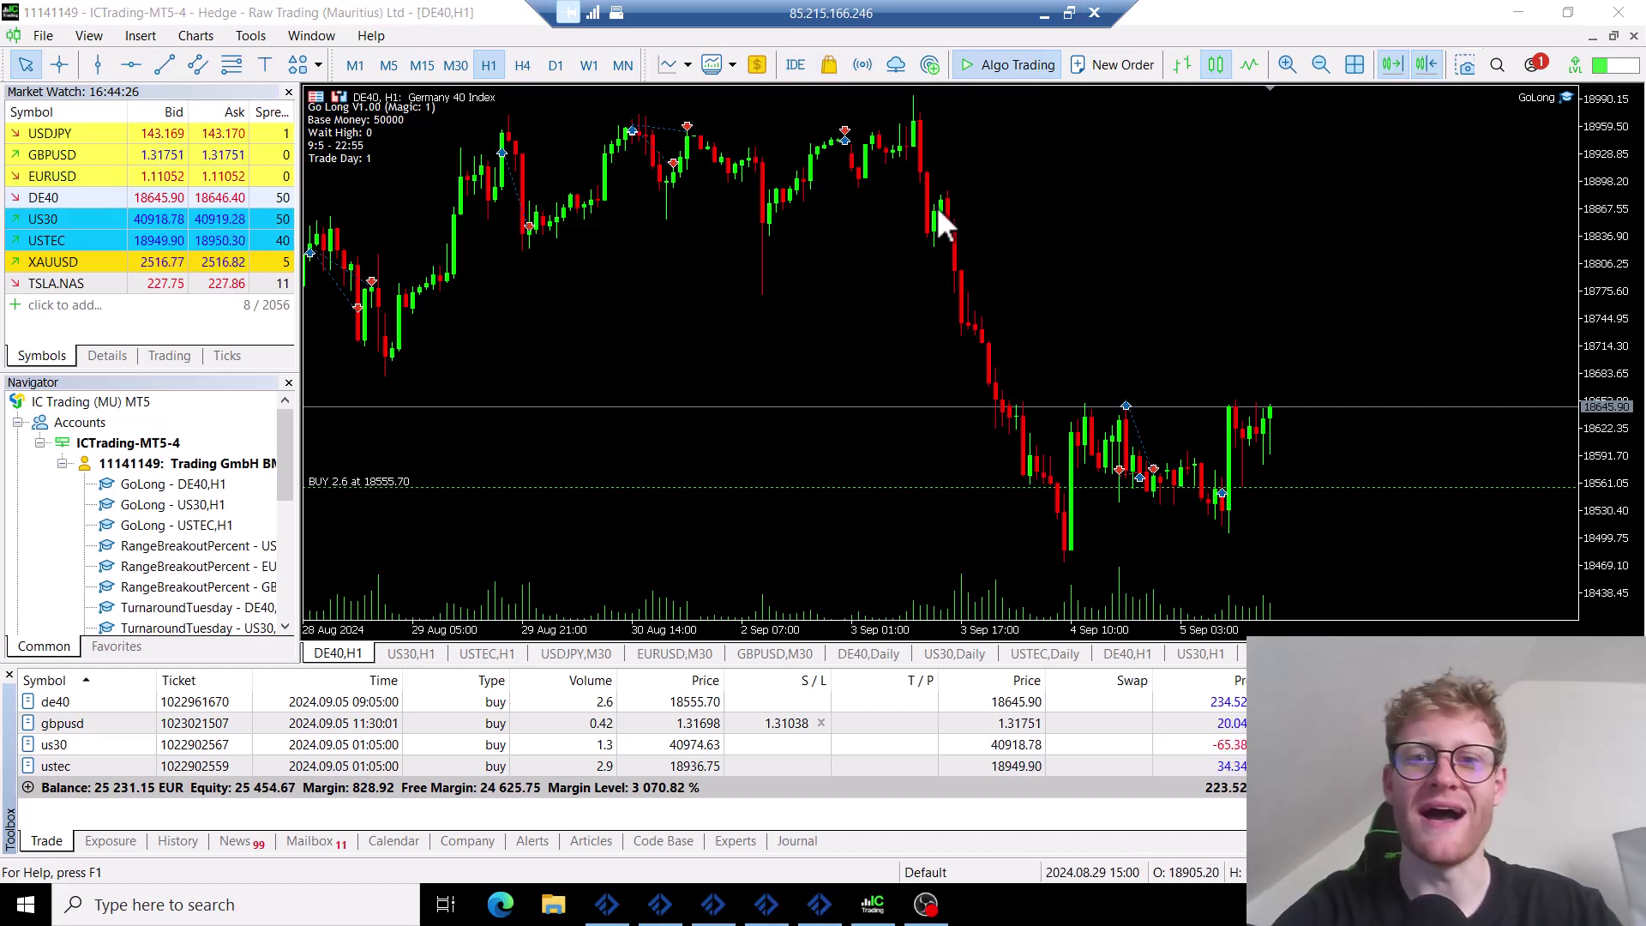
click(827, 701)
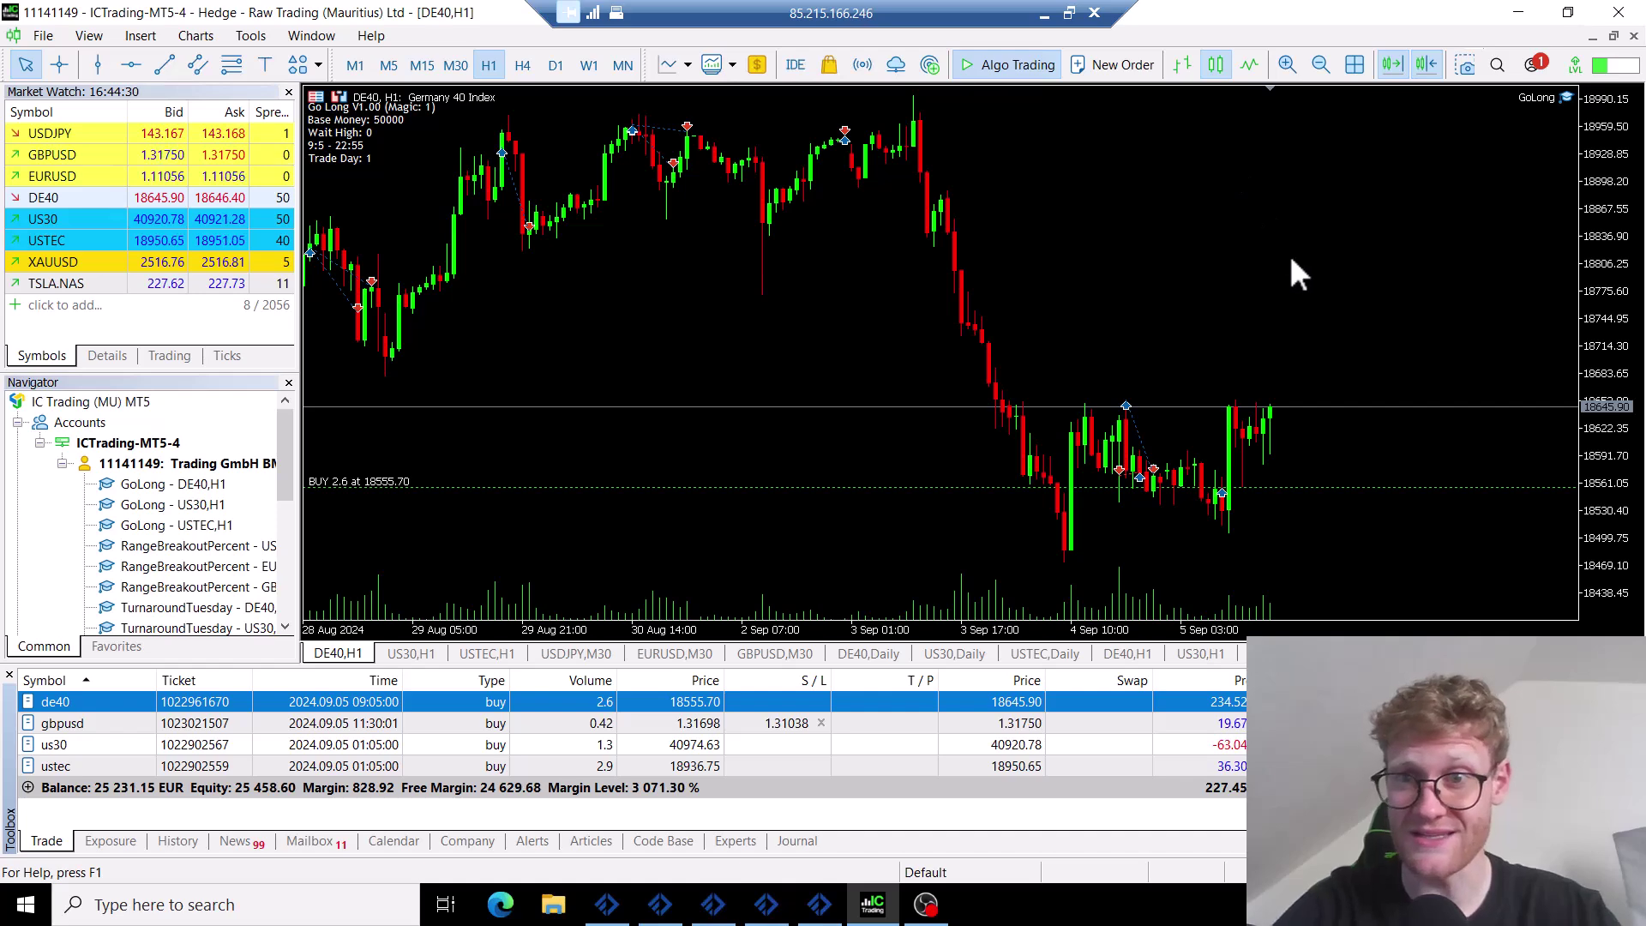
click(1066, 202)
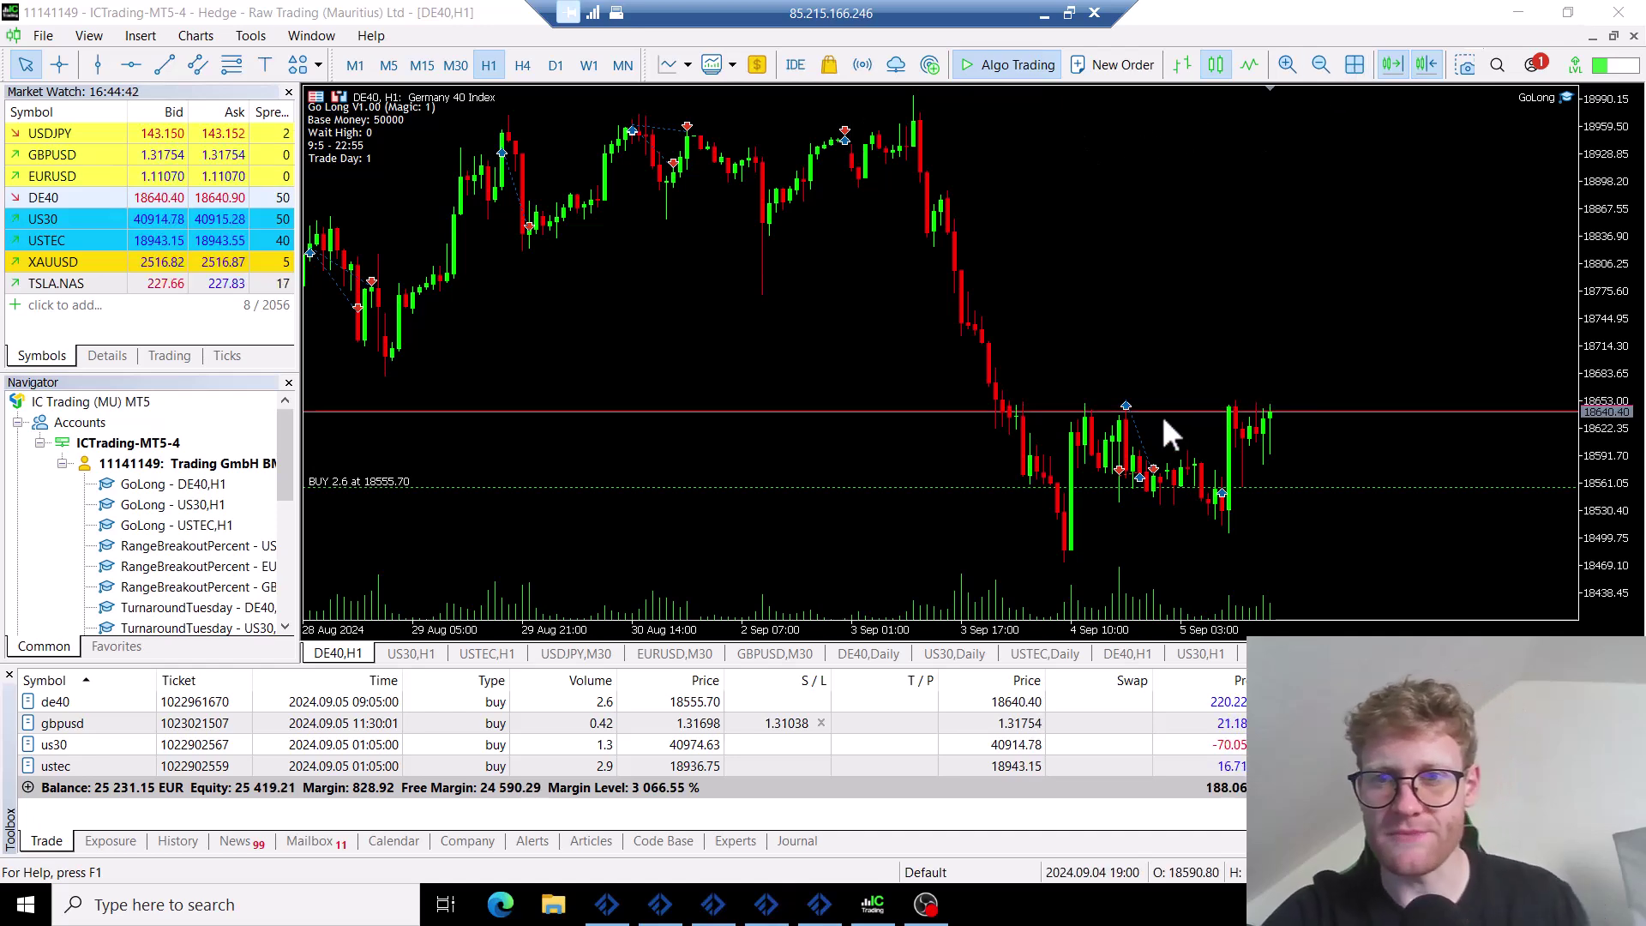
Read date and price with the crosshair, then tile all twelve charts in a grid
middle_click(1148, 433)
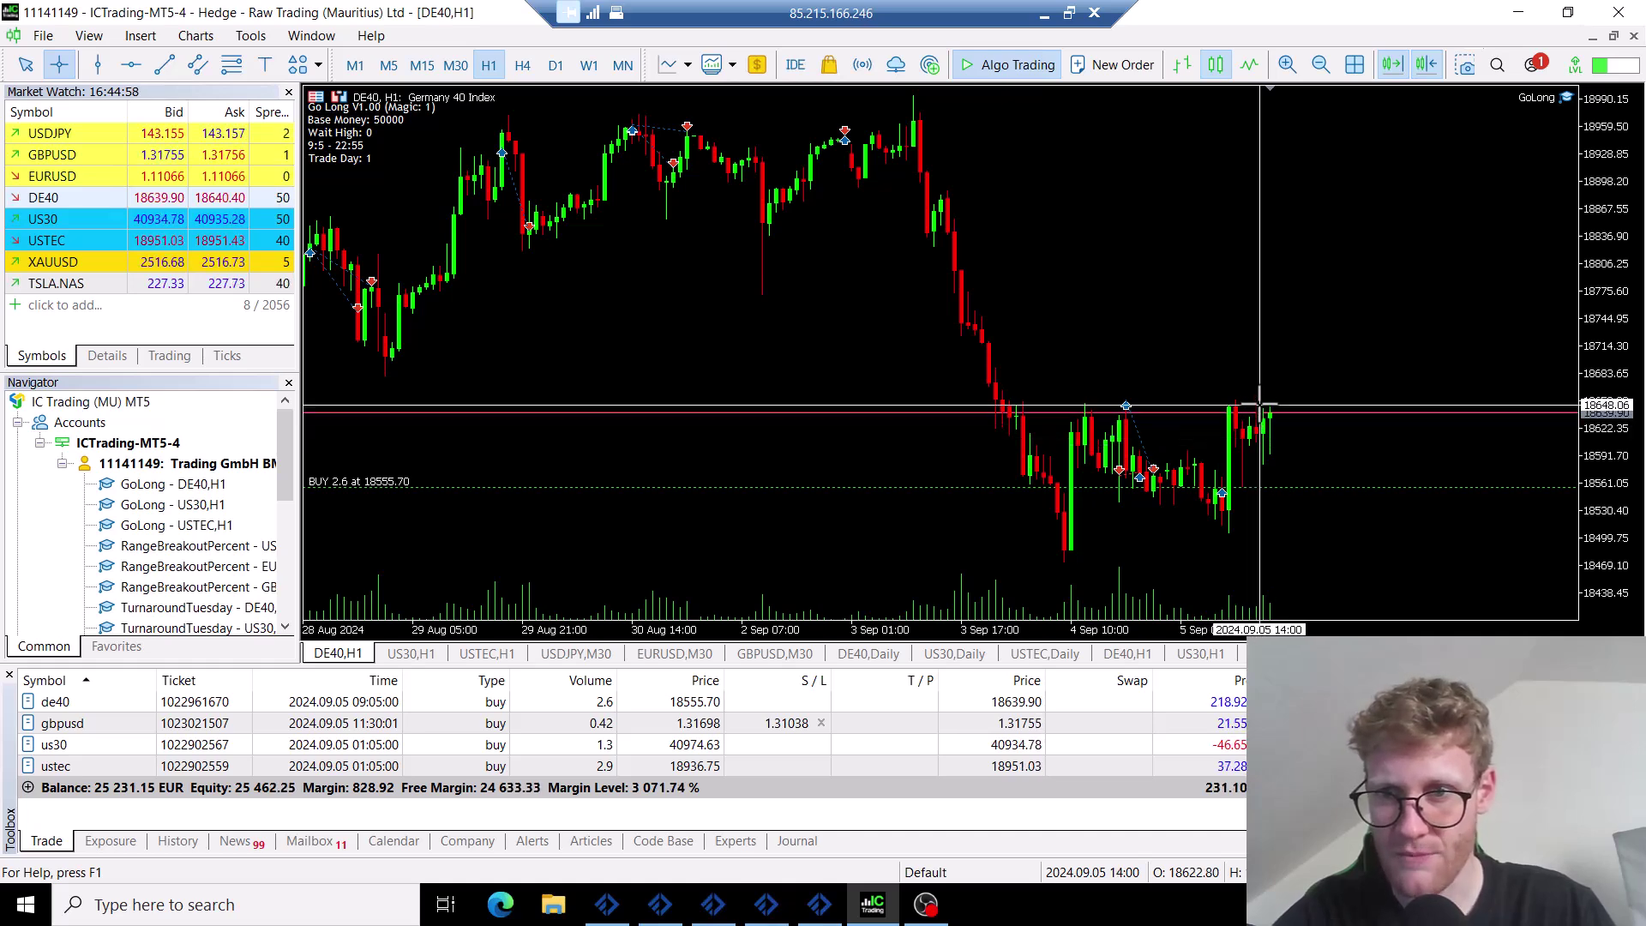
key(Escape)
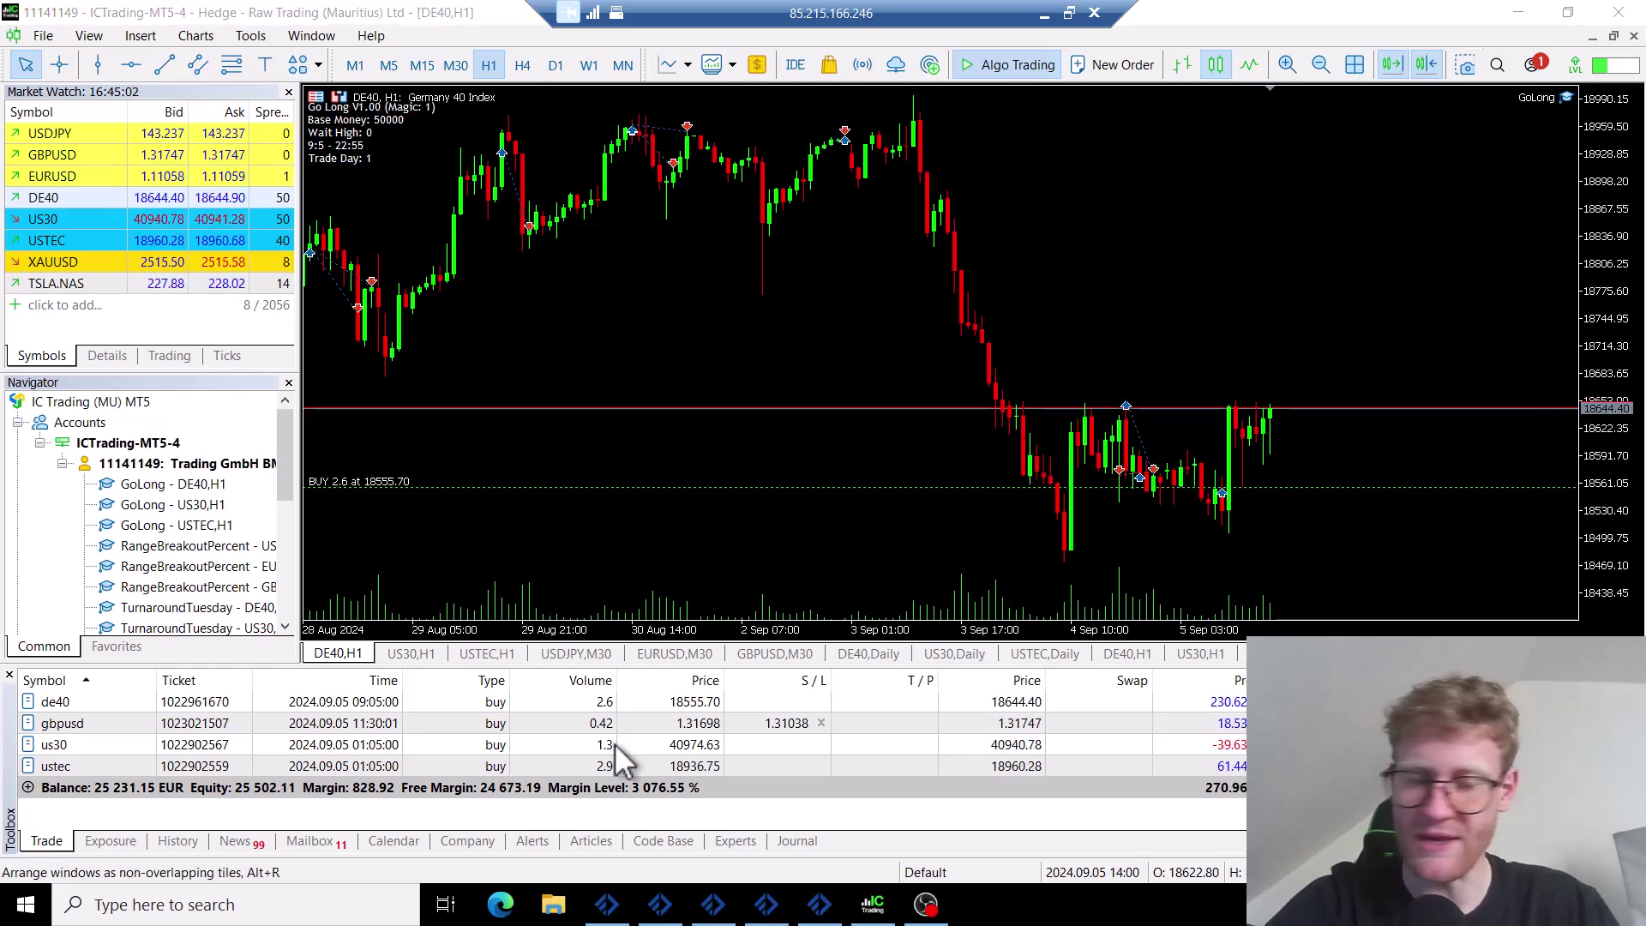
click(819, 908)
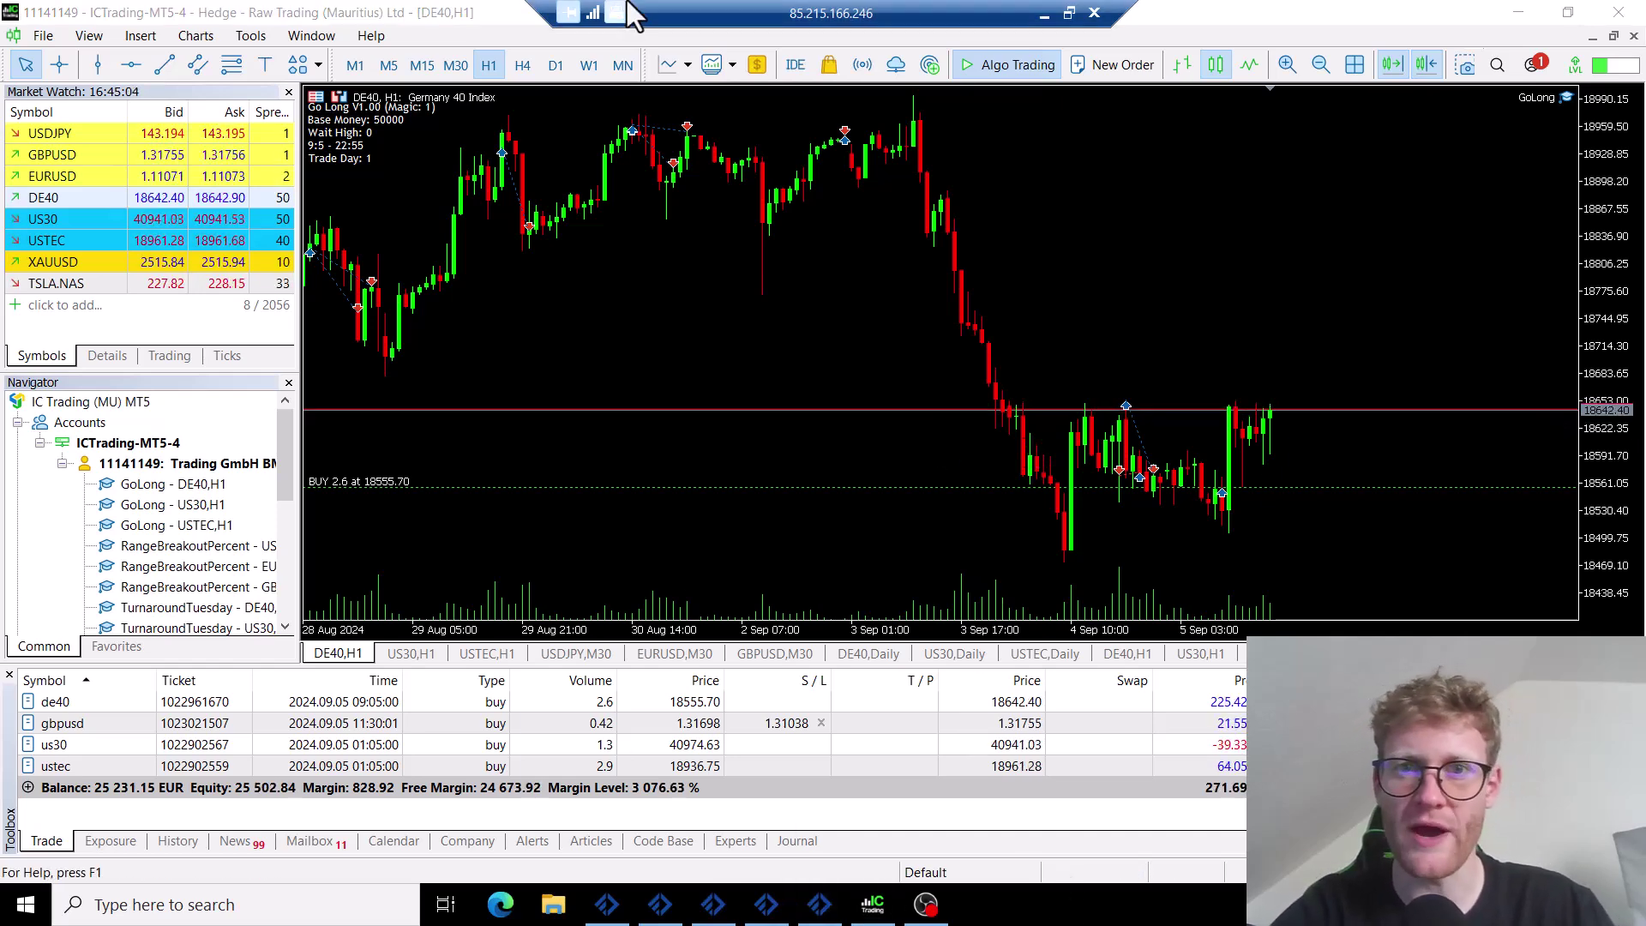
click(1357, 74)
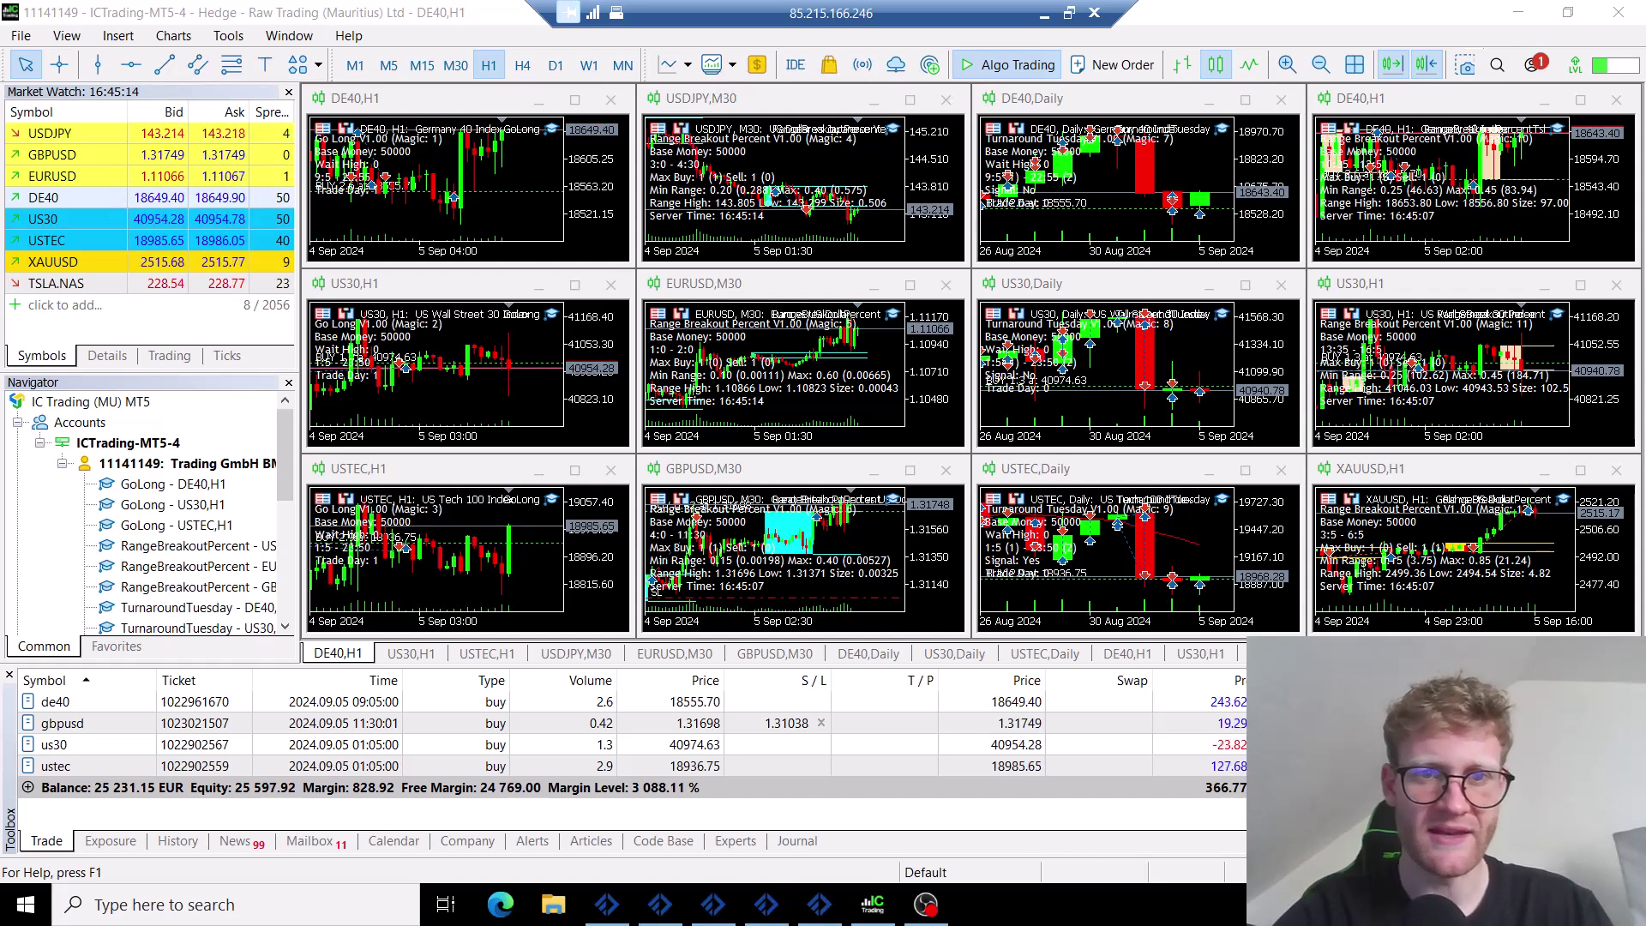
Hide the remote session to show the local GoLongDE40 balance graph ending near 125 043
click(1041, 14)
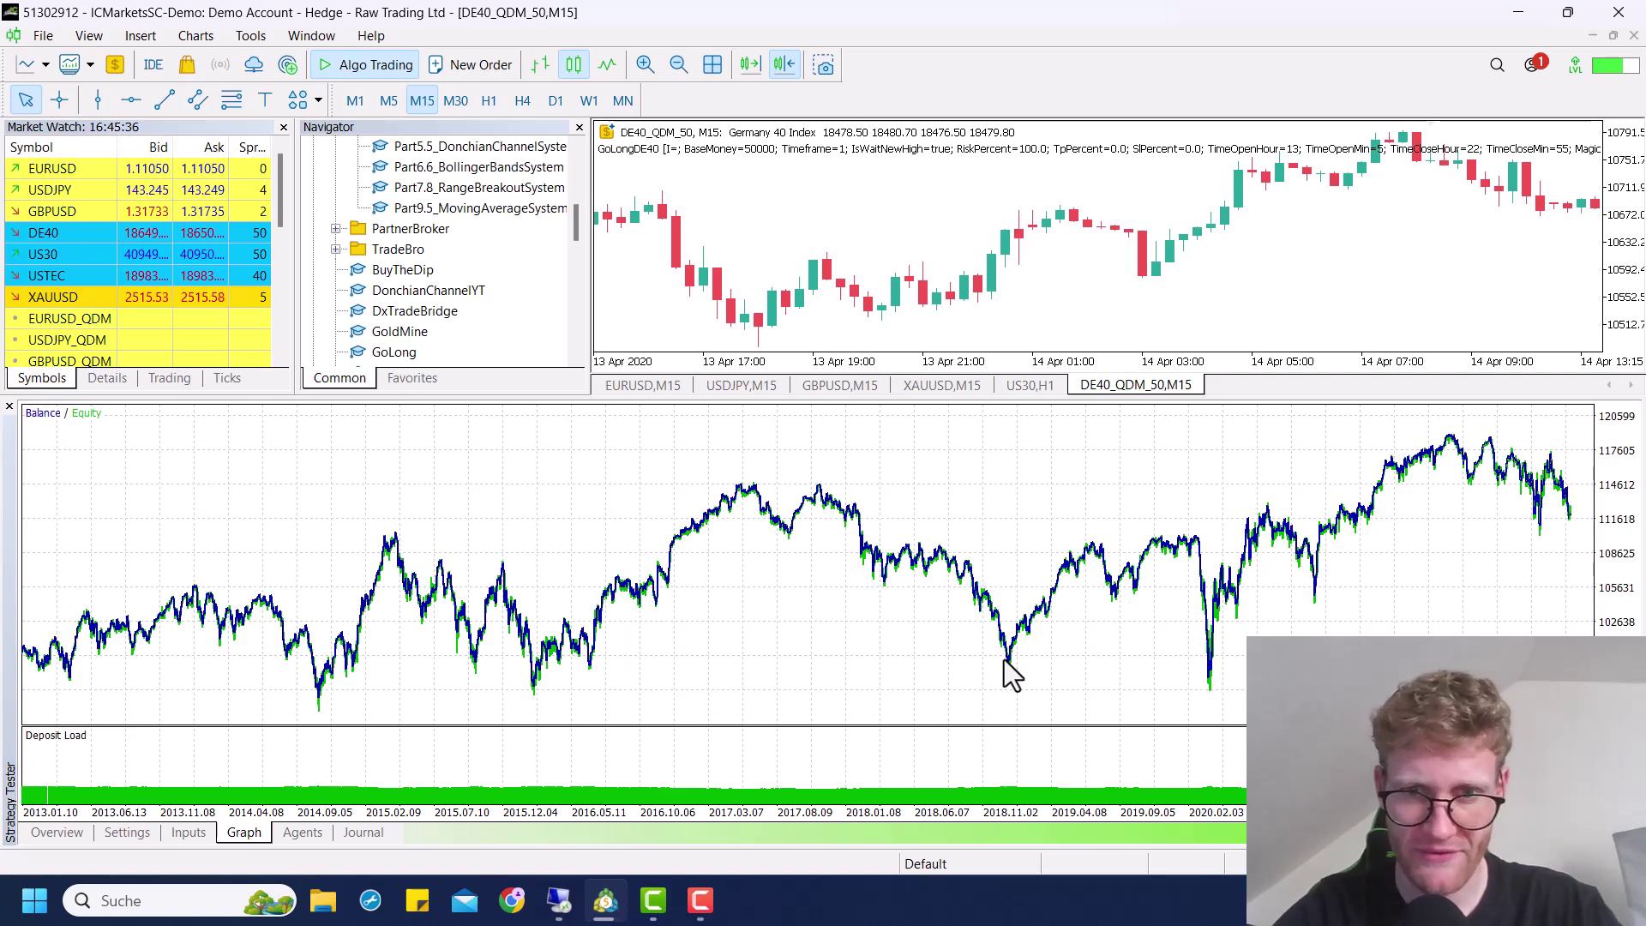
mouse_move(35, 665)
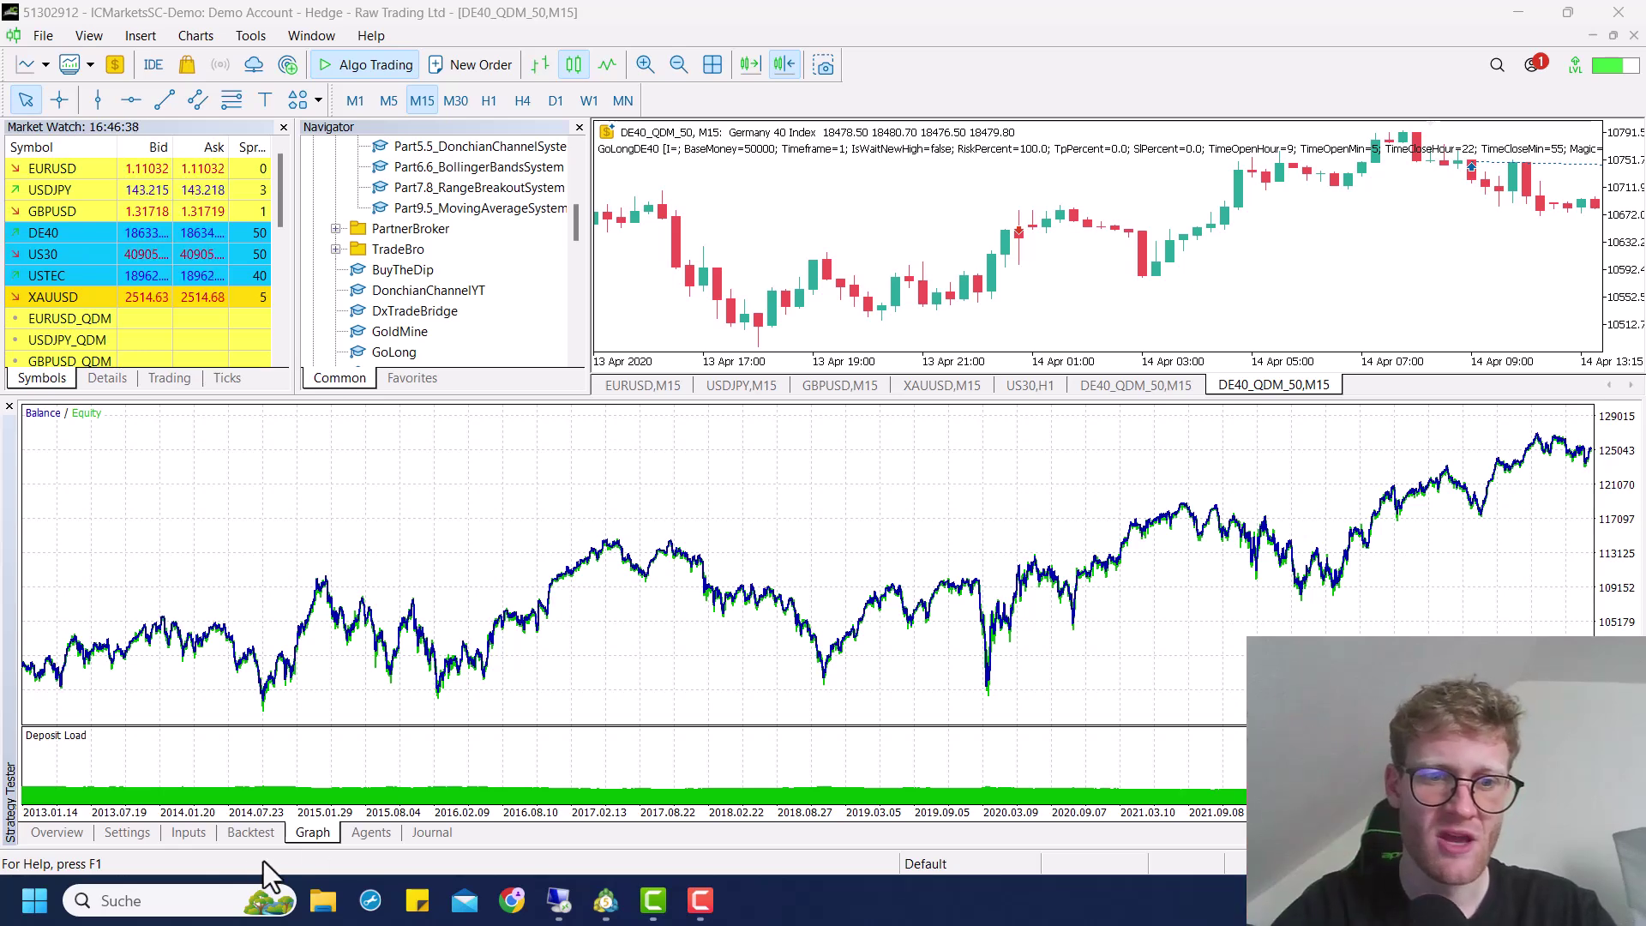
Review the backtest statistics and inputs, then return to the live DE40 H1 chart
click(187, 834)
click(250, 833)
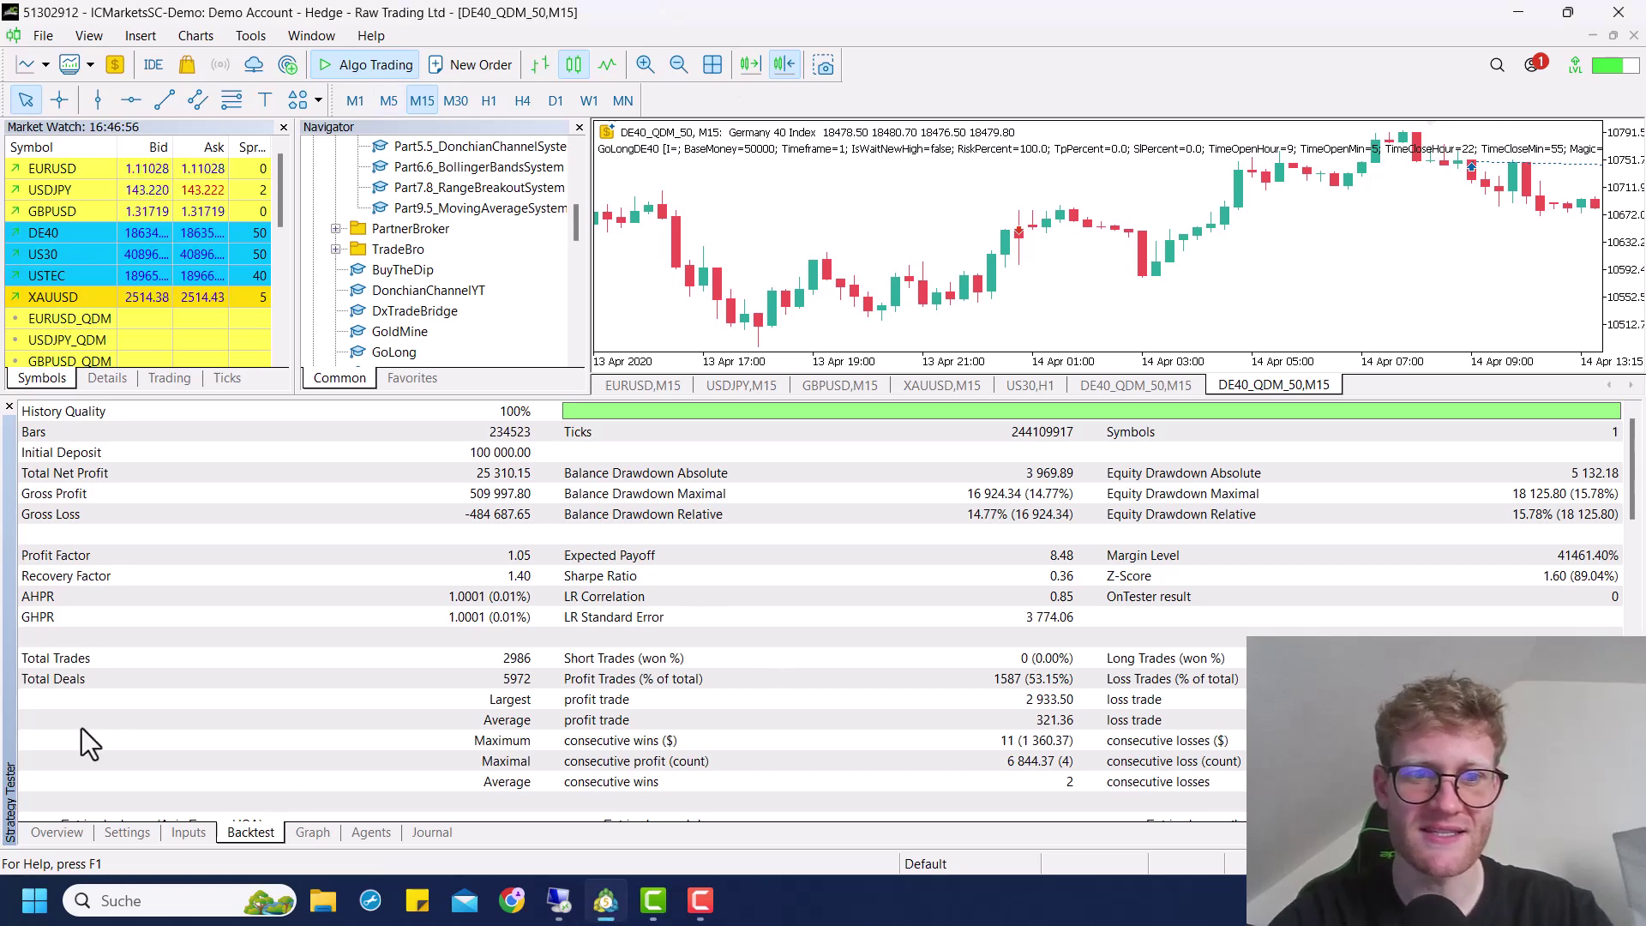
click(199, 832)
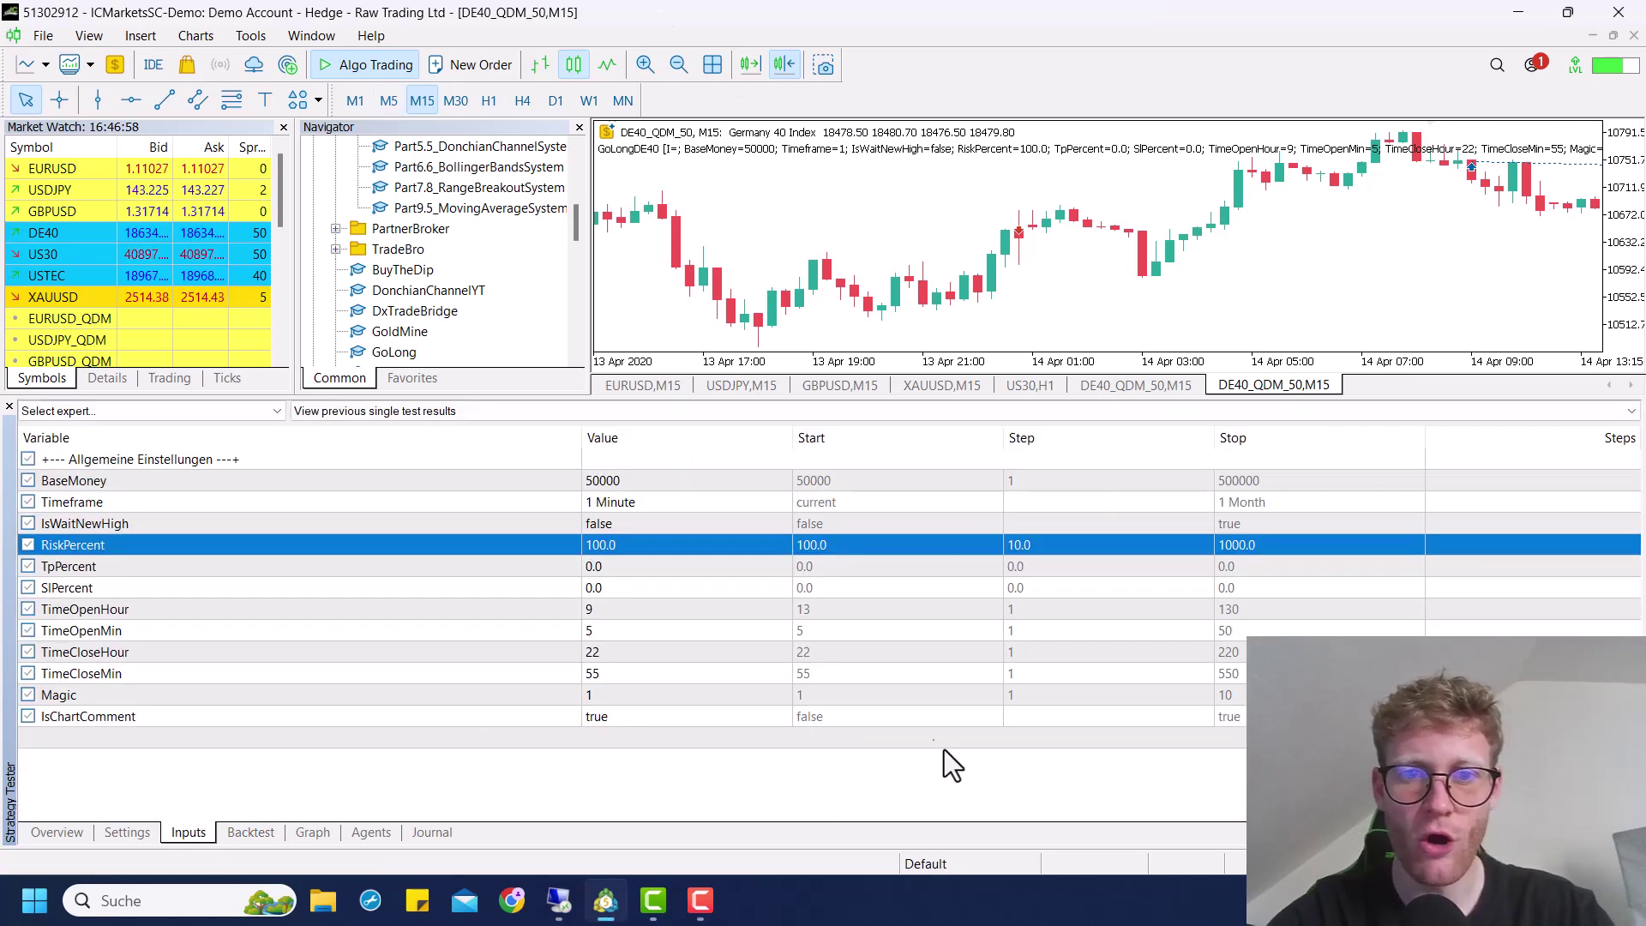
click(250, 834)
click(558, 901)
click(530, 146)
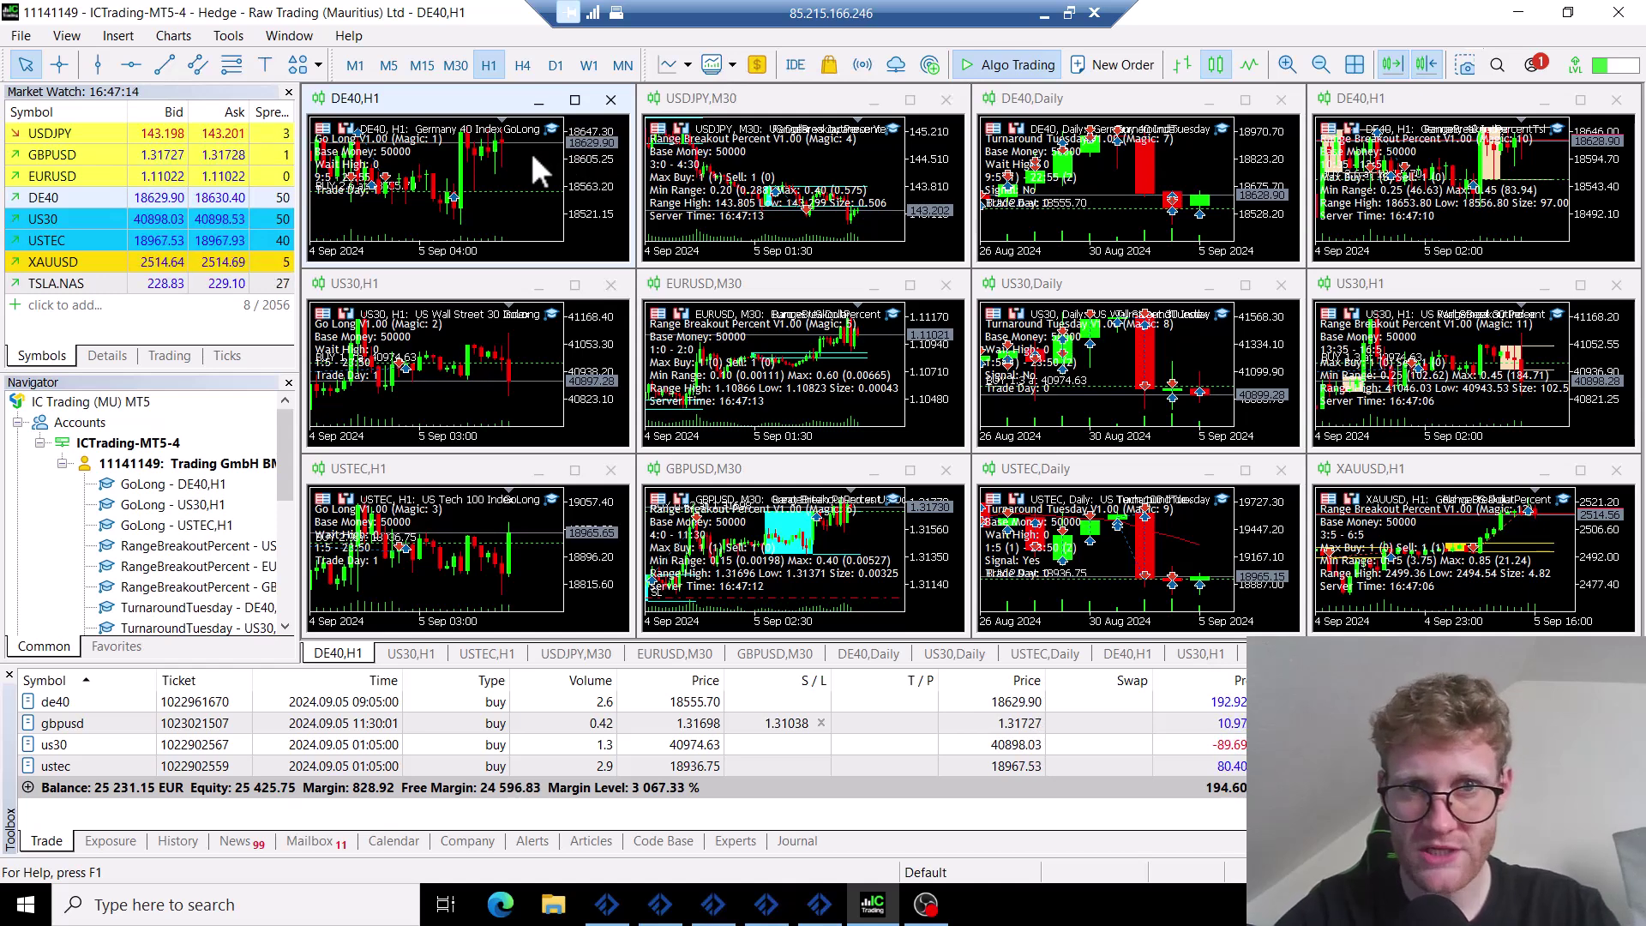
Maximize the DE40 chart, check the weekly history's 2020 low with the crosshair, then return to H1
click(575, 99)
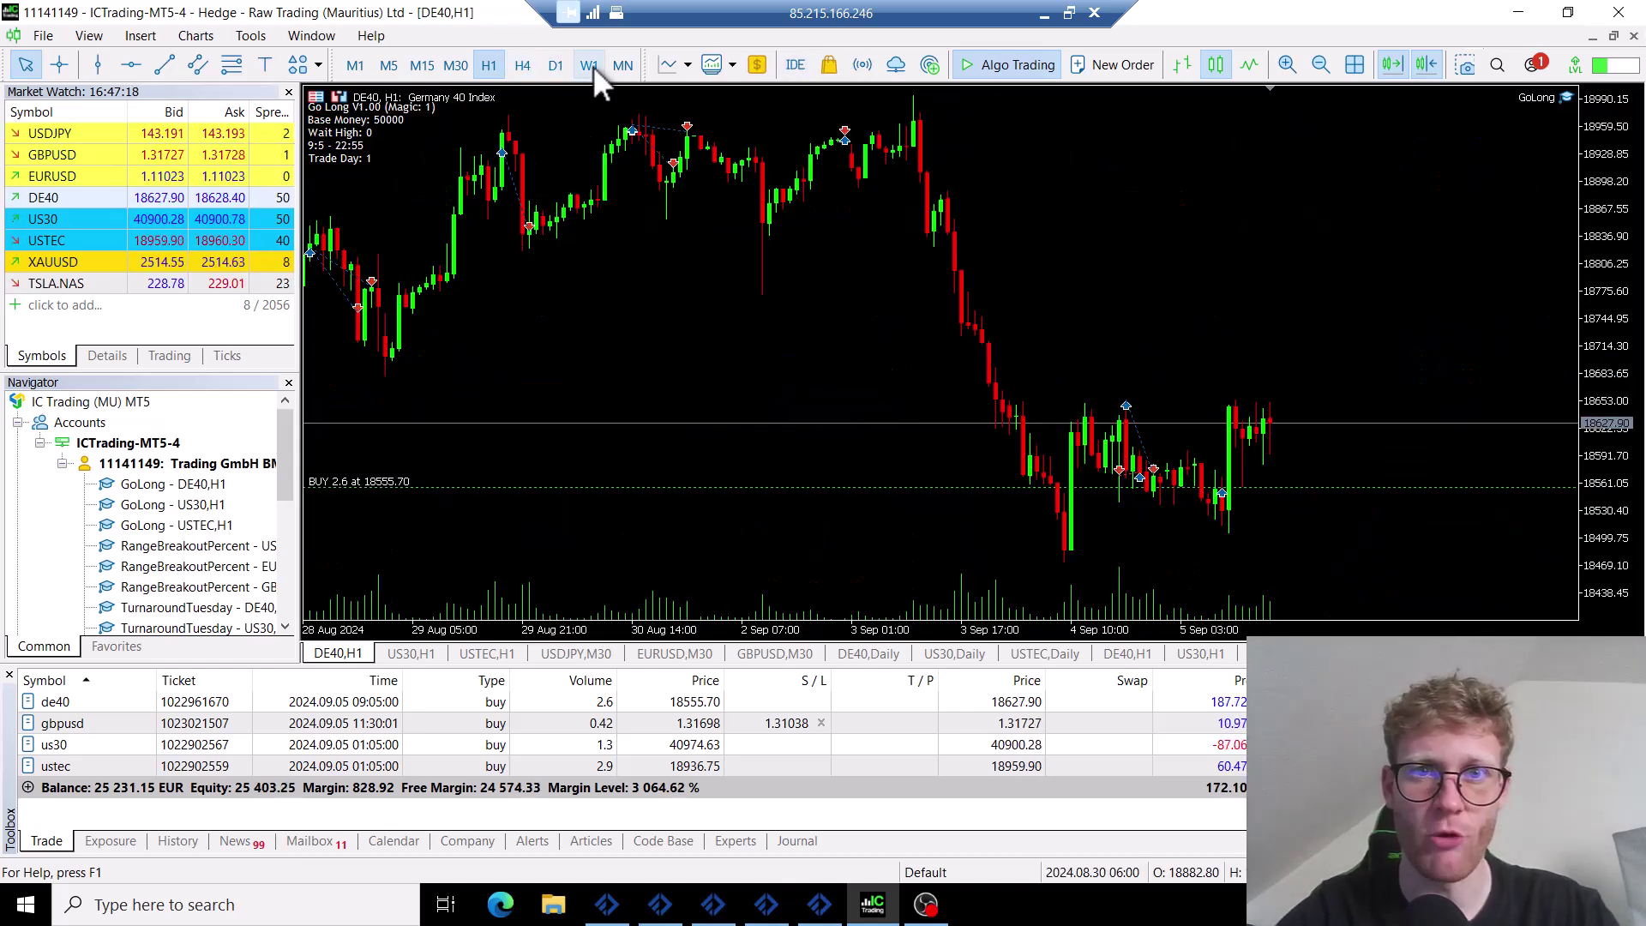
click(589, 65)
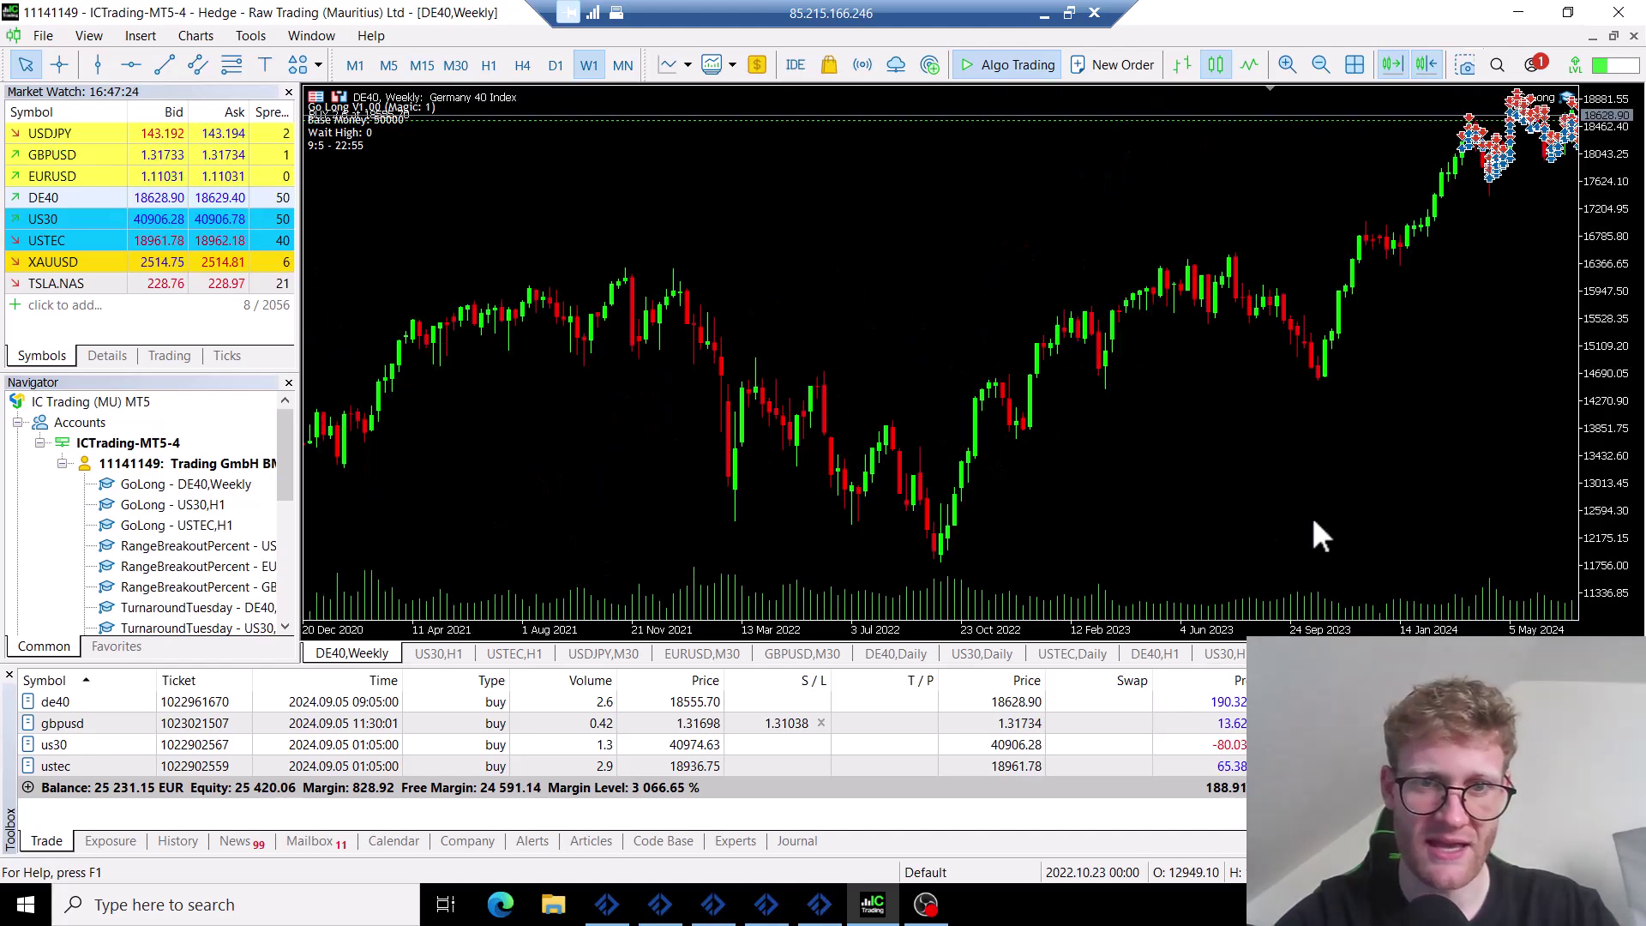
scroll(728, 631, down, 2)
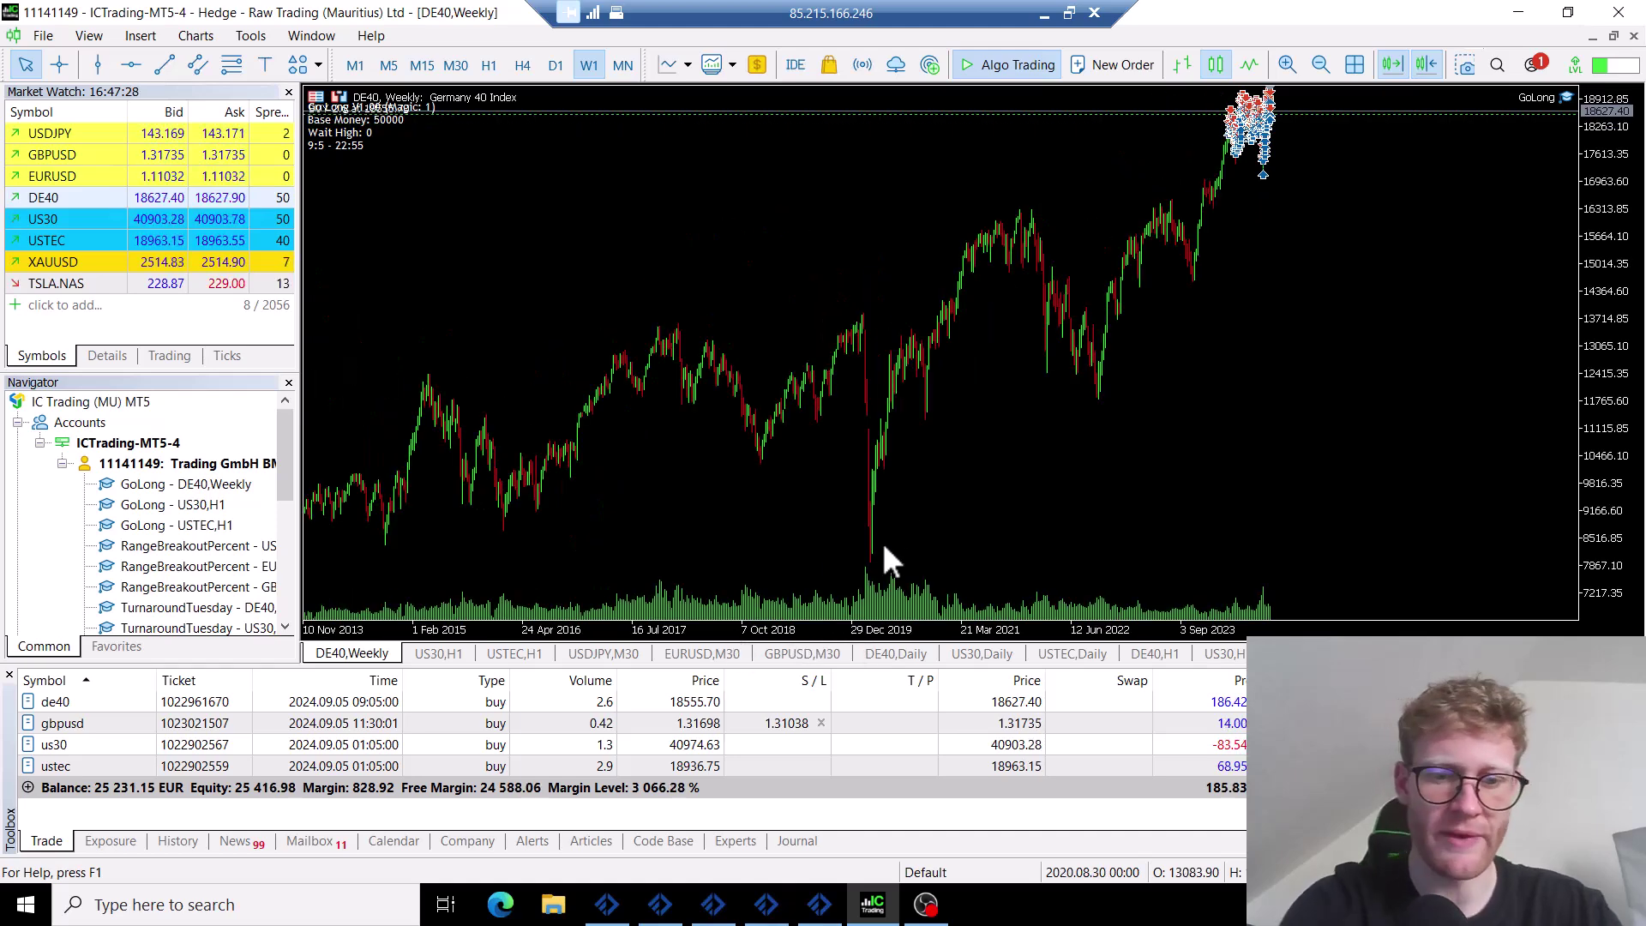
middle_click(881, 540)
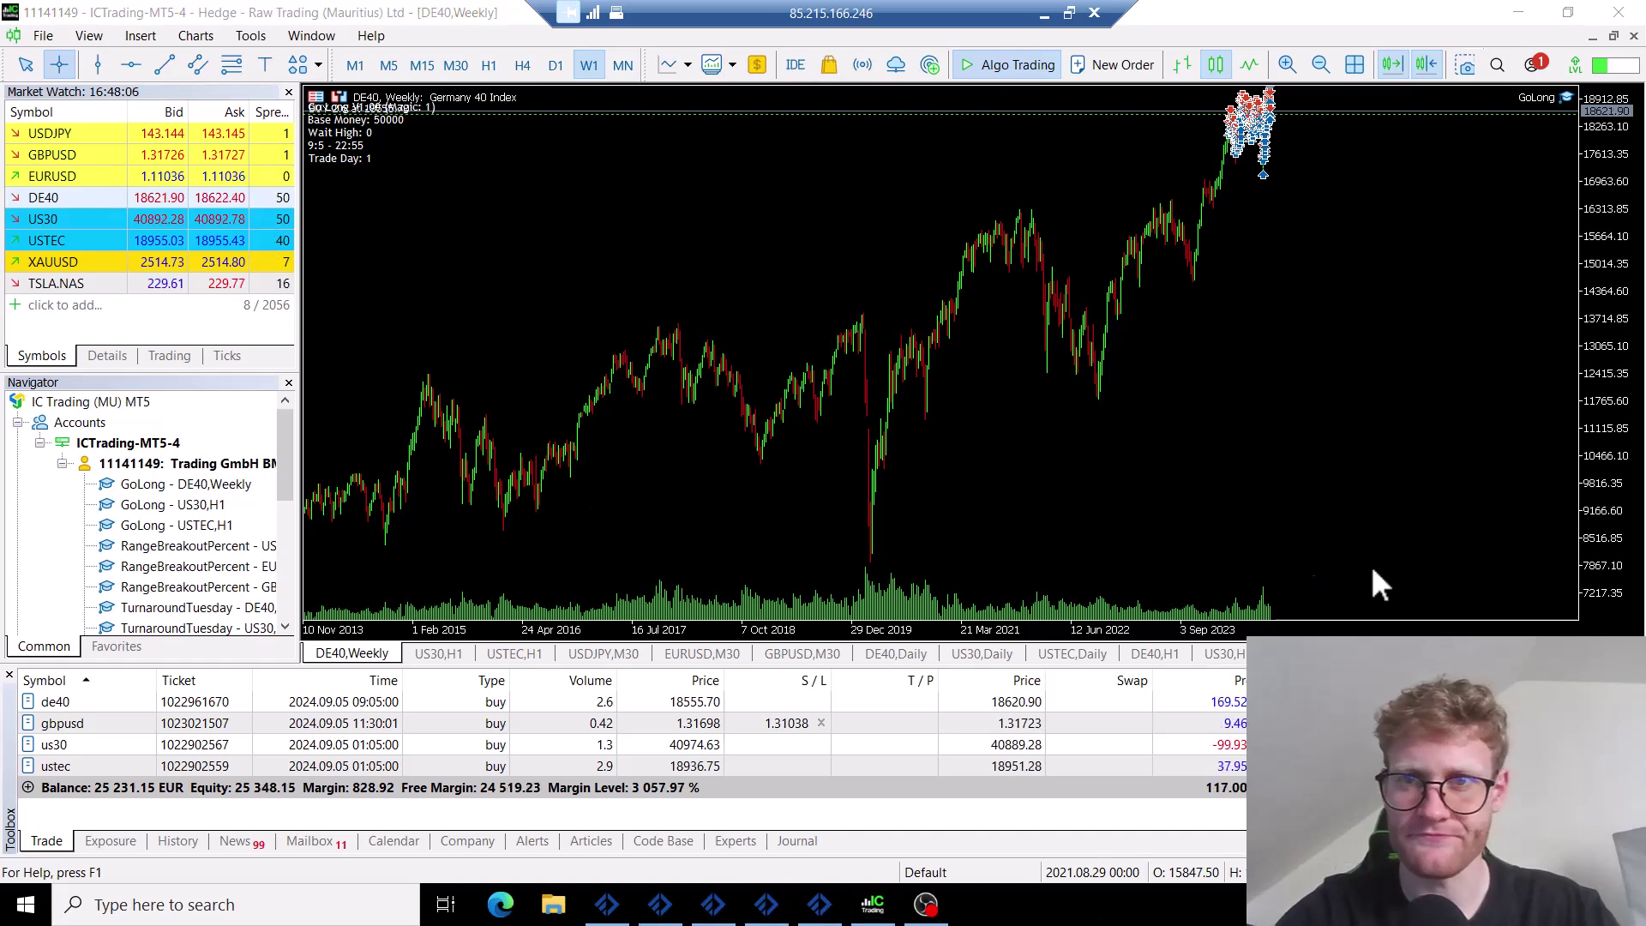
click(487, 67)
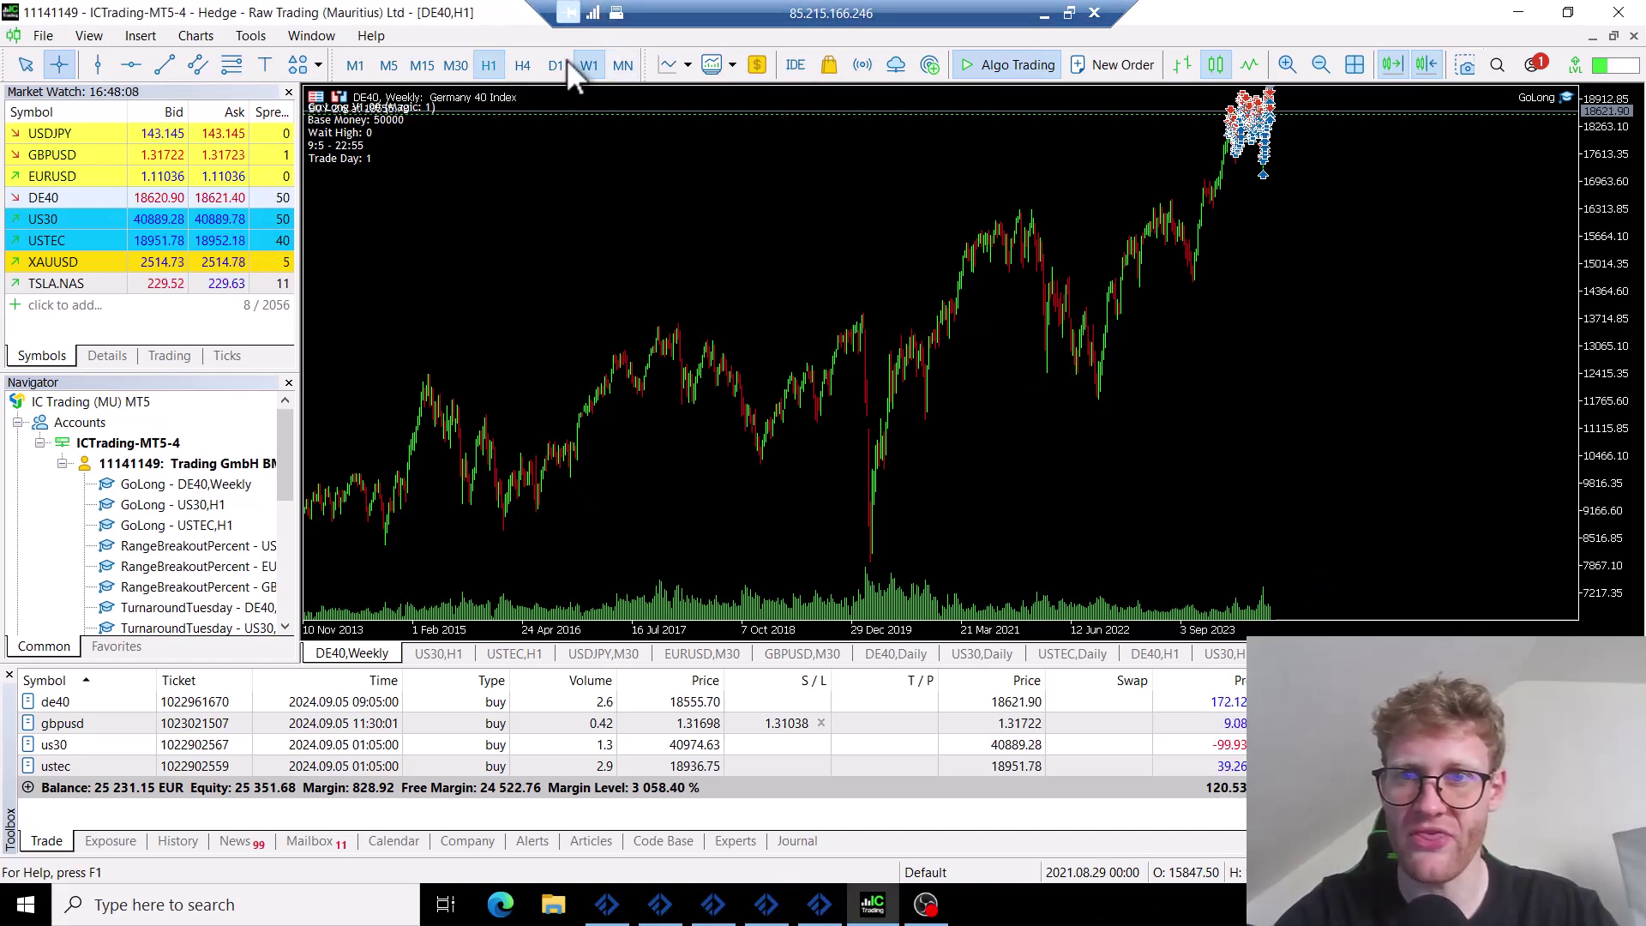
key(Escape)
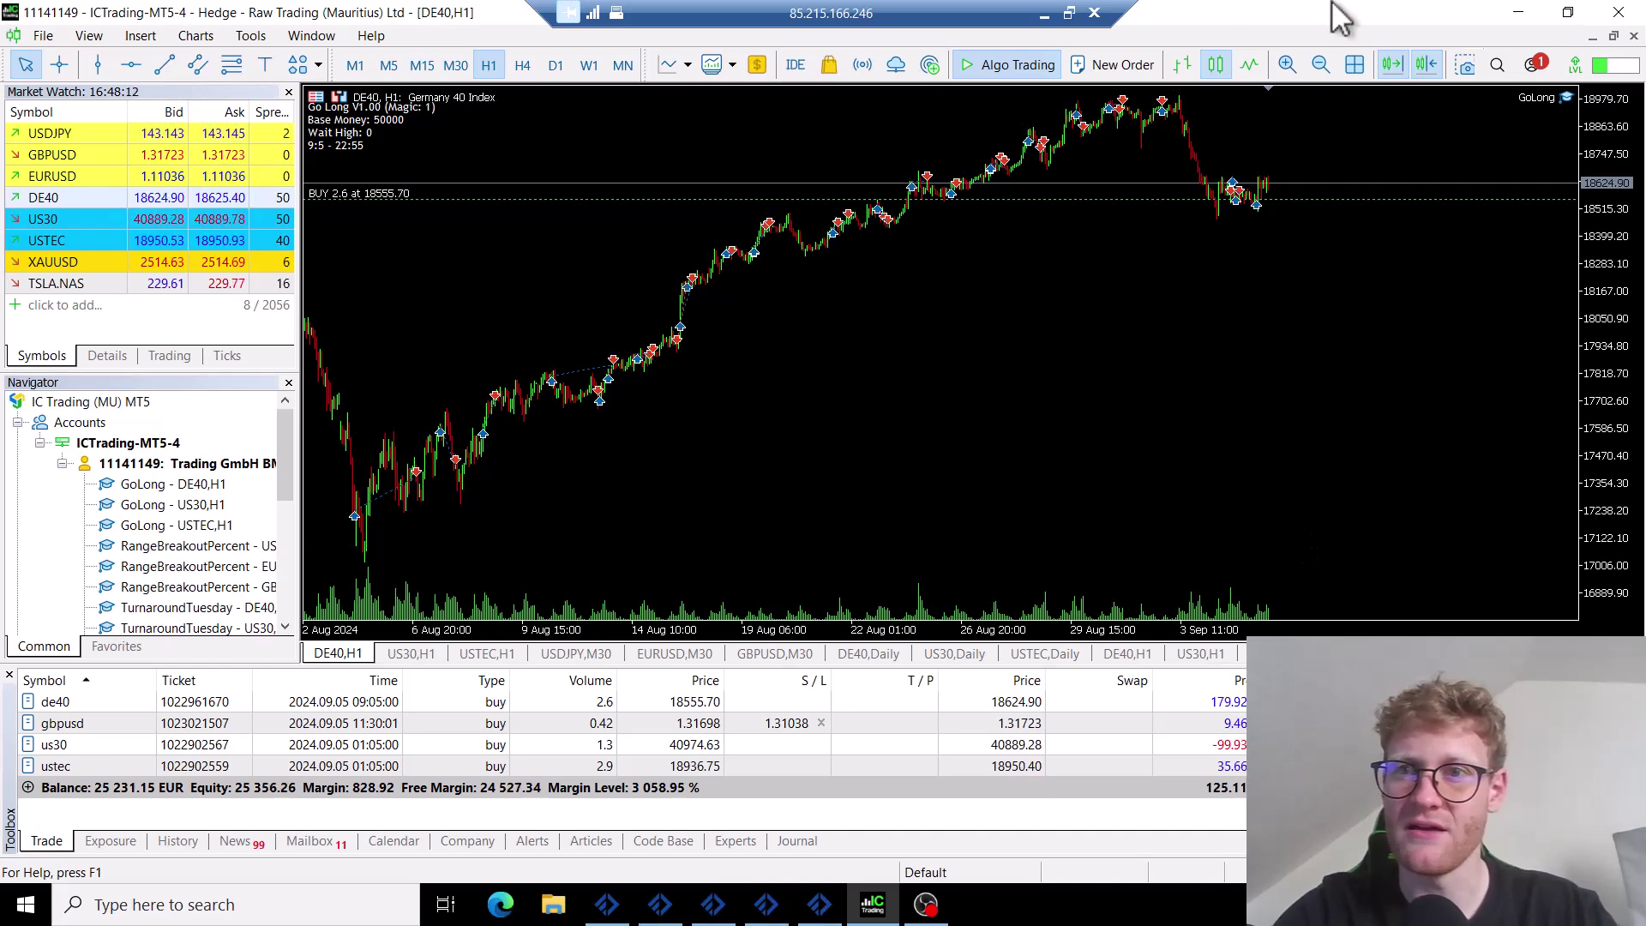
Tile all charts into the grid and review GoLong's DE40 inputs, closing them unchanged
click(1346, 62)
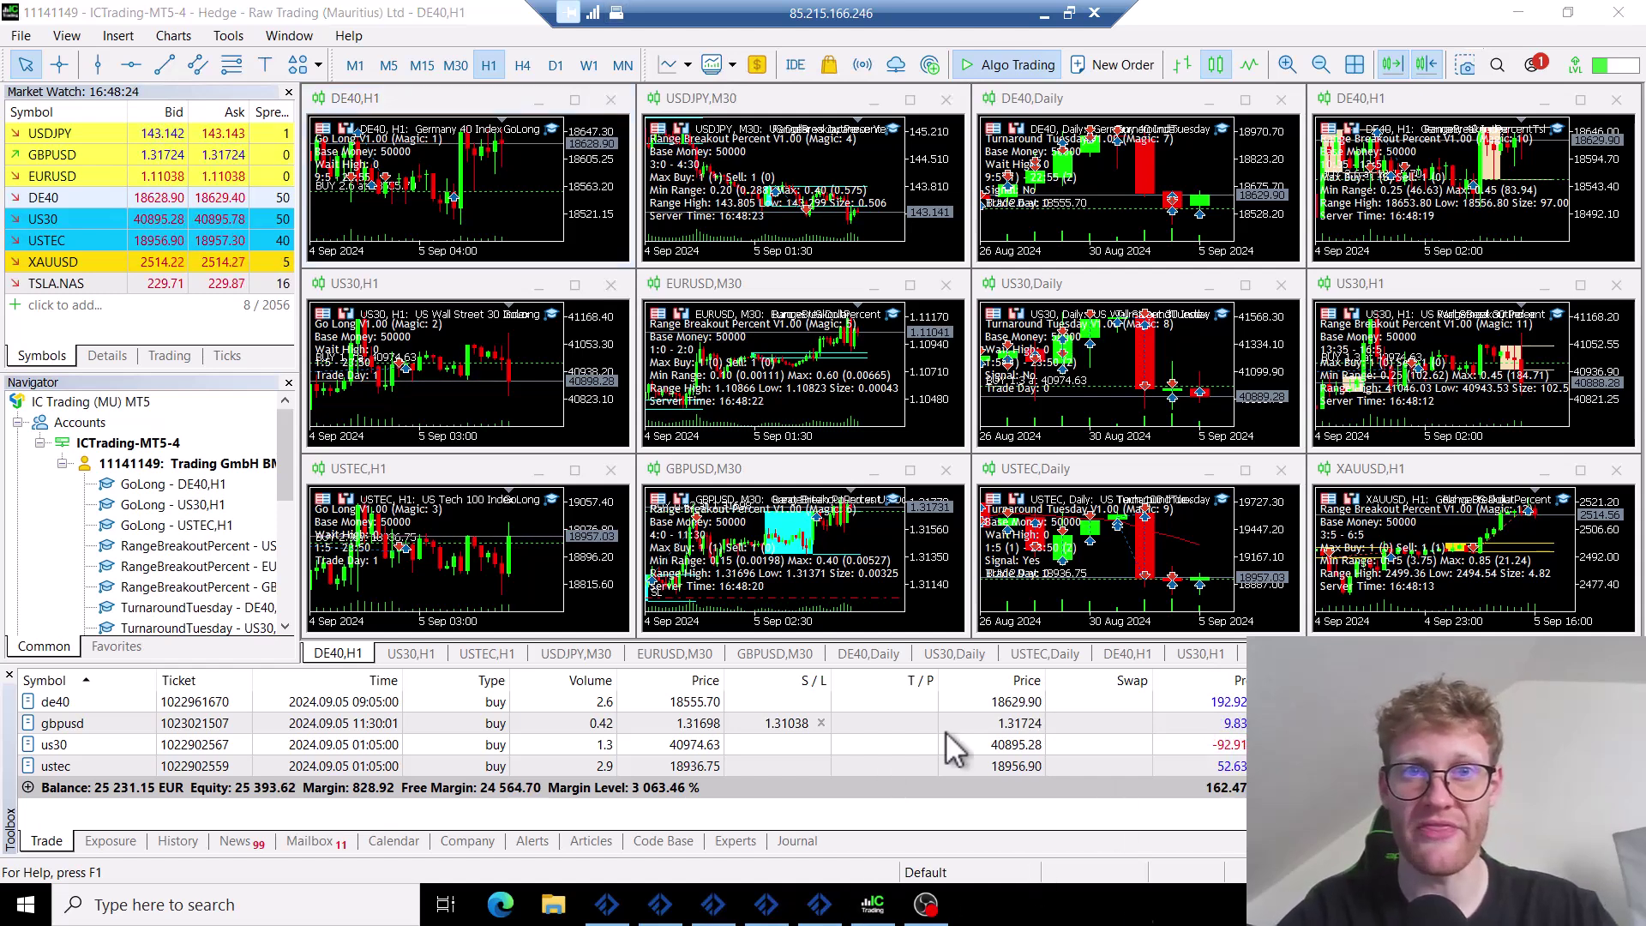
click(605, 172)
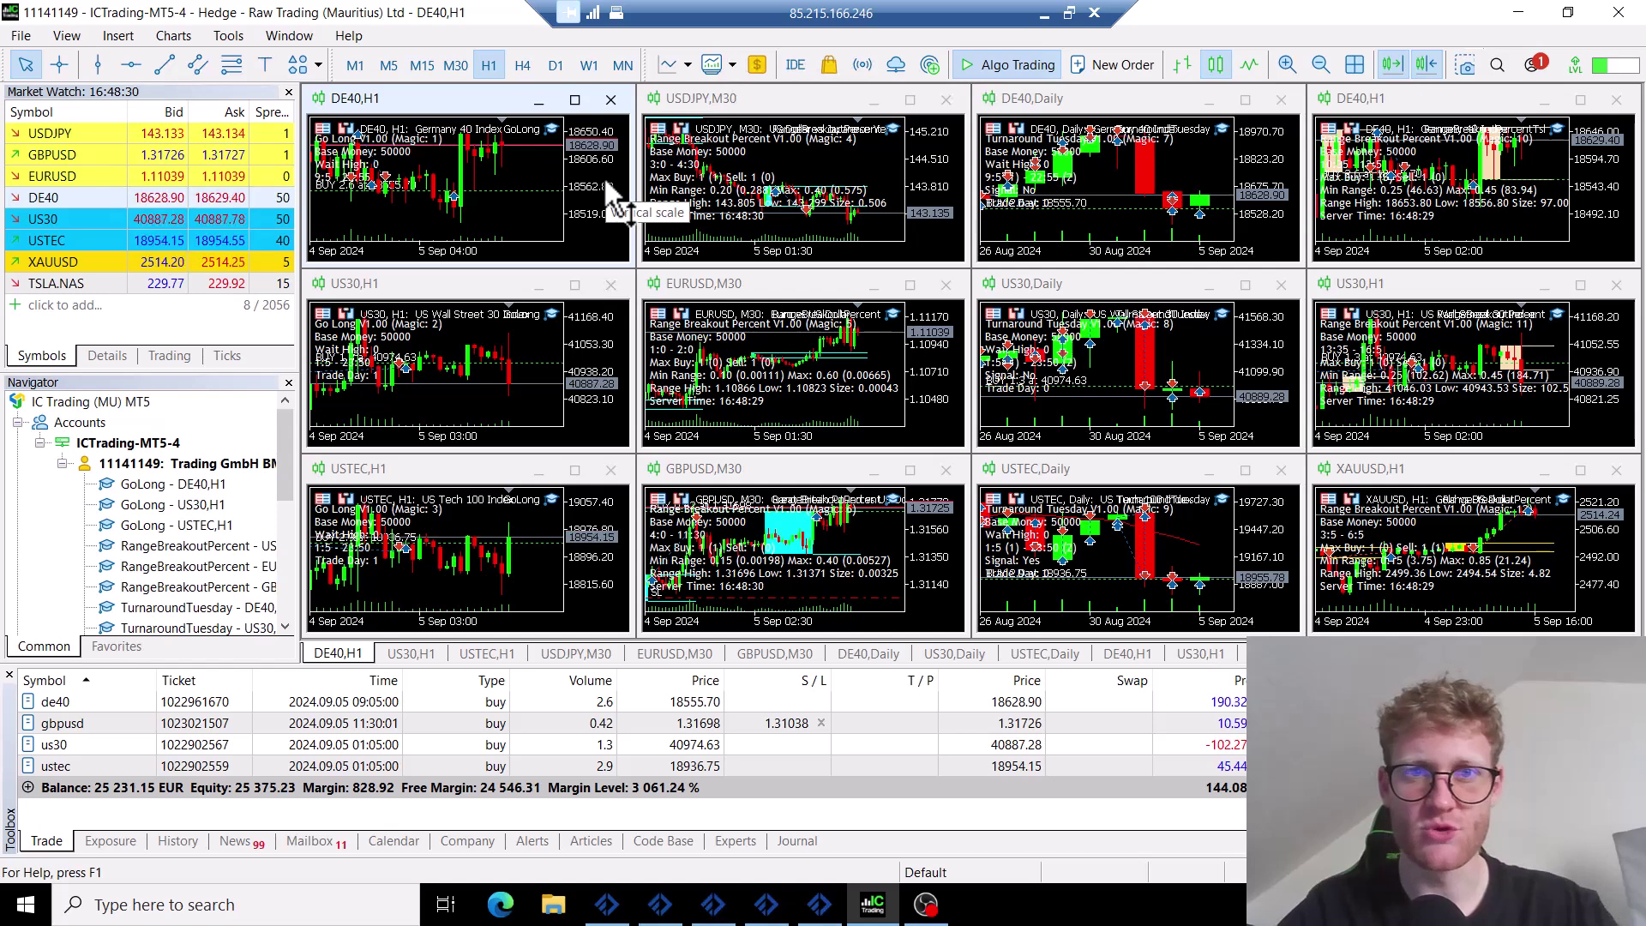
double_click(547, 126)
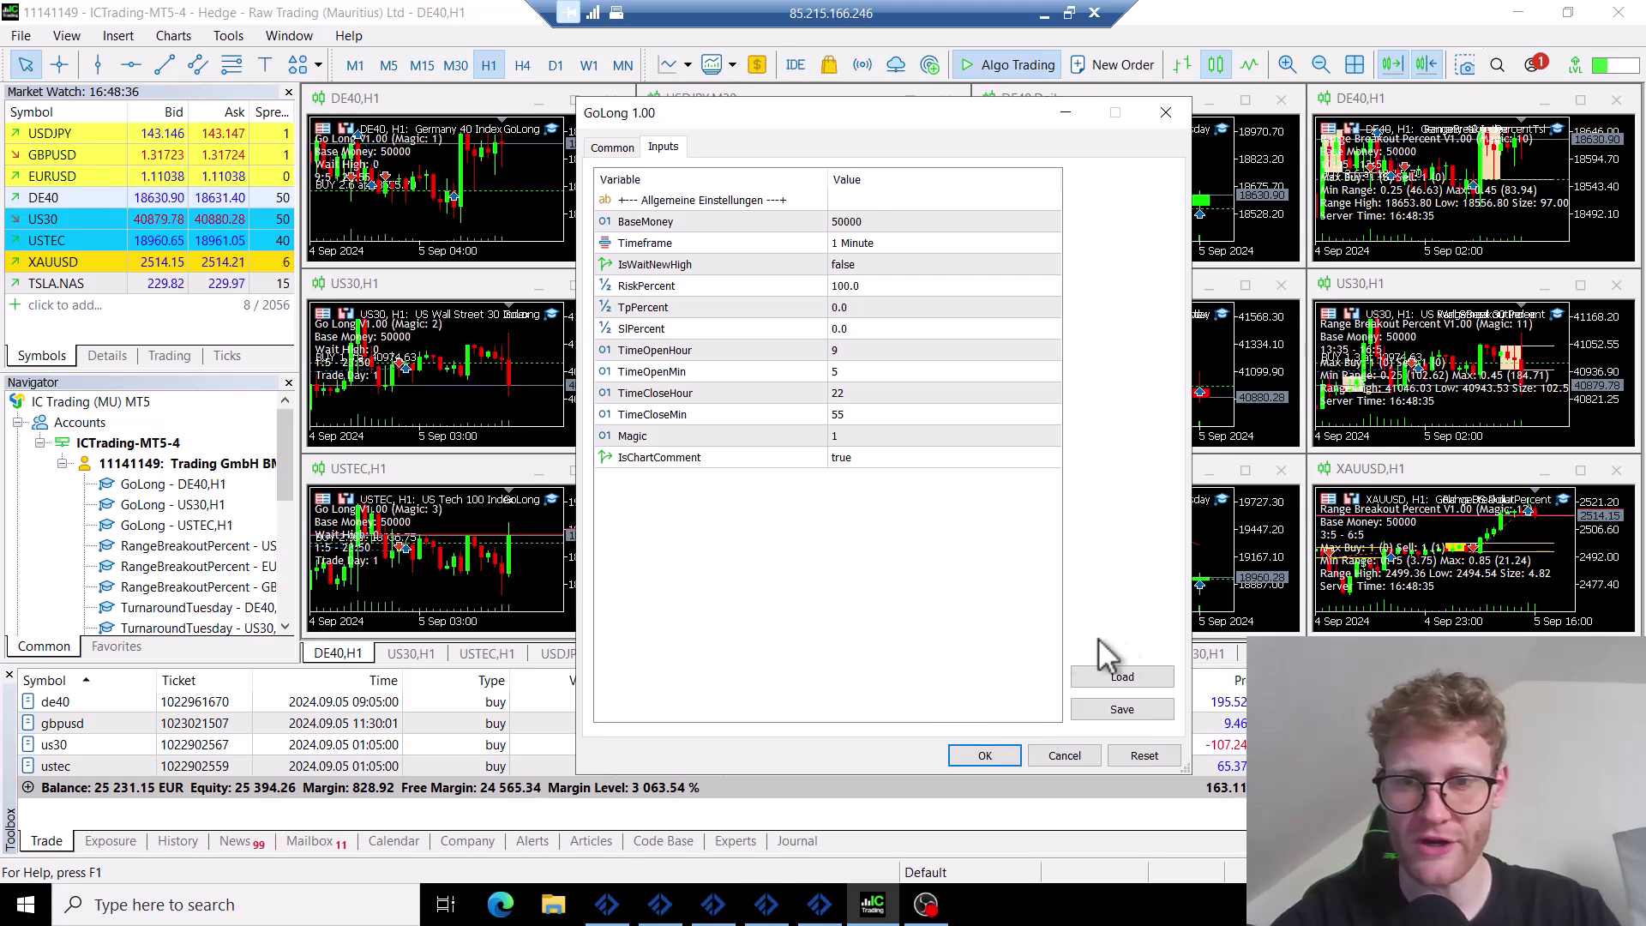
click(985, 756)
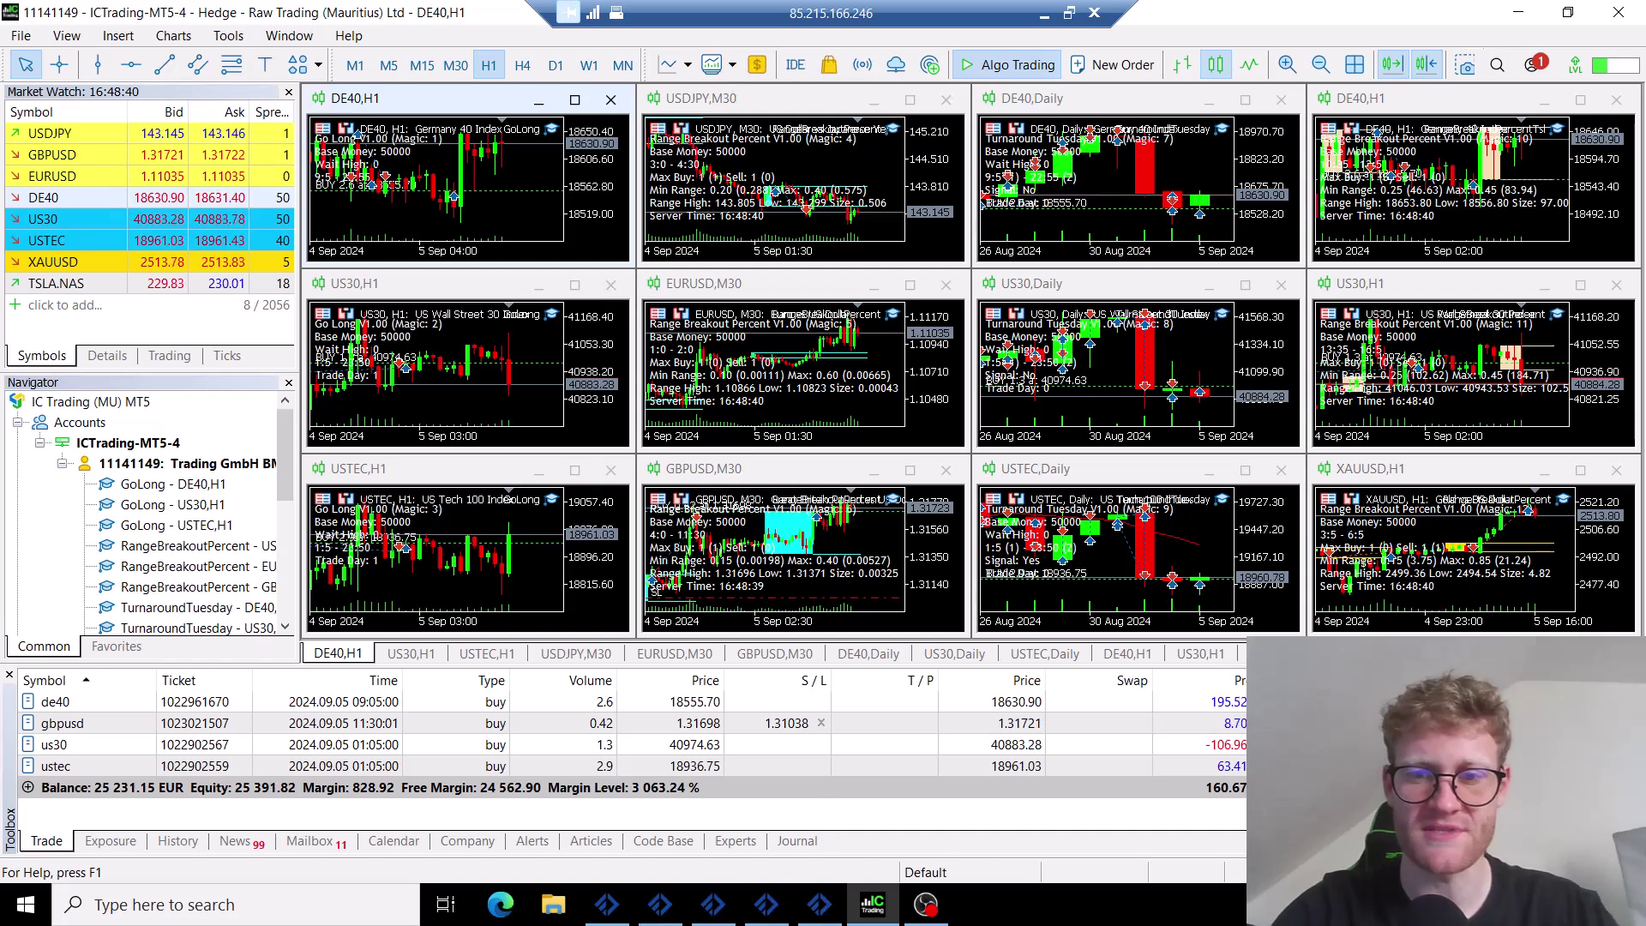